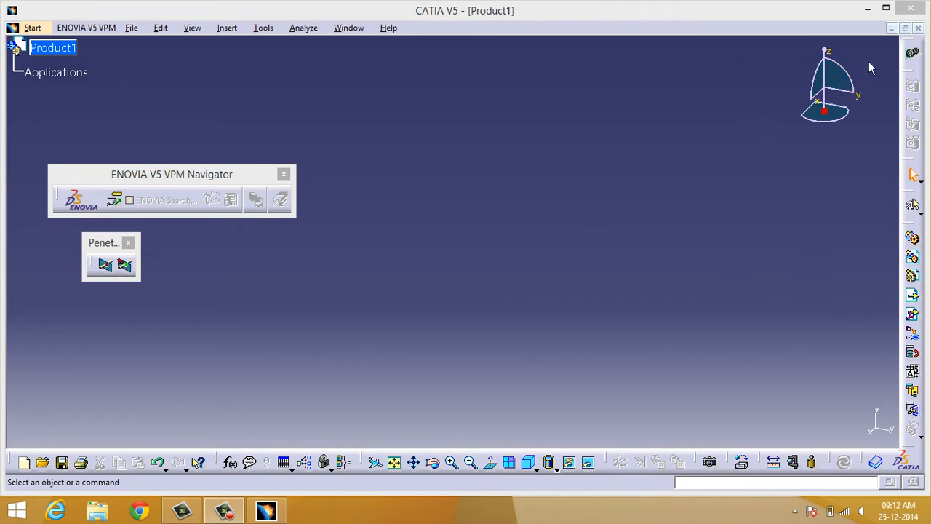
Close the empty product and create a new Sketcher part named Part1 with hybrid design enabled
left_click(920, 30)
left_click(920, 30)
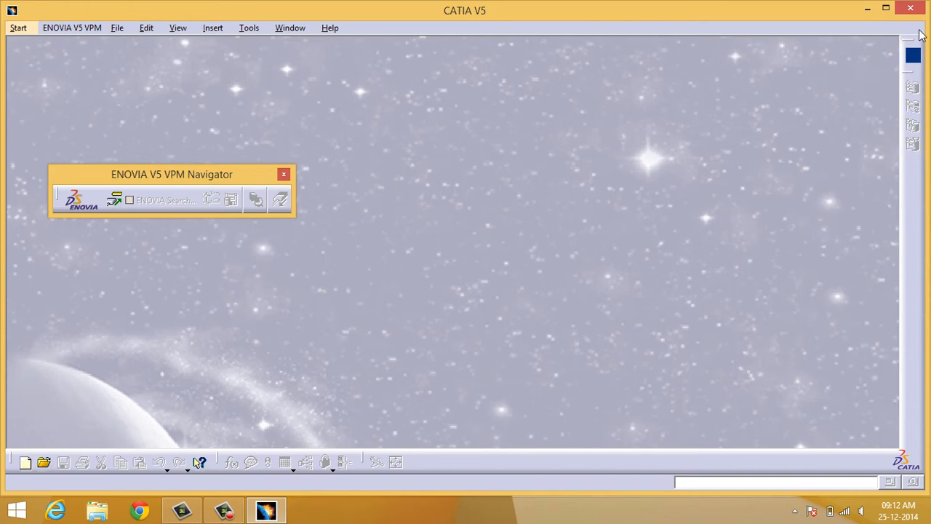
left_click(19, 28)
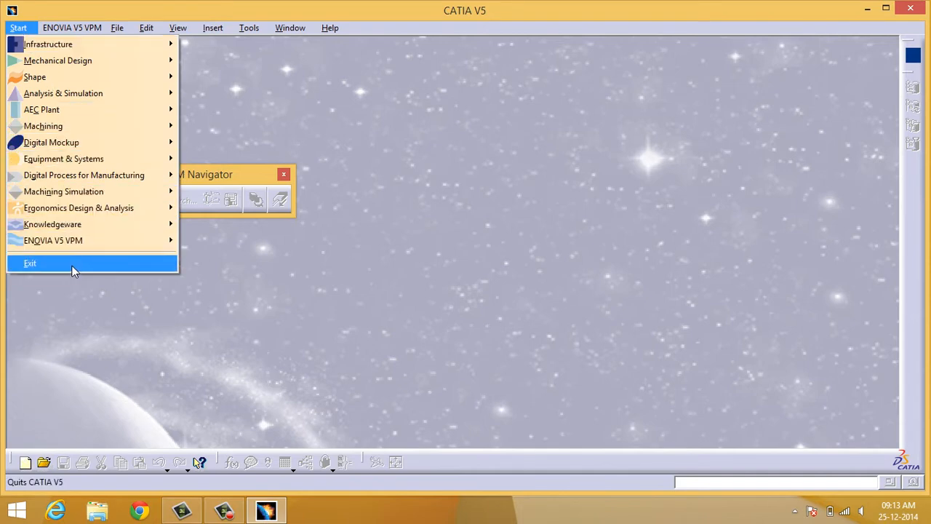
mouse_move(99, 61)
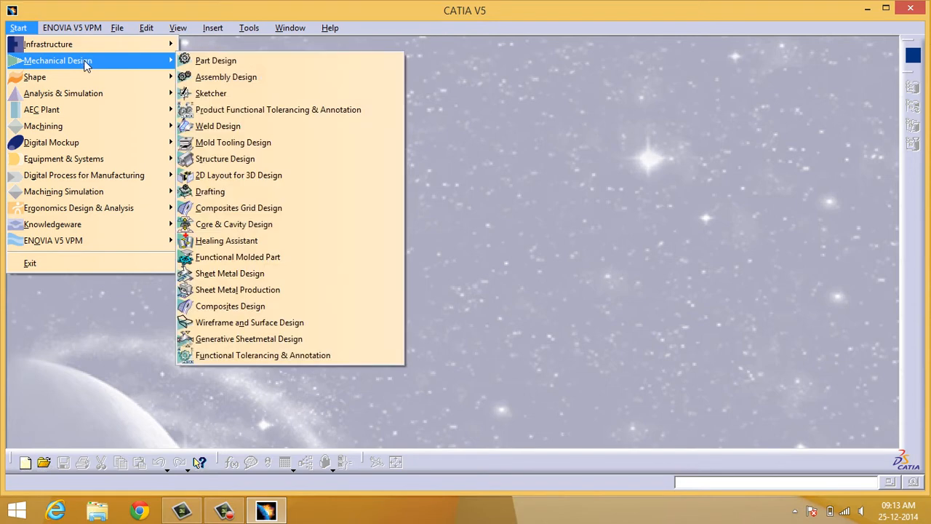
left_click(233, 95)
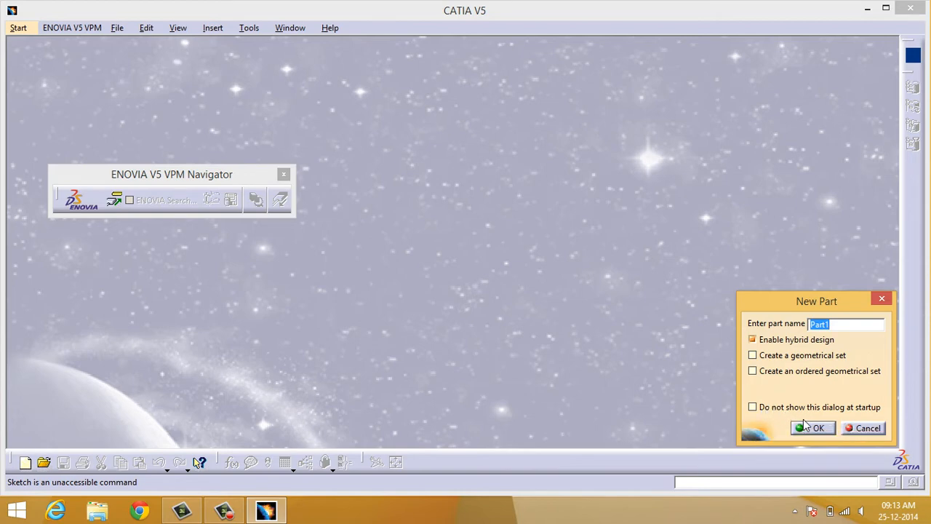
left_click(819, 429)
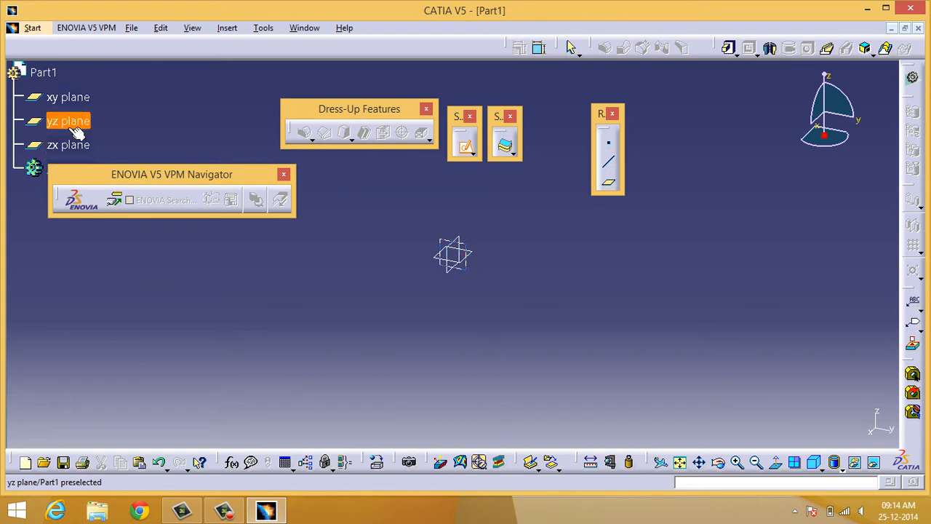
Open a new sketch on the zx plane
left_click(466, 245)
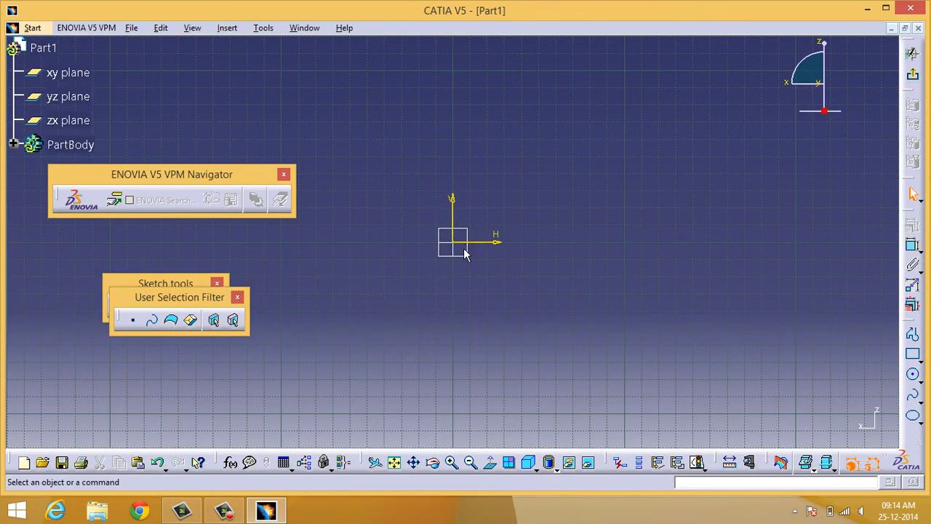
middle_click_drag(487, 292, 496, 266)
left_click(487, 295)
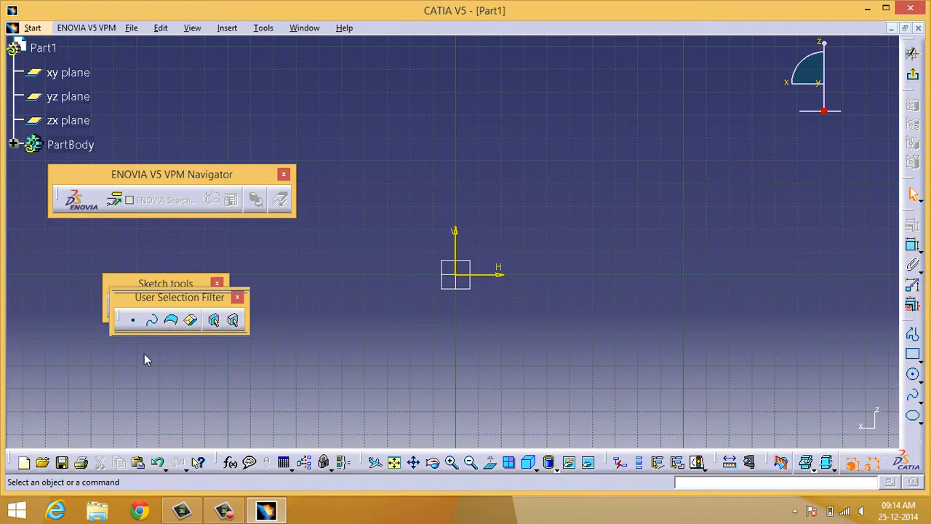
Separate the User Selection Filter toolbar from Sketch tools and undock the Profile, Constraint and Operation toolbars into the sketch area
left_click_drag(144, 354, 145, 355)
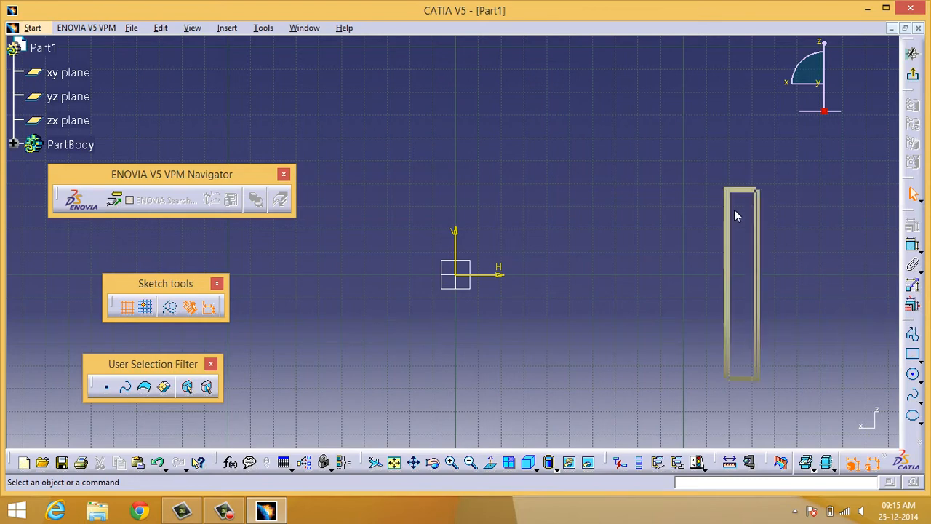
left_click_drag(695, 140, 695, 139)
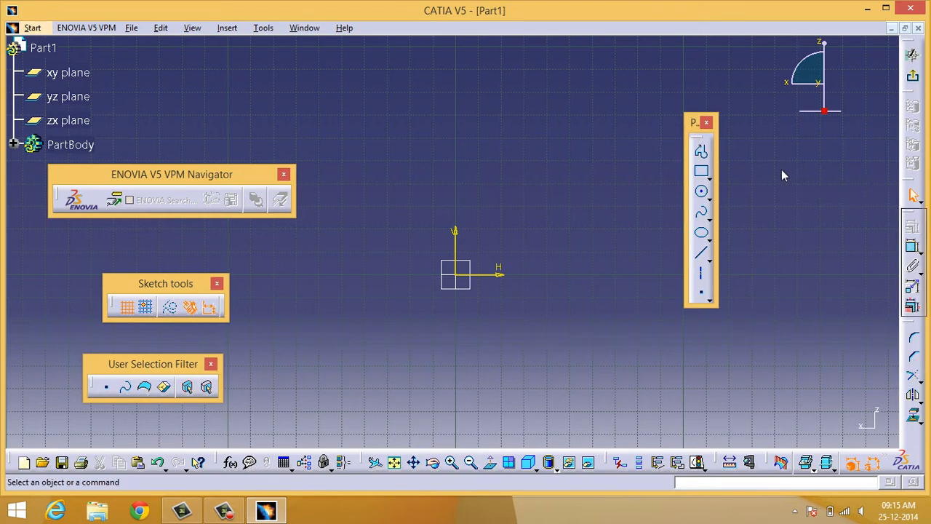
left_click_drag(782, 175, 781, 175)
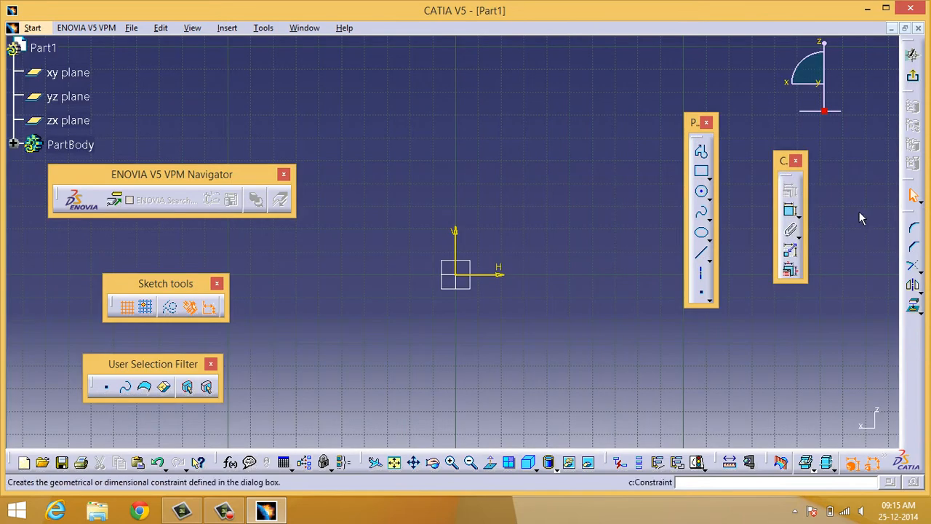
left_click_drag(911, 213, 841, 190)
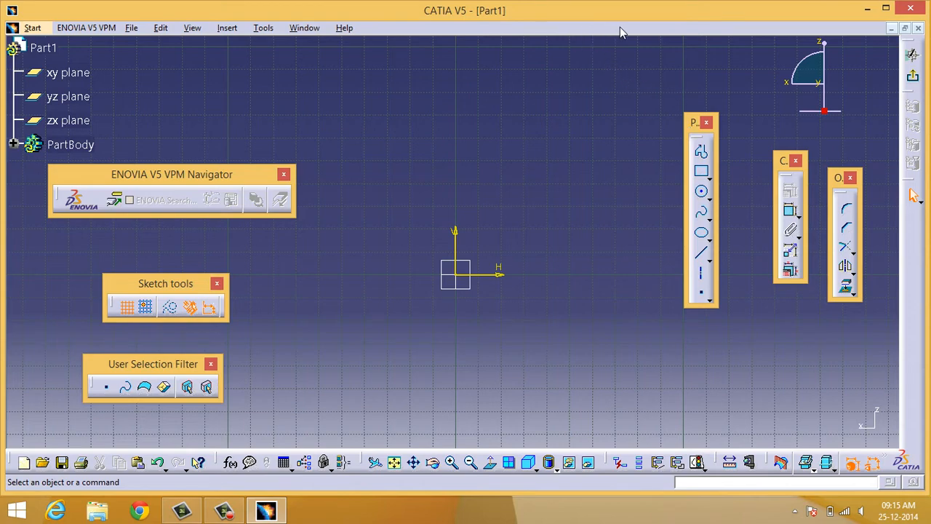
Change the floating Profile, Constraint and Operation toolbars to a horizontal layout
left_click_drag(620, 31, 622, 37)
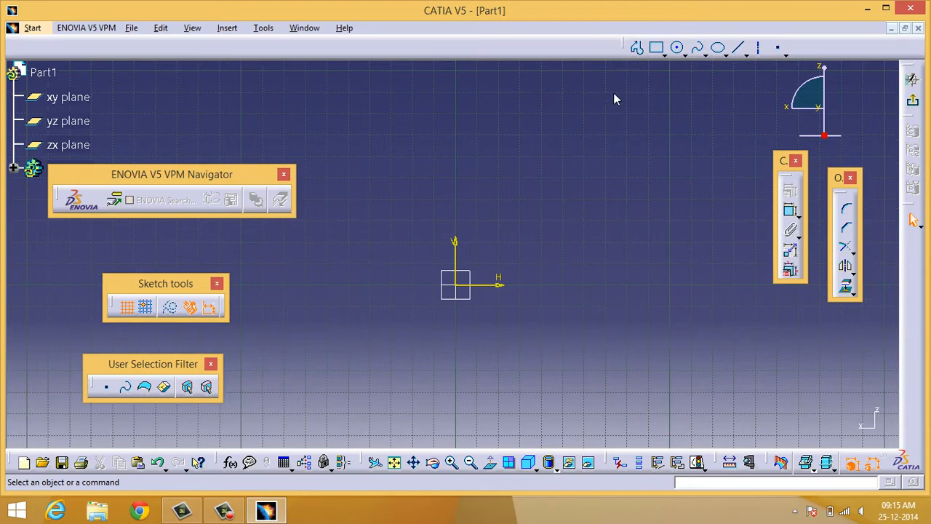
left_click_drag(609, 114, 607, 108)
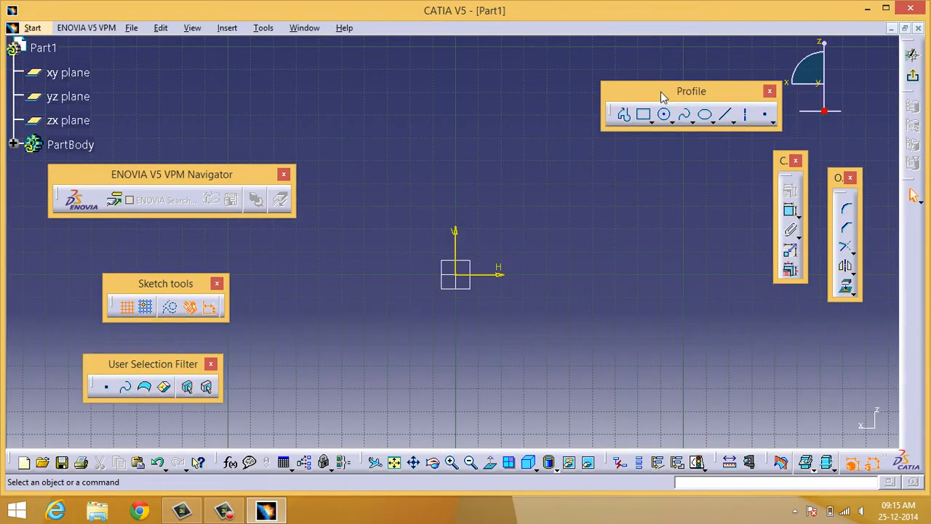
left_click_drag(661, 92, 627, 74)
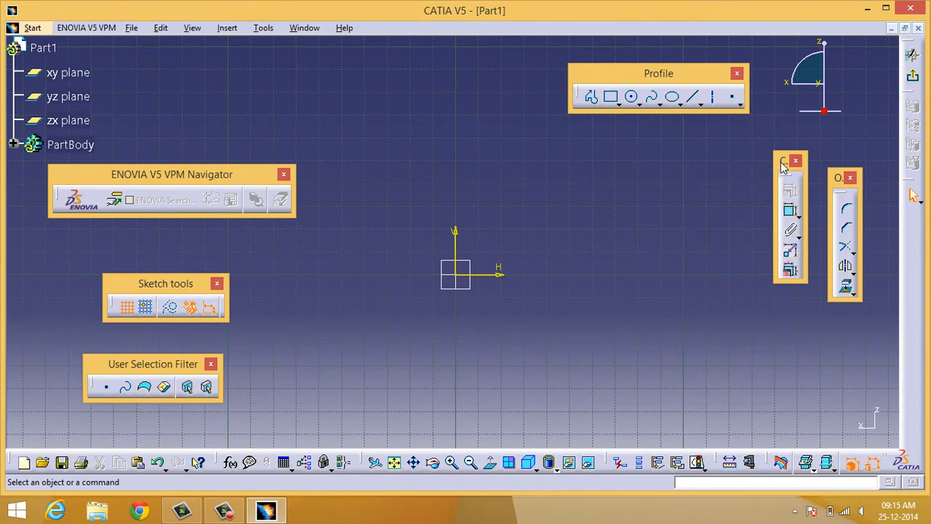
left_click_drag(784, 166, 671, 167)
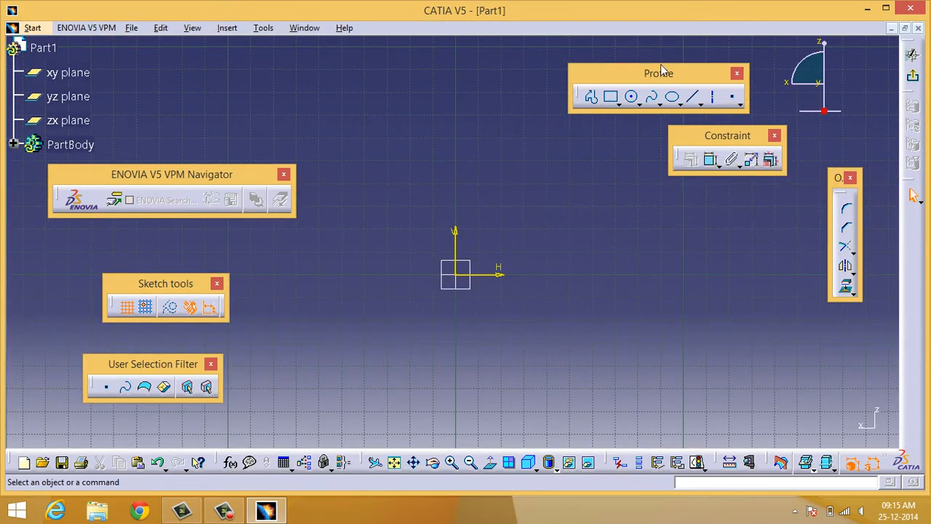
left_click_drag(661, 65, 642, 31)
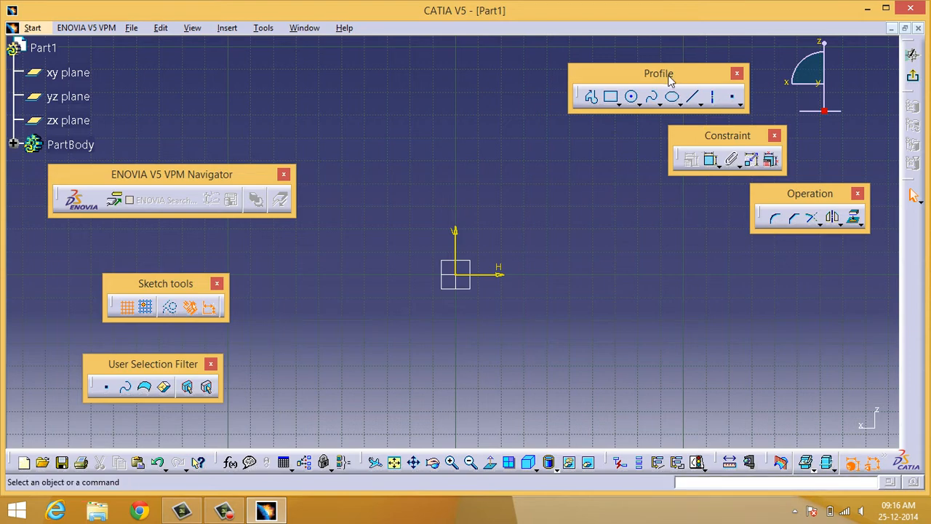
Stack the Profile, Constraint and Operation toolbars closely one below another, clear of the sketch origin
left_click_drag(671, 76, 742, 59)
left_click_drag(729, 143, 692, 128)
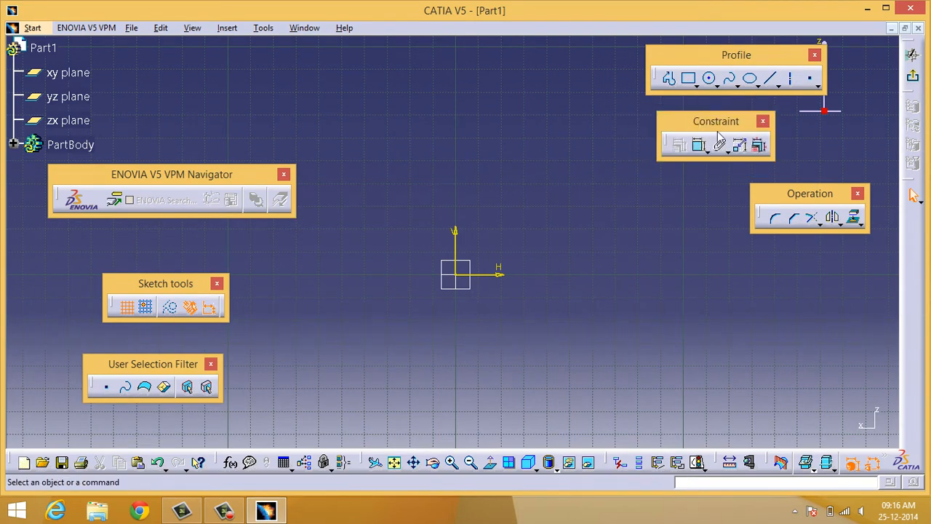
left_click_drag(799, 194, 687, 179)
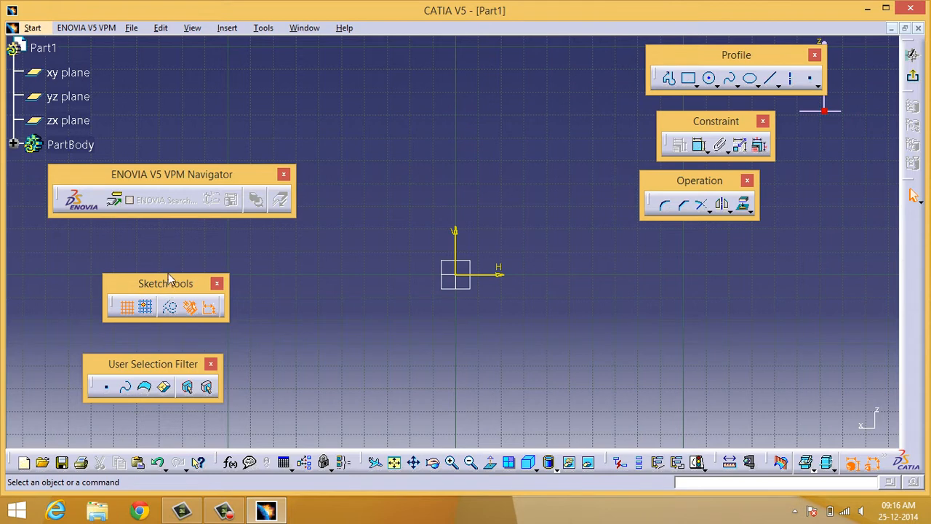
Close the ENOVIA V5 VPM Navigator and User Selection Filter toolbars and move Sketch tools into the corner of the sketch area
left_click(284, 176)
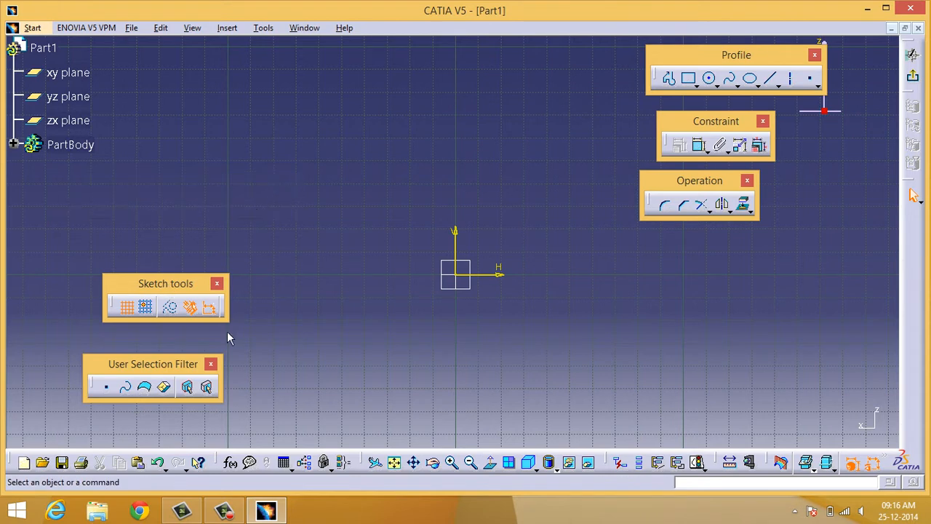
left_click(211, 365)
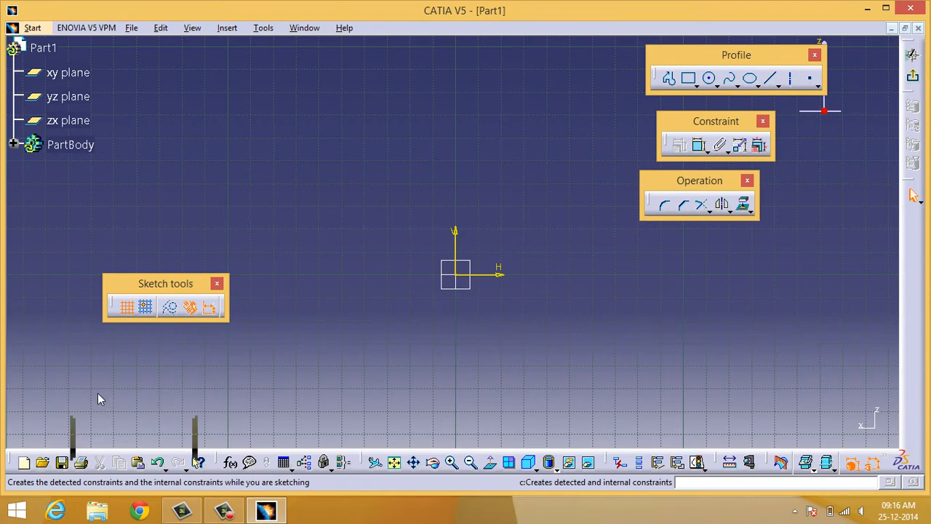
left_click_drag(100, 398, 99, 393)
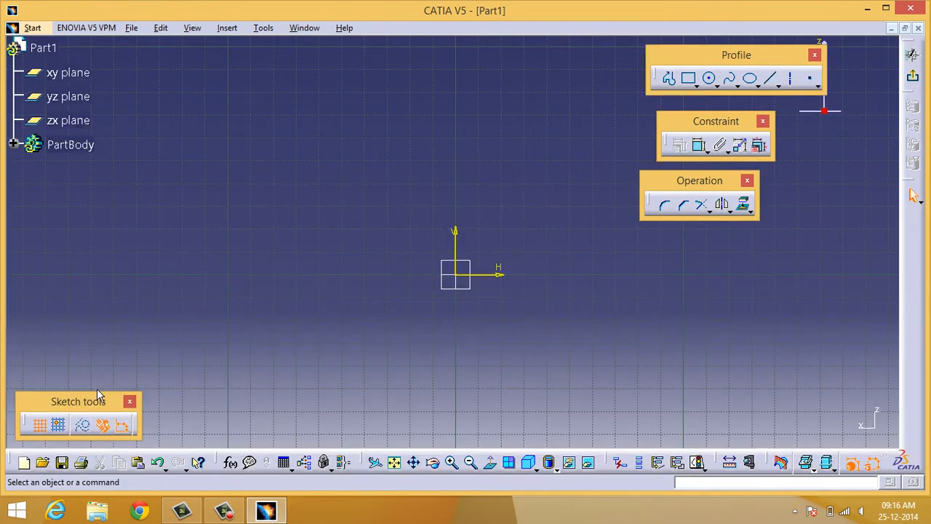
Draw a closed rectangle with the Profile tool, about 42 mm wide and 52 mm high, above and to the right of the origin
left_click(670, 79)
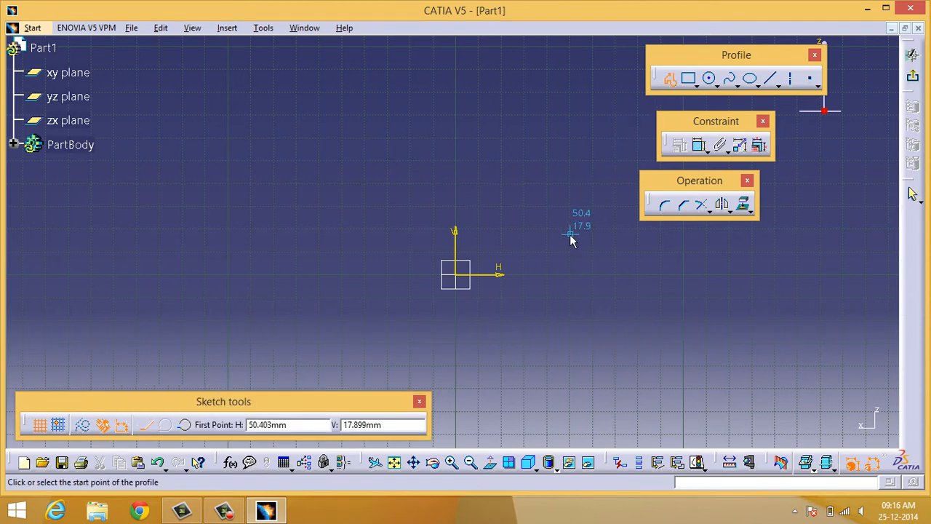
middle_click_drag(571, 236, 516, 239)
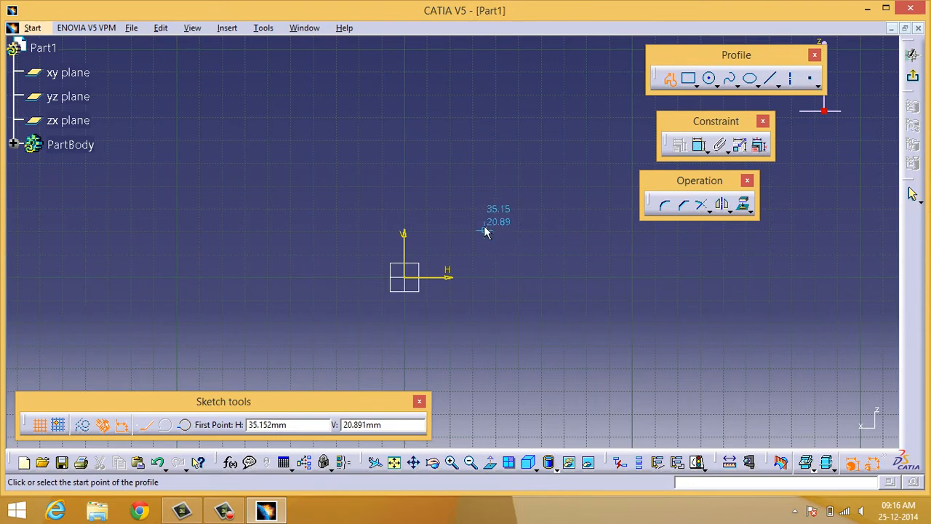
left_click(463, 238)
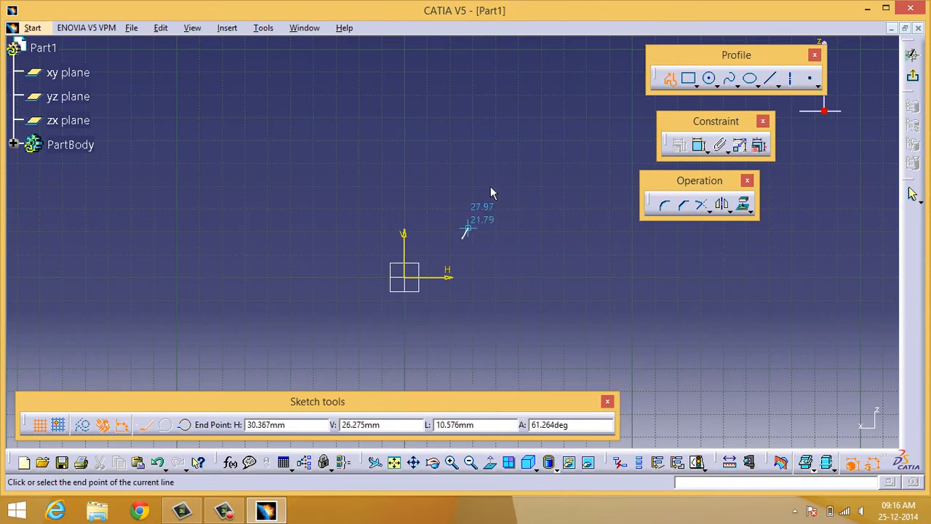
left_click(462, 118)
left_click(559, 120)
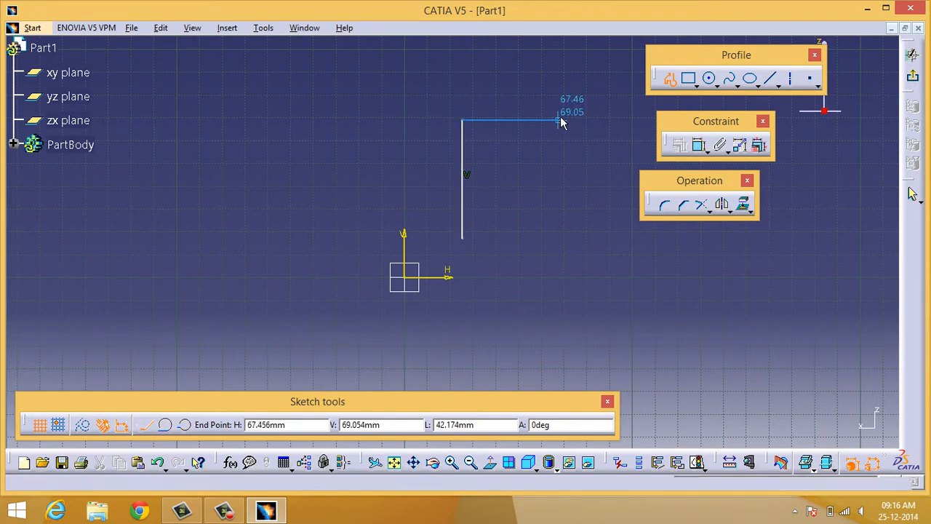
left_click(558, 238)
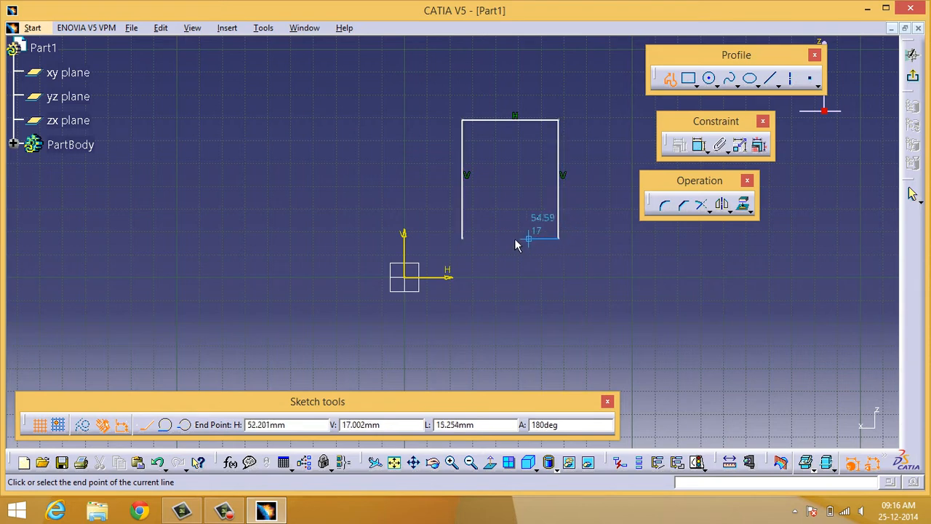
left_click(464, 240)
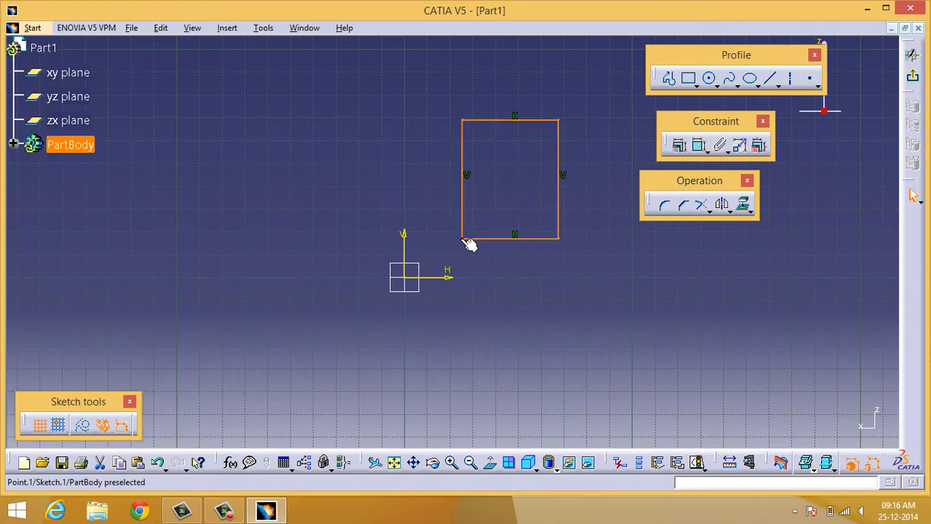
left_click(580, 262)
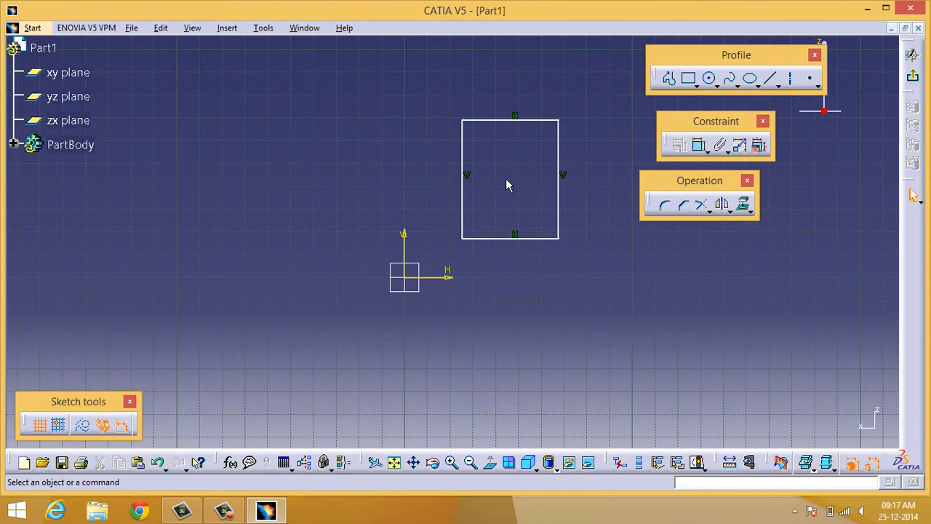
Dimension the rectangle's top edge above the profile and its left edge beside it
left_click(700, 146)
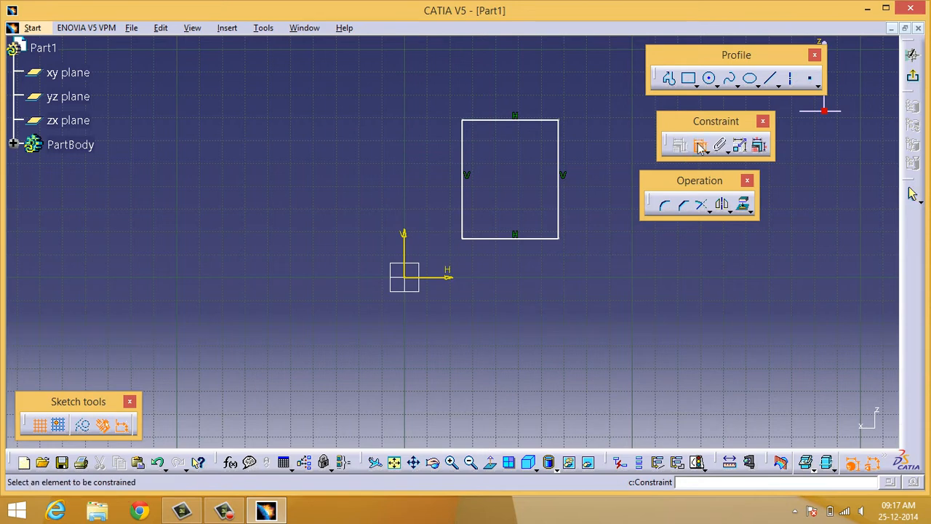
left_click(487, 118)
left_click(511, 89)
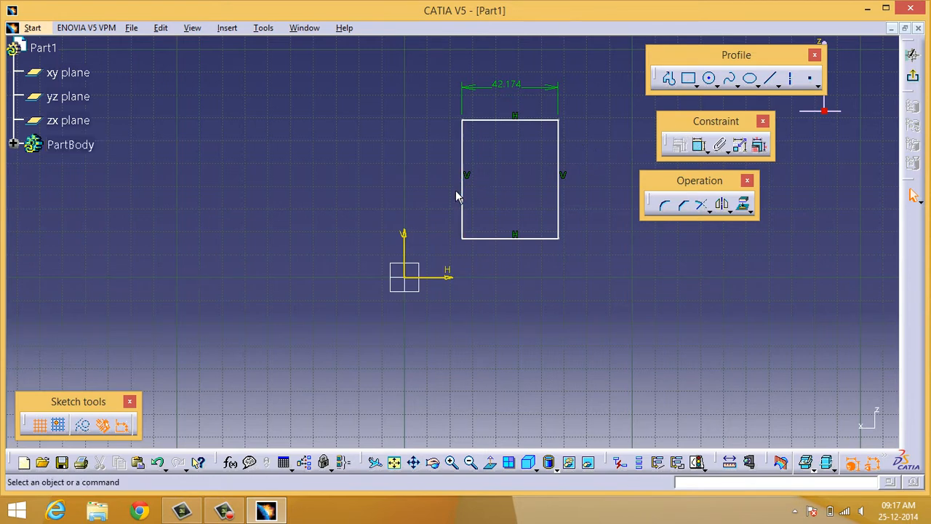
left_click(700, 146)
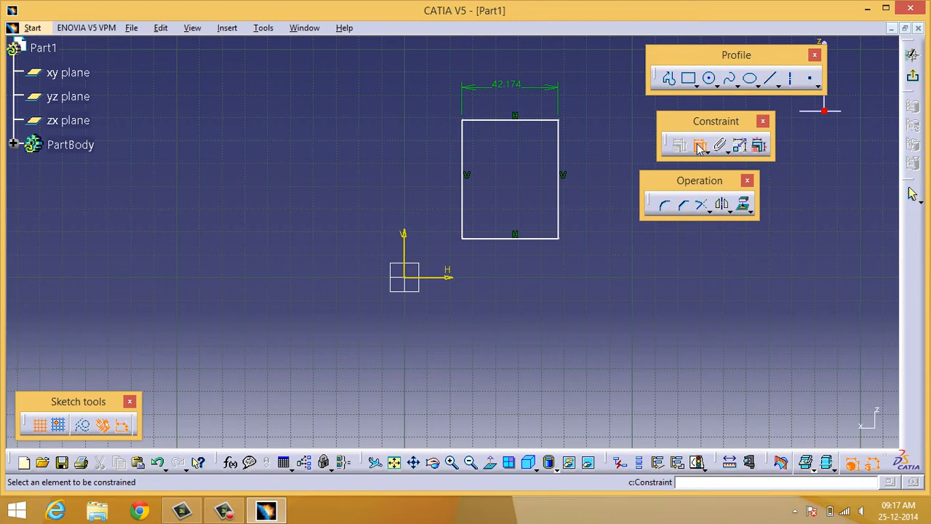
left_click(463, 155)
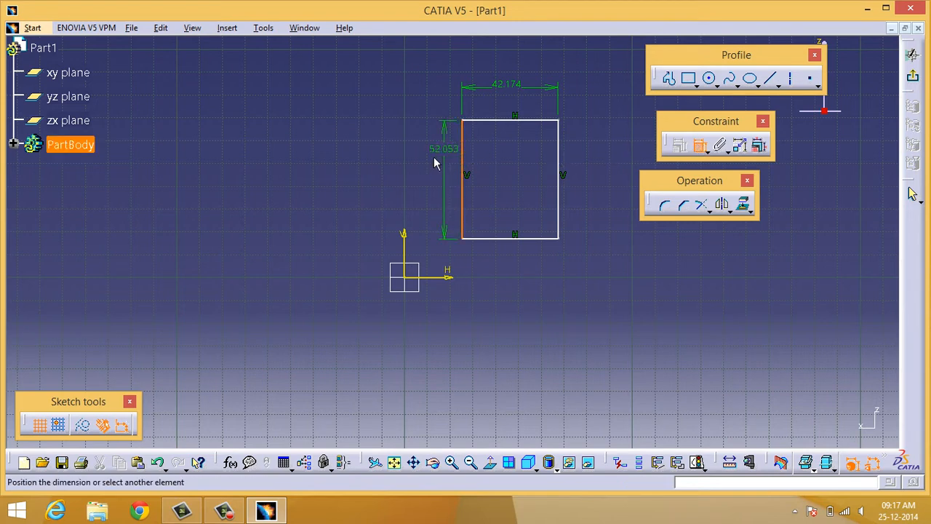
left_click(433, 158)
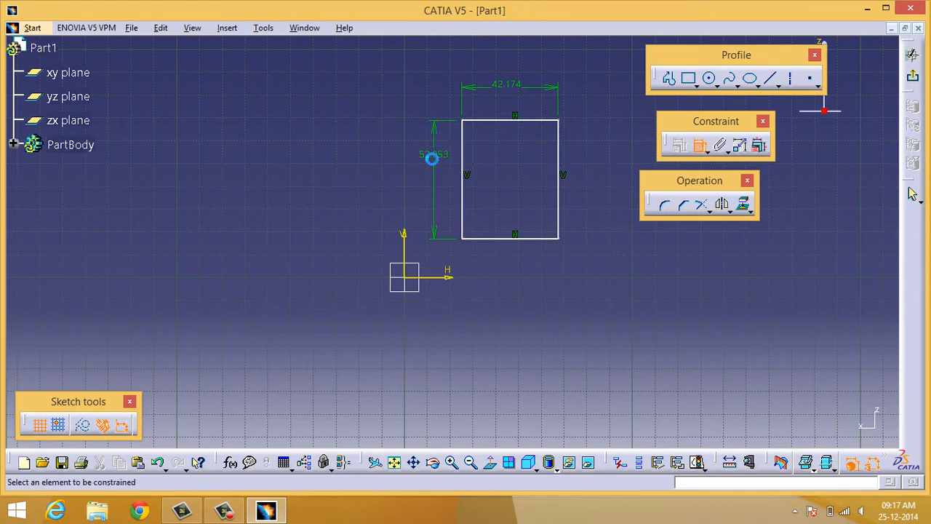
Try a second width dimension below the rectangle's bottom edge, and delete that duplicate dimension
left_click(513, 238)
left_click(514, 265)
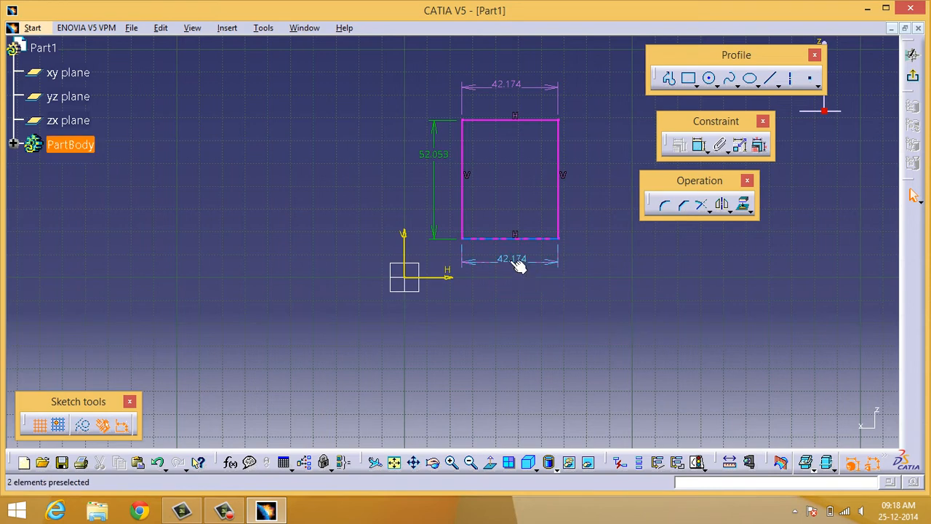
left_click(702, 145)
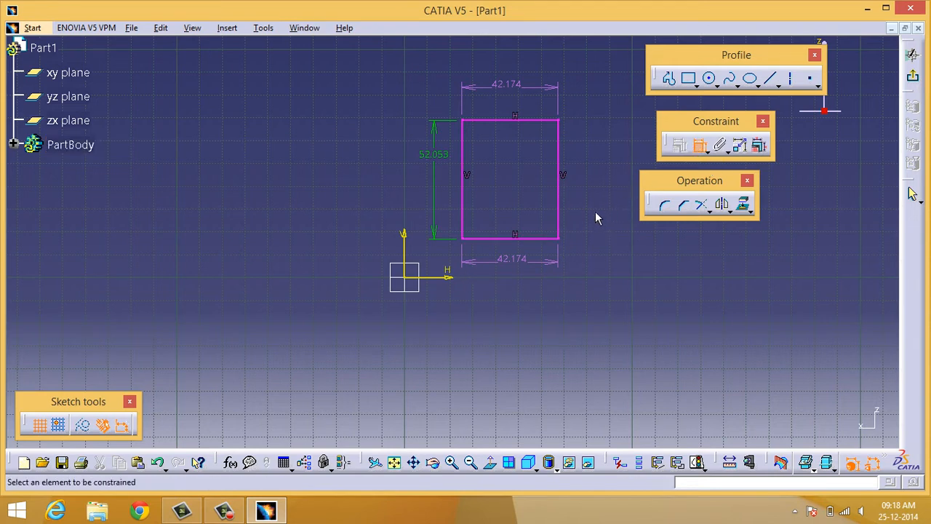
key("Escape")
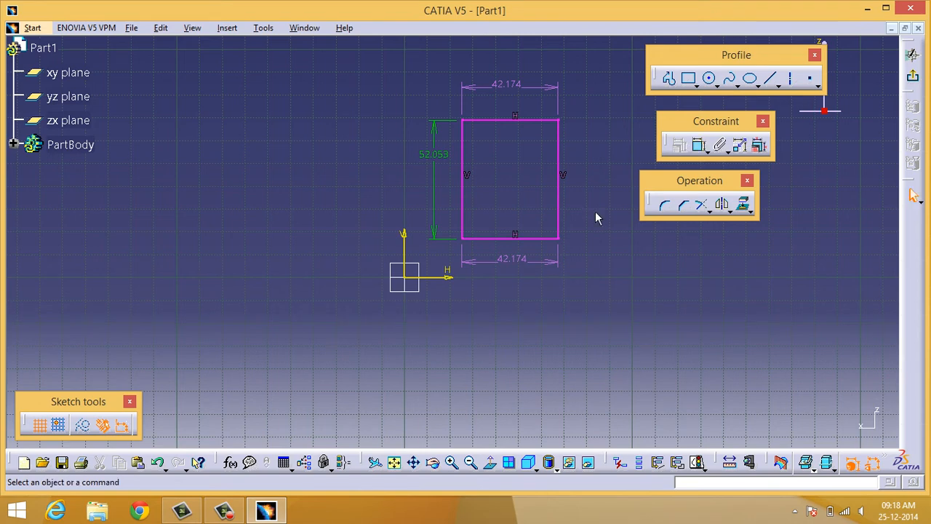
left_click(514, 258)
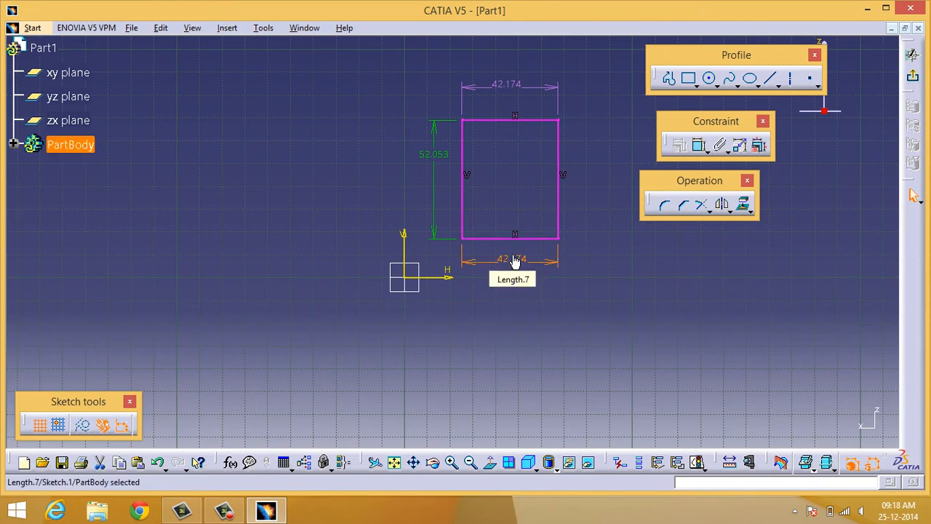
key("Delete")
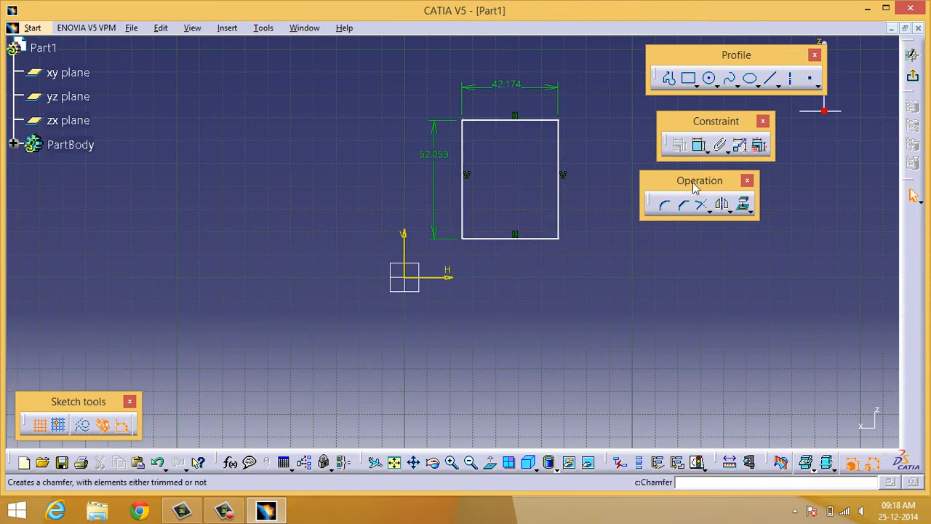
Dimension the rectangle's bottom edge from the horizontal axis and its left edge from the vertical axis
left_click(699, 147)
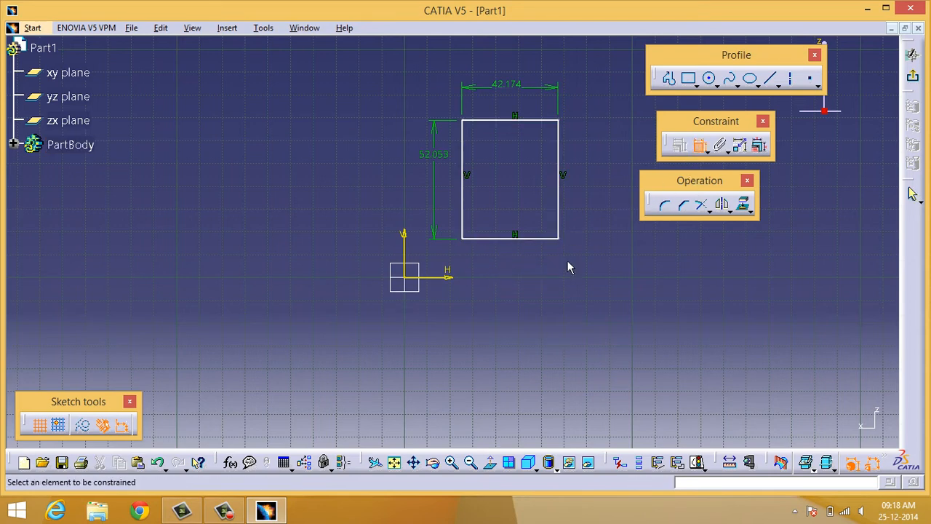
left_click(452, 275)
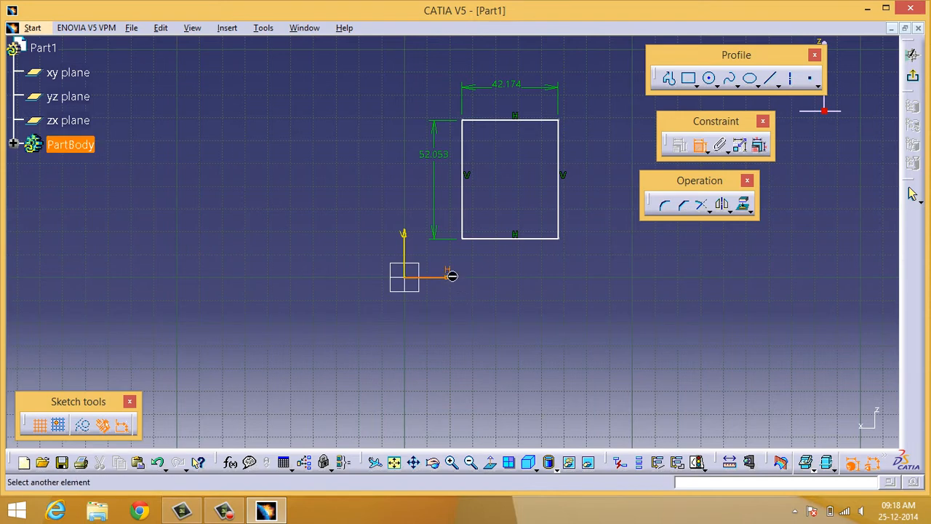
left_click(494, 239)
left_click(596, 305)
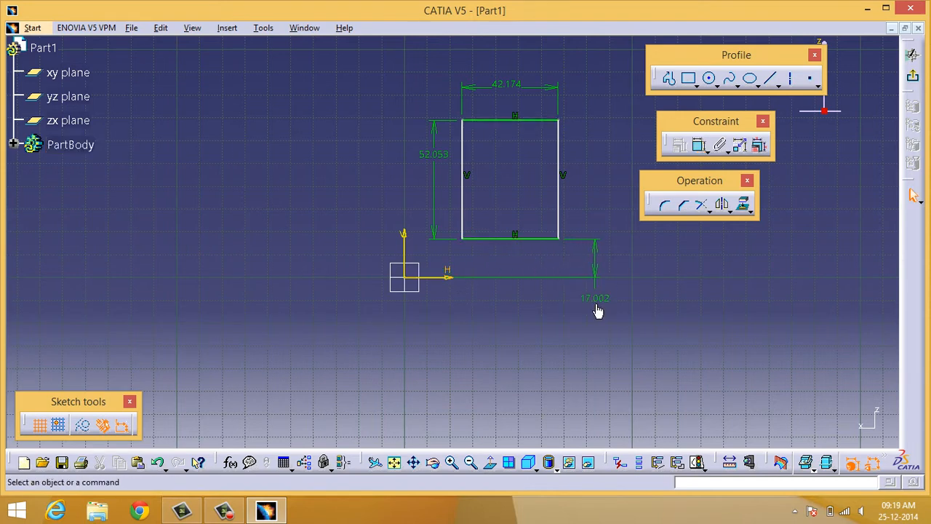
left_click(699, 146)
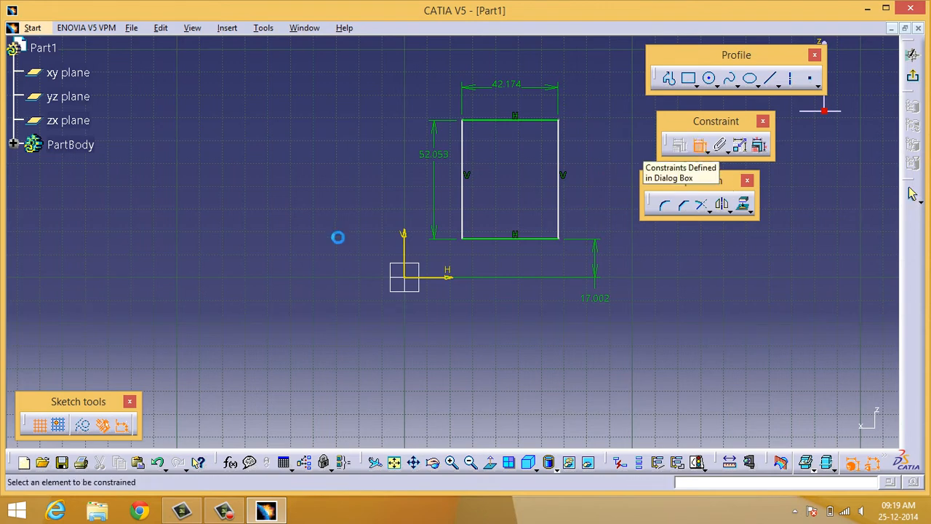
left_click(404, 243)
left_click(464, 195)
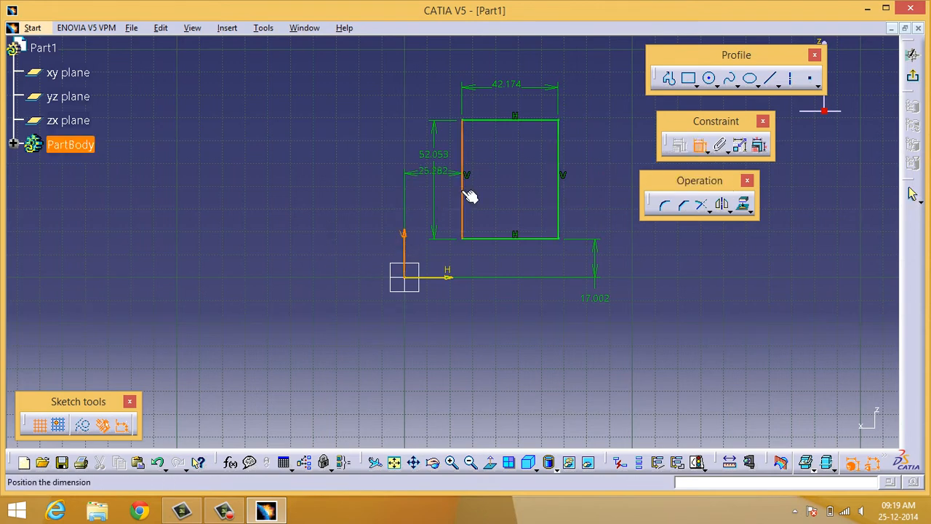
left_click(353, 195)
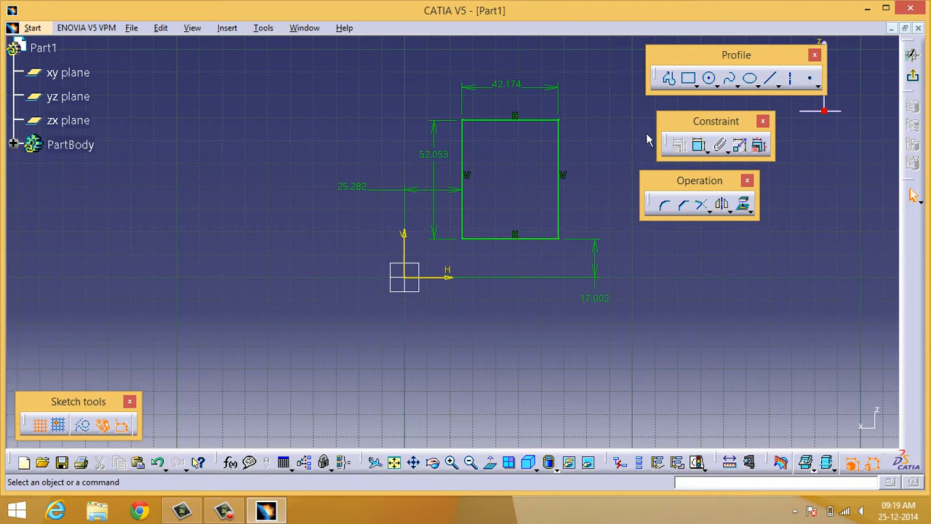
Draw a second two-point rectangle left of the vertical axis, with its top edge level with the first rectangle's top edge
left_click(689, 79)
left_click(168, 120)
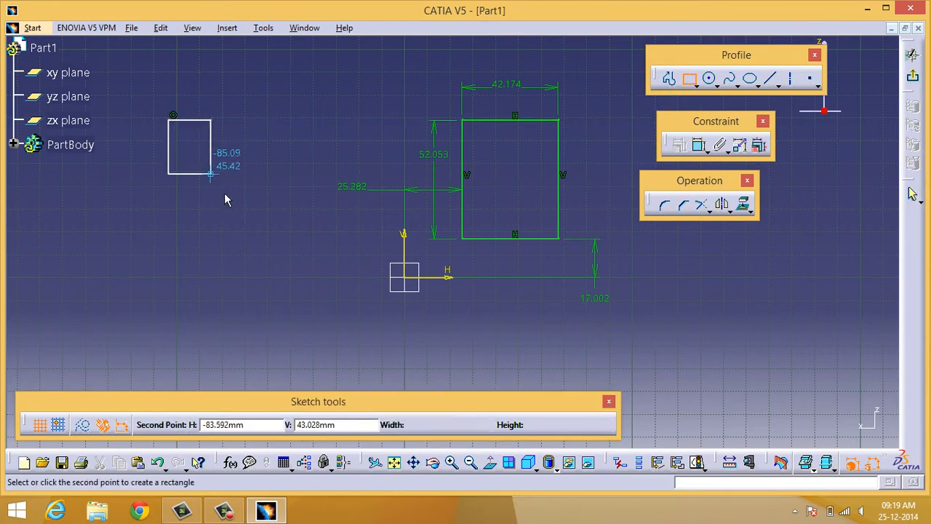
left_click(264, 260)
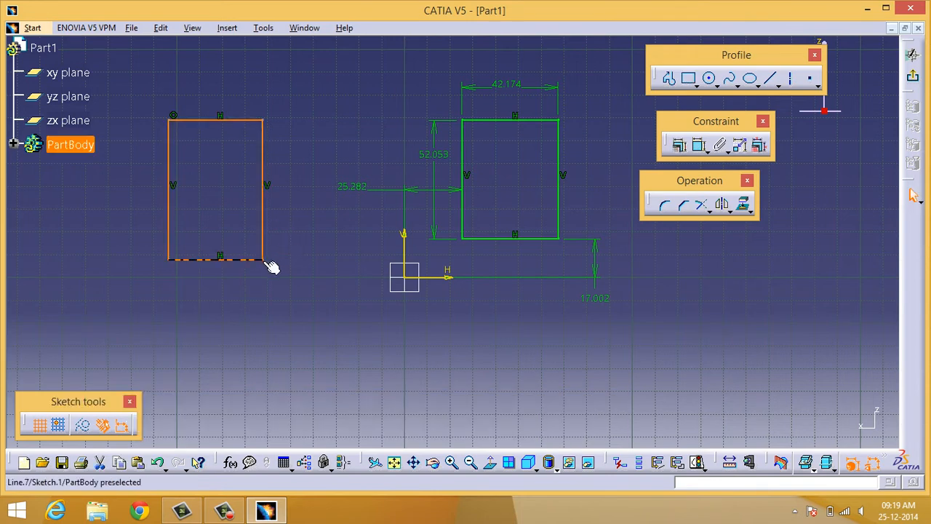
left_click(306, 324)
Shift the undimensioned rectangle toward the vertical axis and shorten it, and highlight its coincidence constraint with the first rectangle
left_click_drag(148, 78, 289, 274)
left_click_drag(267, 240, 291, 188)
left_click(302, 212)
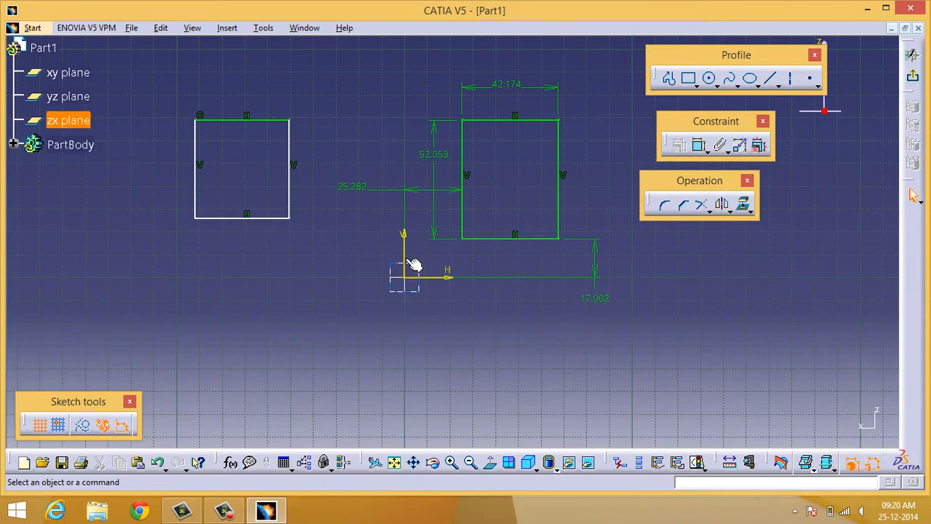
left_click(201, 118)
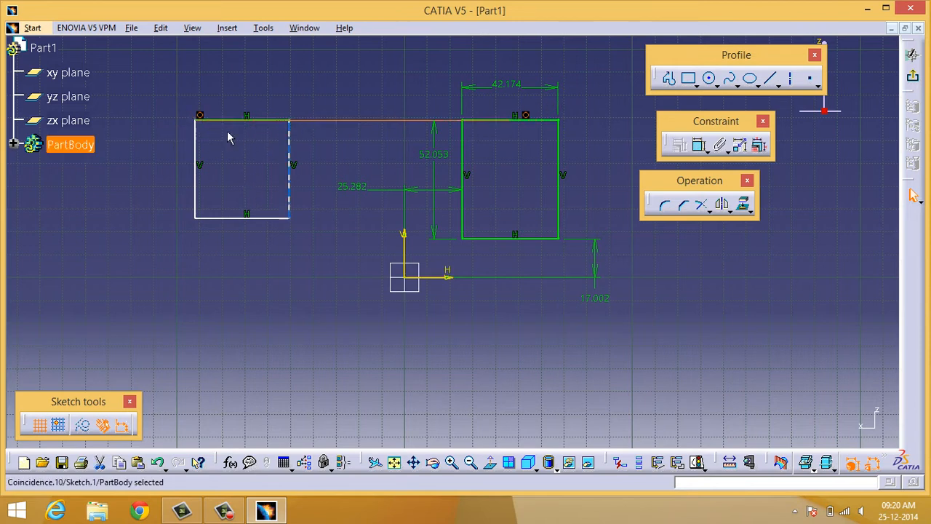
left_click(253, 134)
left_click_drag(256, 121, 278, 147)
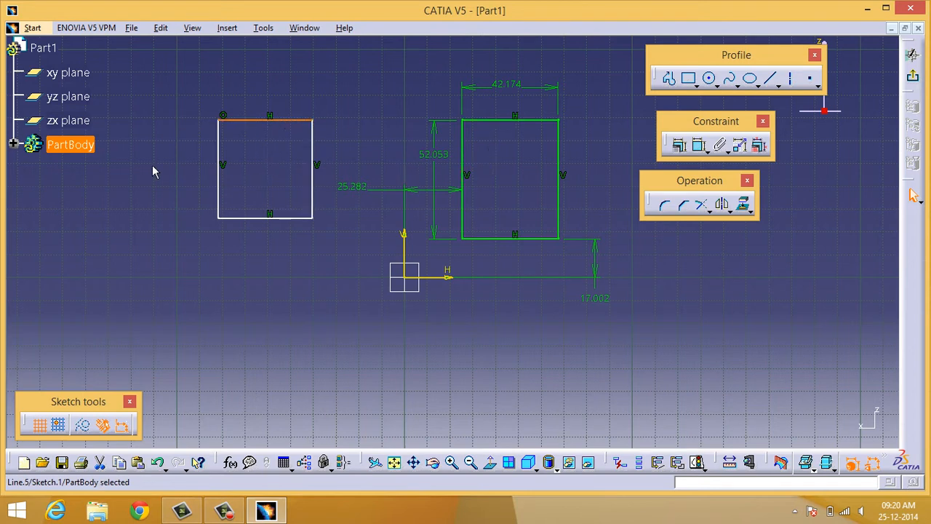
Delete the second rectangle and the original rectangle with all its dimensions, leaving the sketch empty
left_click(231, 164)
left_click_drag(192, 93, 351, 249)
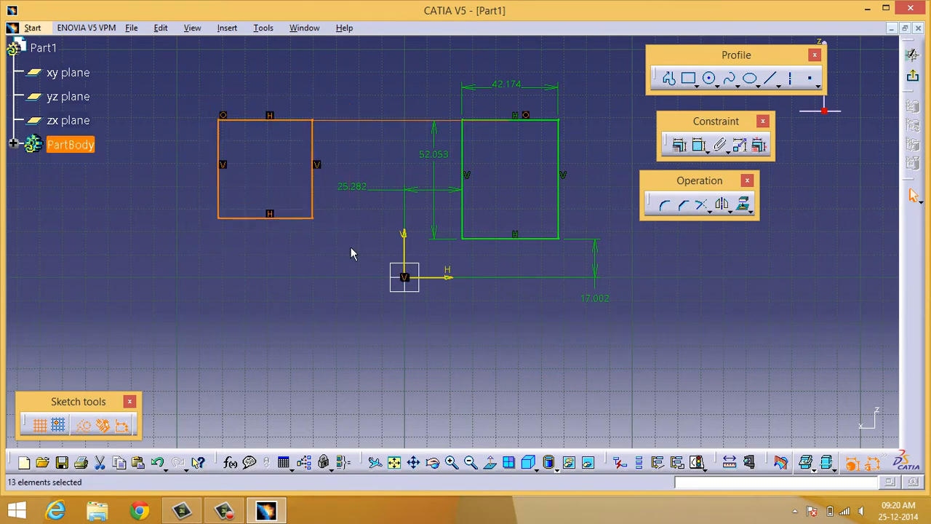
key("Delete")
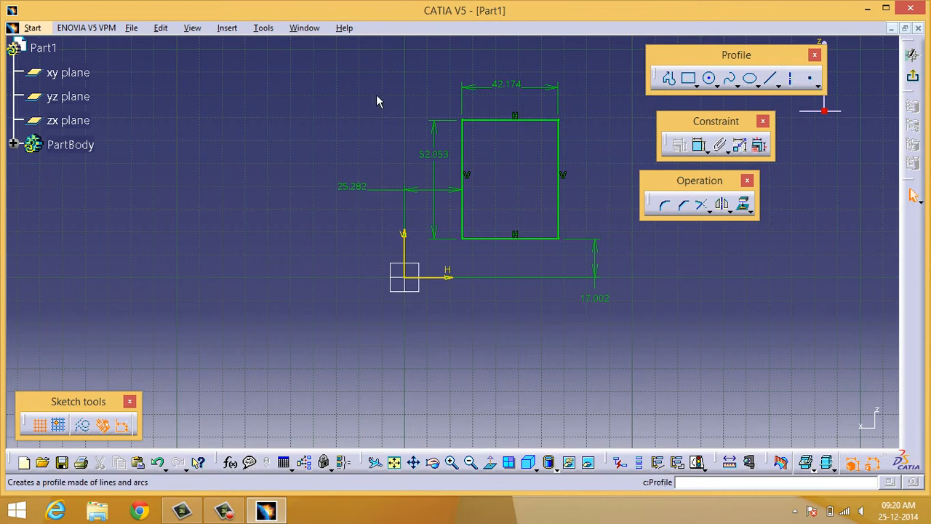
mouse_move(310, 56)
left_mouse_down()
mouse_move(584, 303)
mouse_move(624, 352)
left_mouse_up()
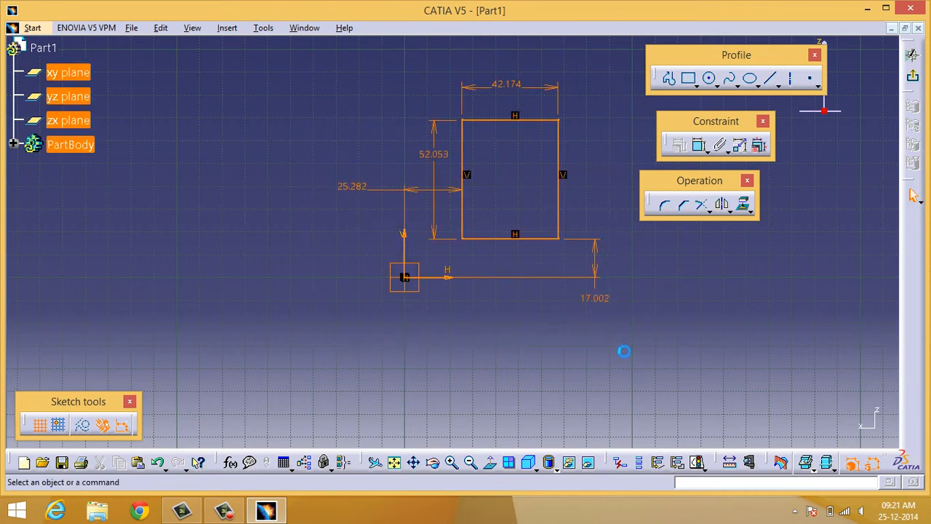
key("Delete")
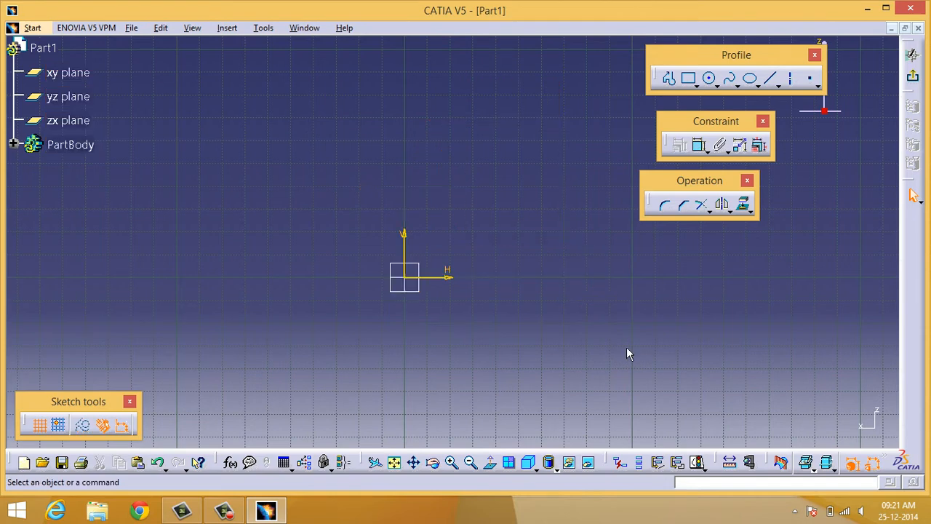
Draw an oriented rectangle above and to the right of the origin, about 56 mm by 55 mm and tilted about 12°
left_click(696, 87)
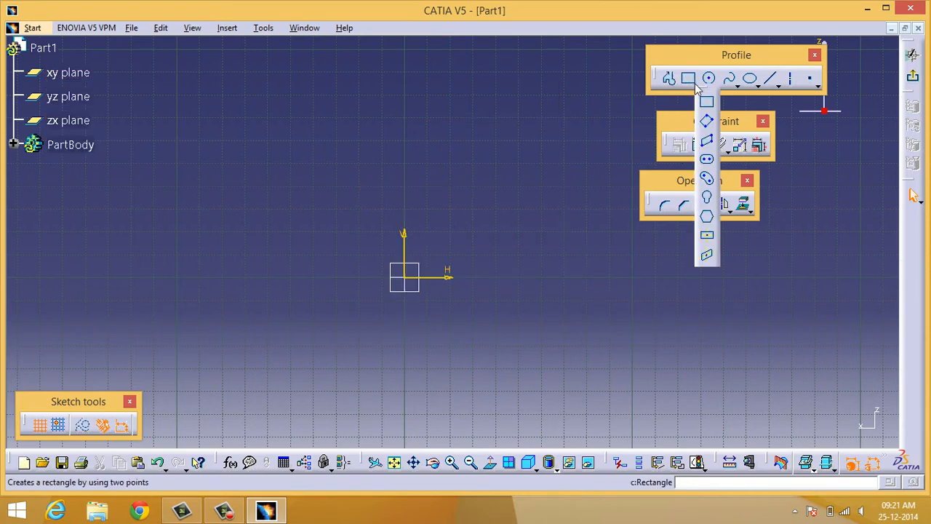
left_click(708, 123)
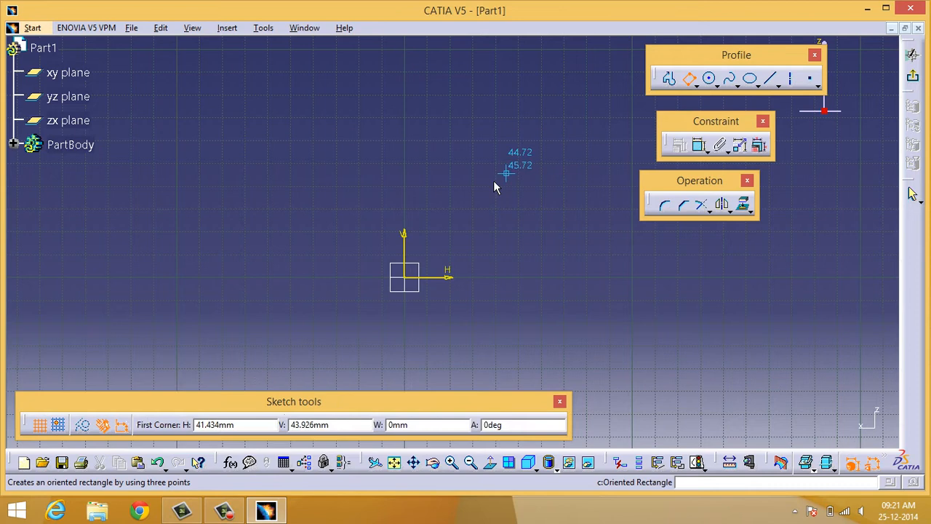
left_click(463, 235)
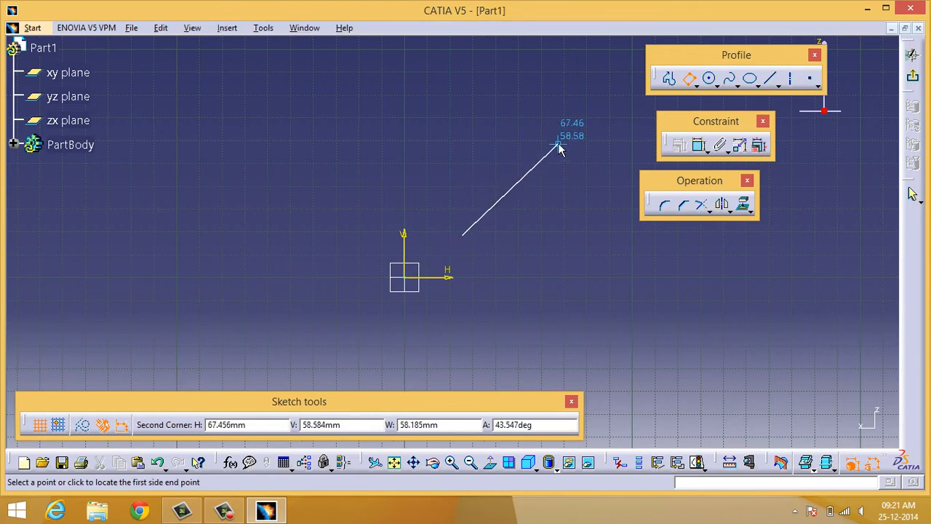
left_click(587, 211)
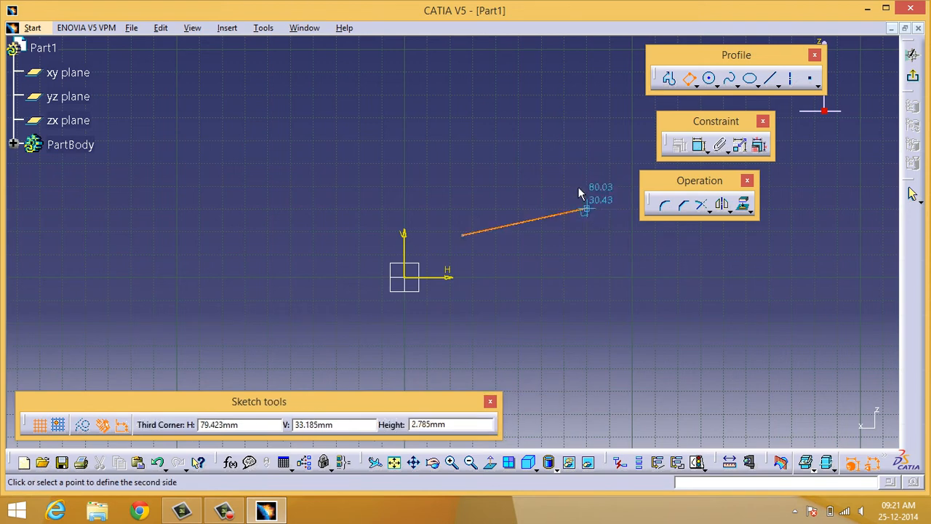
left_click(558, 87)
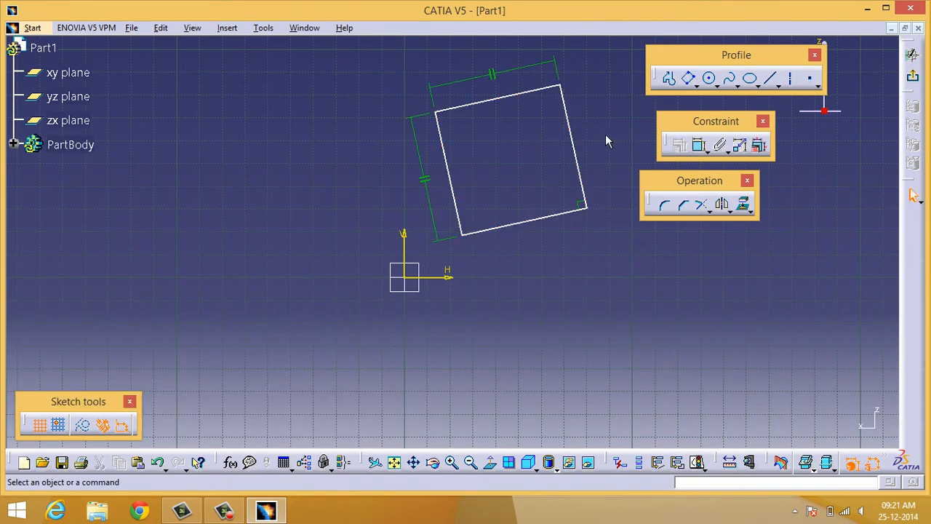
Dimension the oriented rectangle's bottom edge and right edge, placing both dimensions inside the profile
left_click(700, 146)
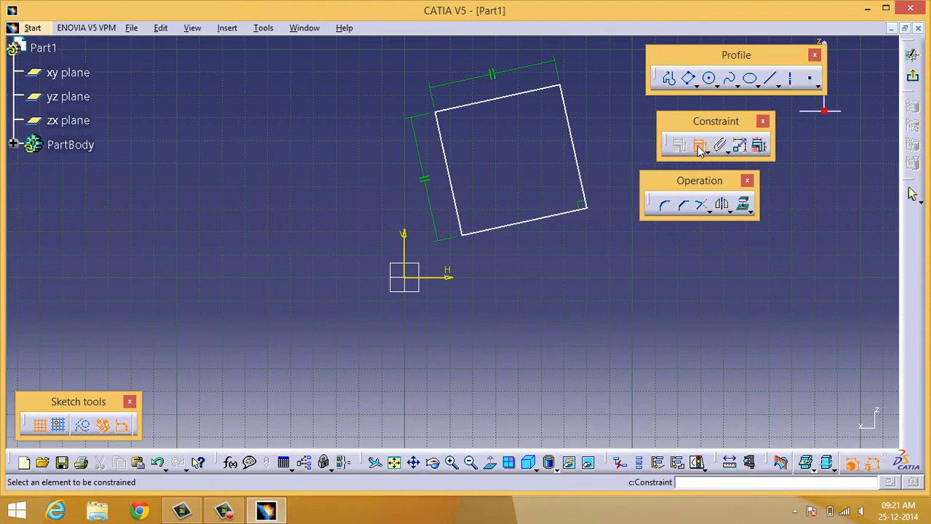
left_click(509, 226)
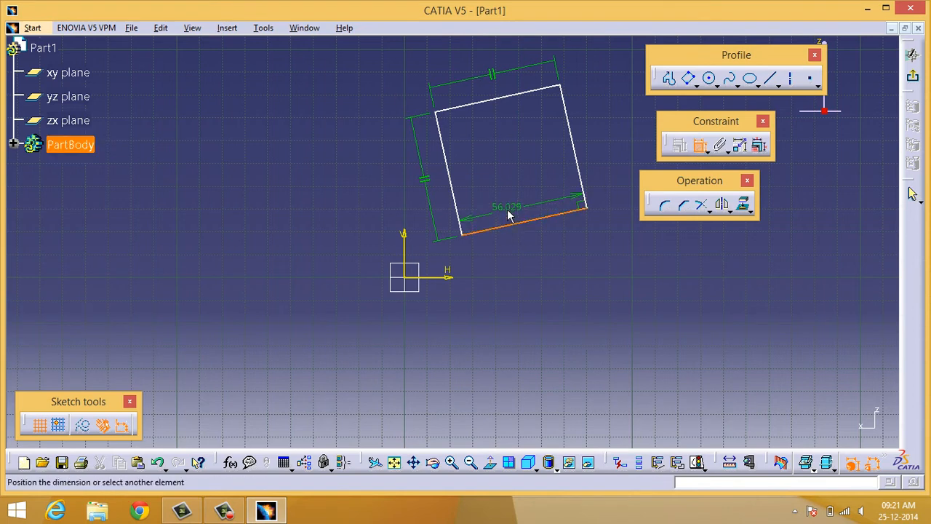
left_click(569, 207)
left_click(700, 147)
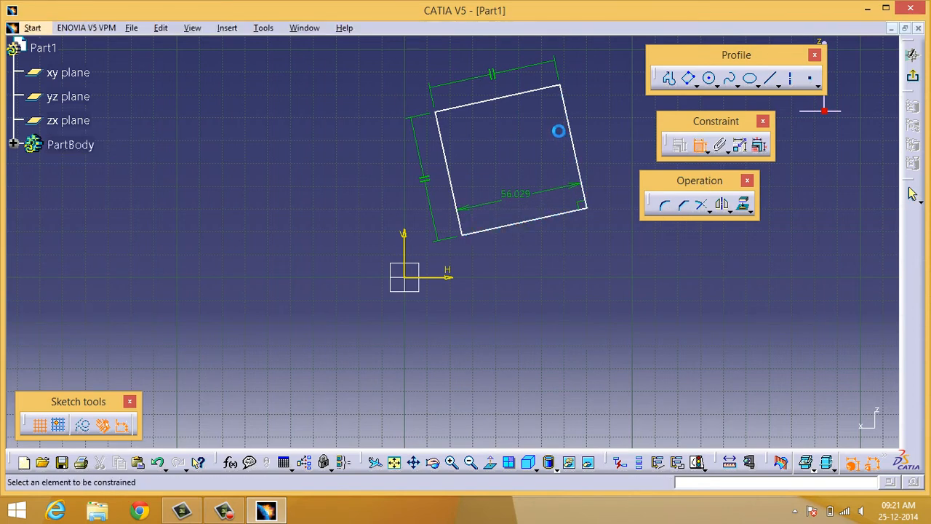
left_click(578, 128)
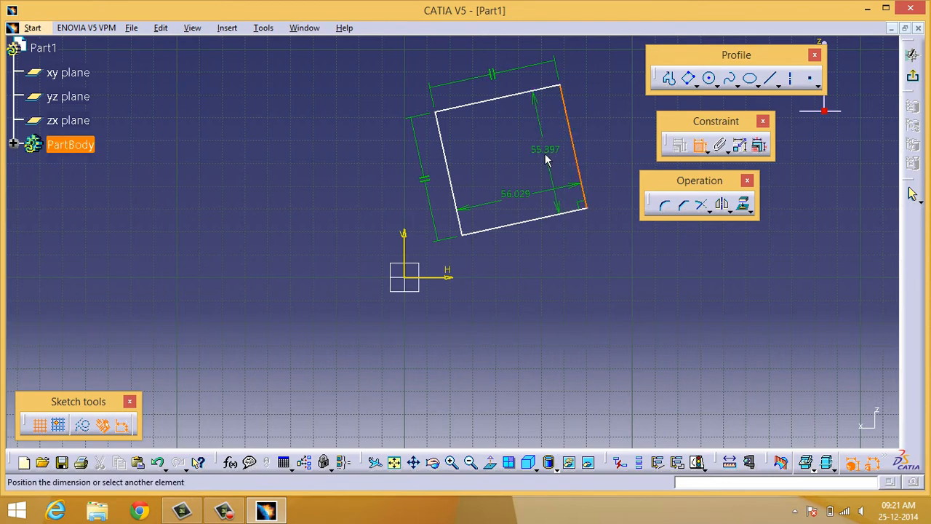
left_click(547, 160)
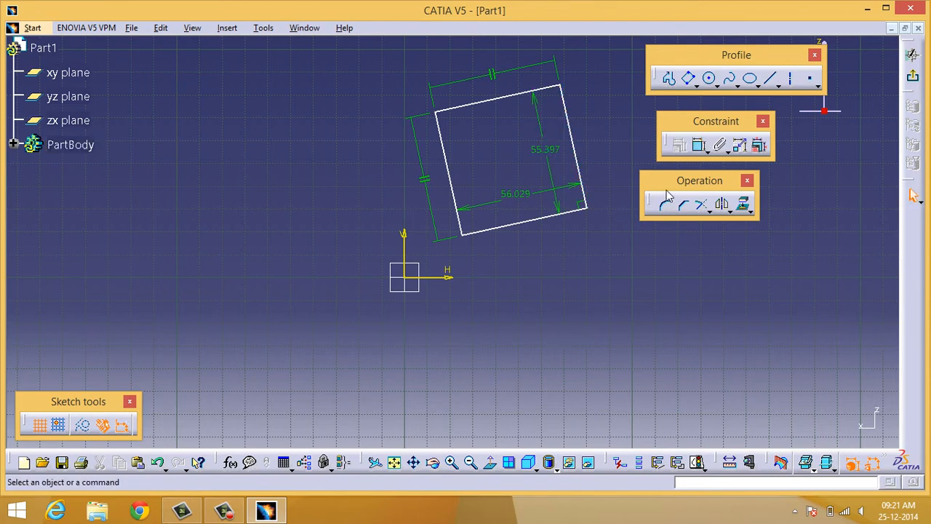
Add an angle dimension between the oriented rectangle's bottom edge and the horizontal axis
left_click(700, 146)
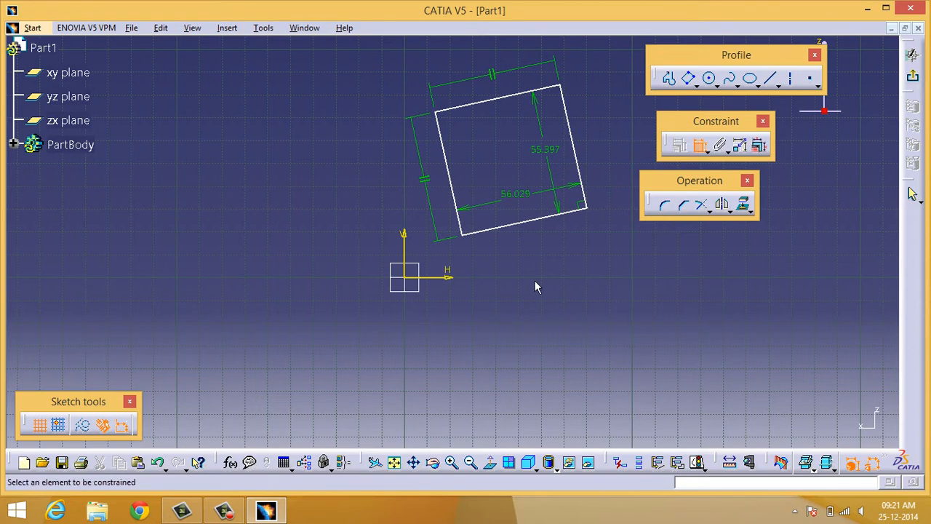
left_click(501, 237)
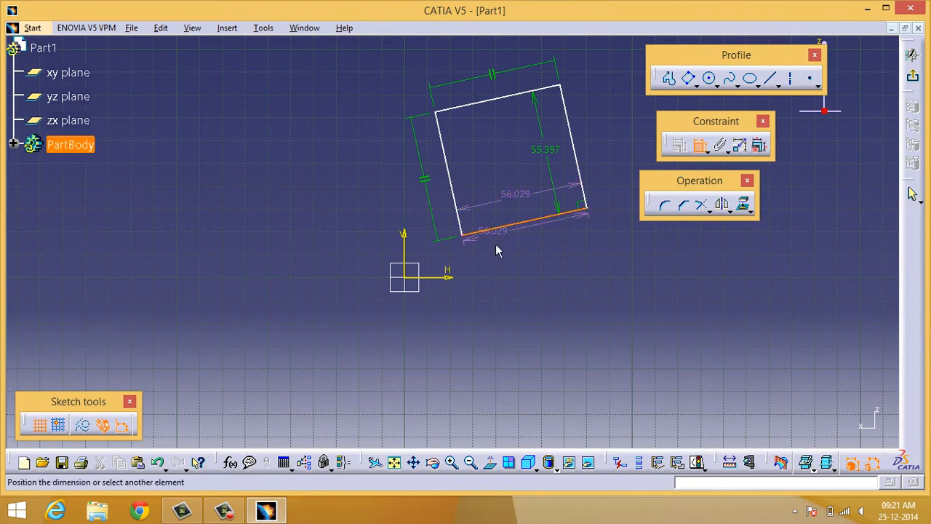
left_click(453, 279)
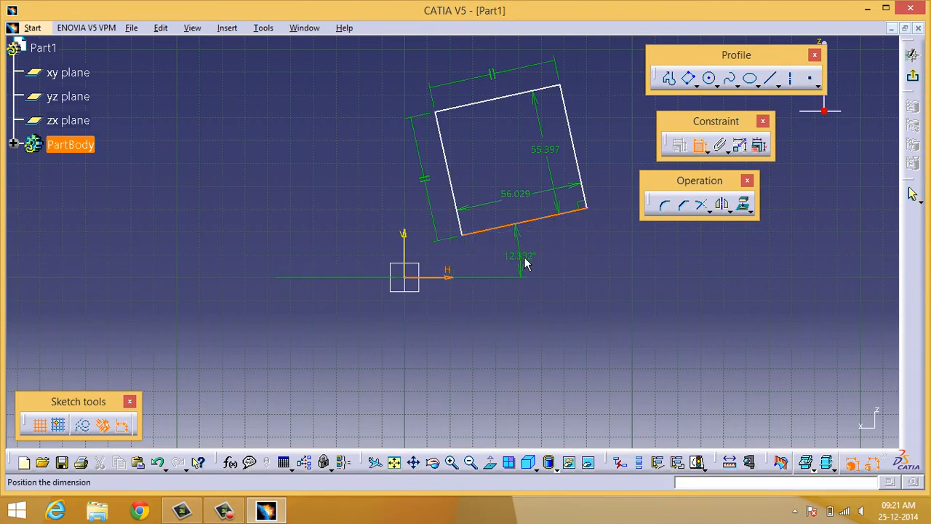
left_click(526, 255)
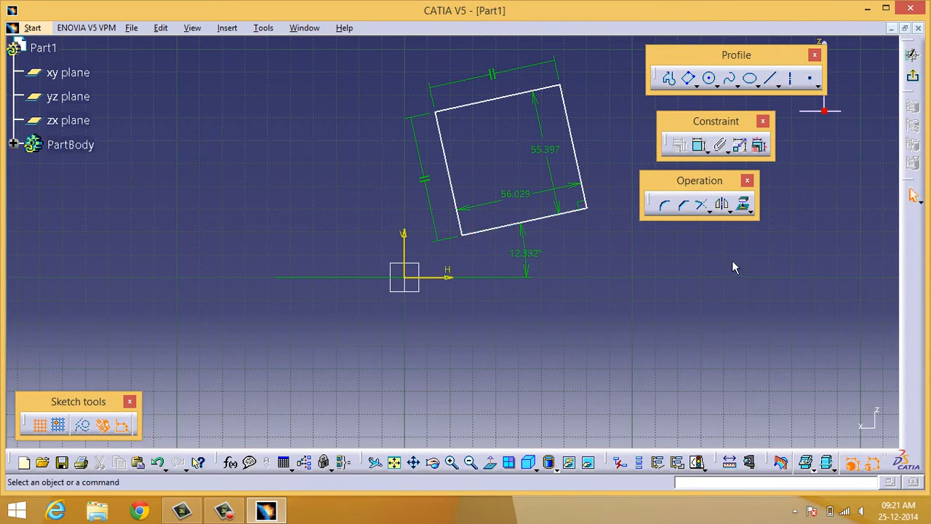
Dimension the vertical distance from the horizontal axis to the oriented rectangle's lowest corner, placing the dimension below the axis
left_click(698, 145)
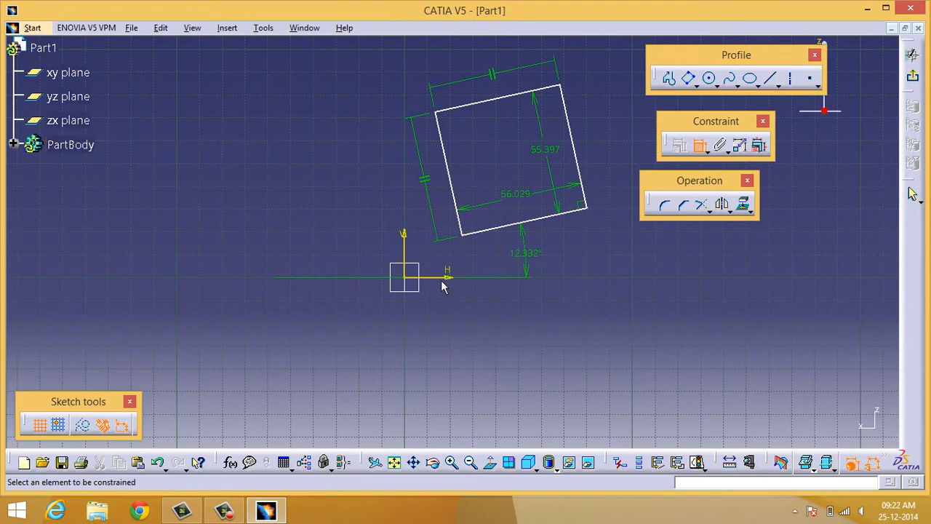
left_click(450, 275)
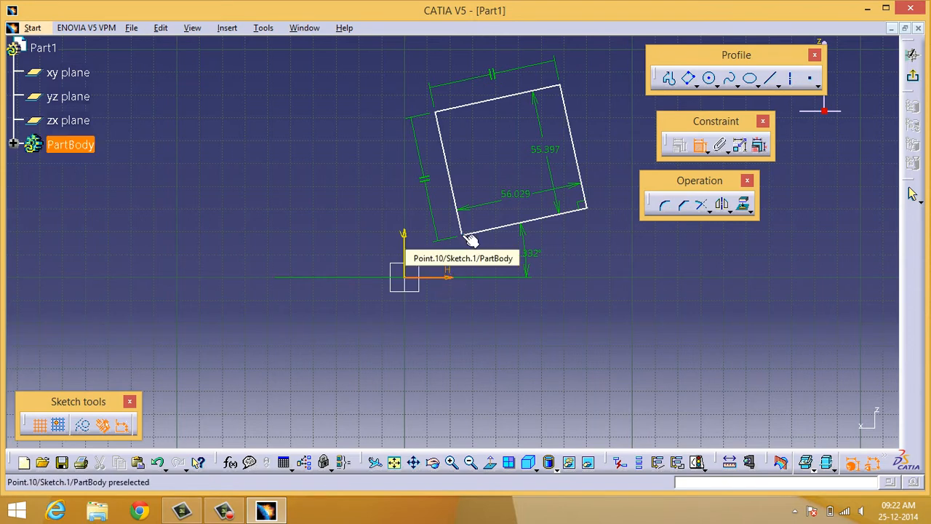
left_click(470, 239)
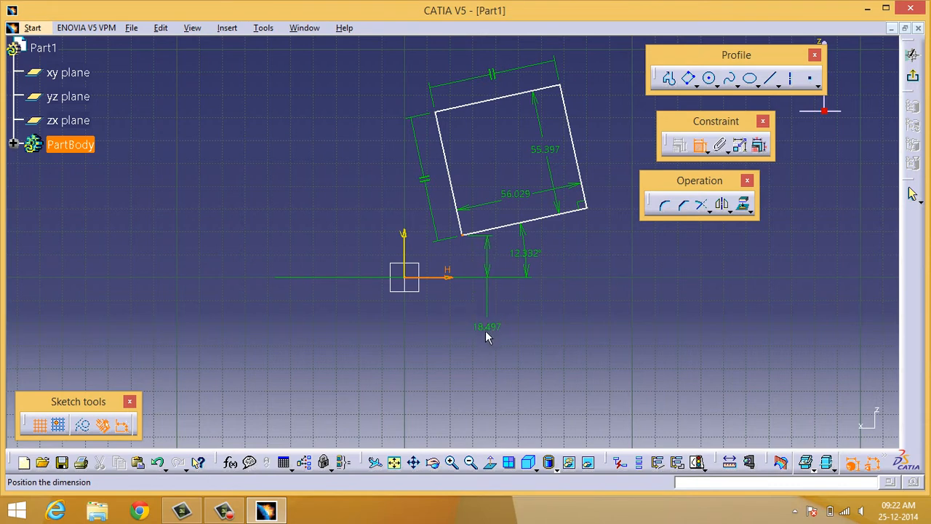
left_click(485, 330)
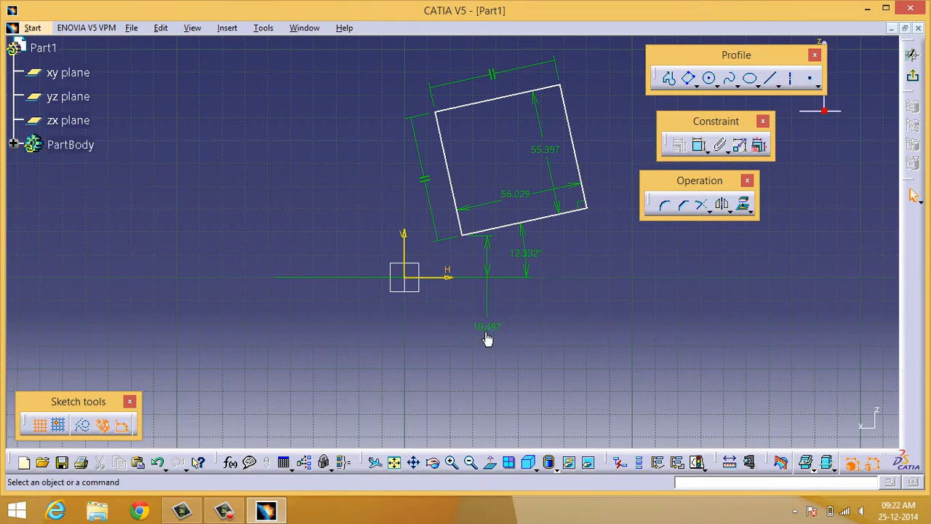
Dimension the horizontal distance from the vertical axis to the rectangle's lowest corner, placing the value beyond the axis, away from the rectangle
left_click(473, 242)
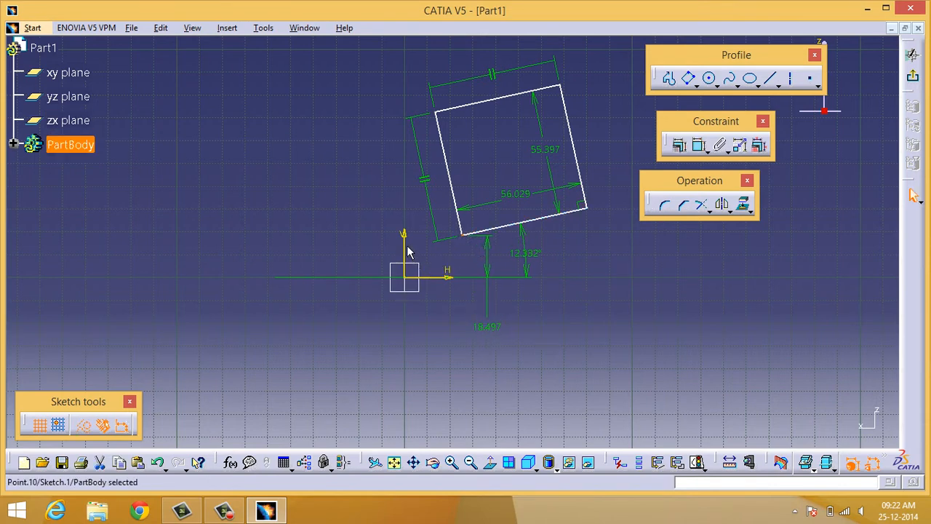
left_click(405, 240)
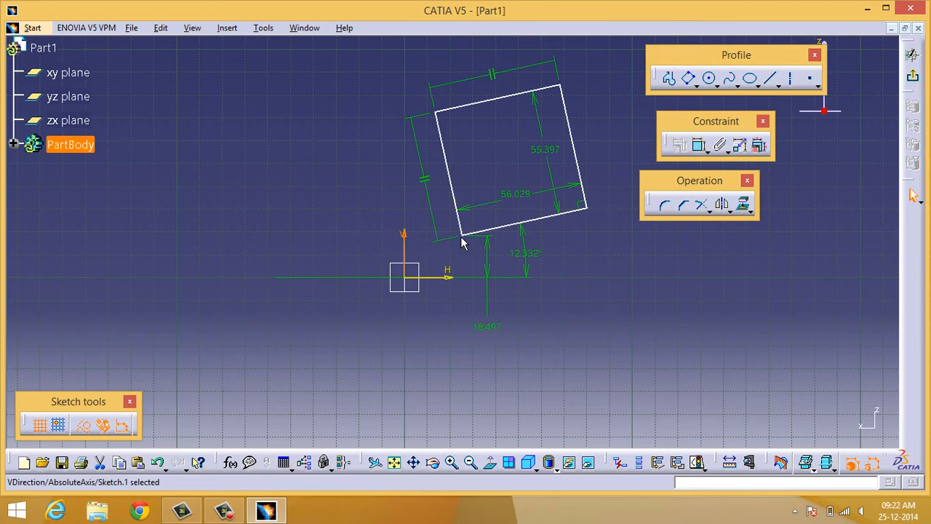
left_click(675, 252)
left_click(691, 145)
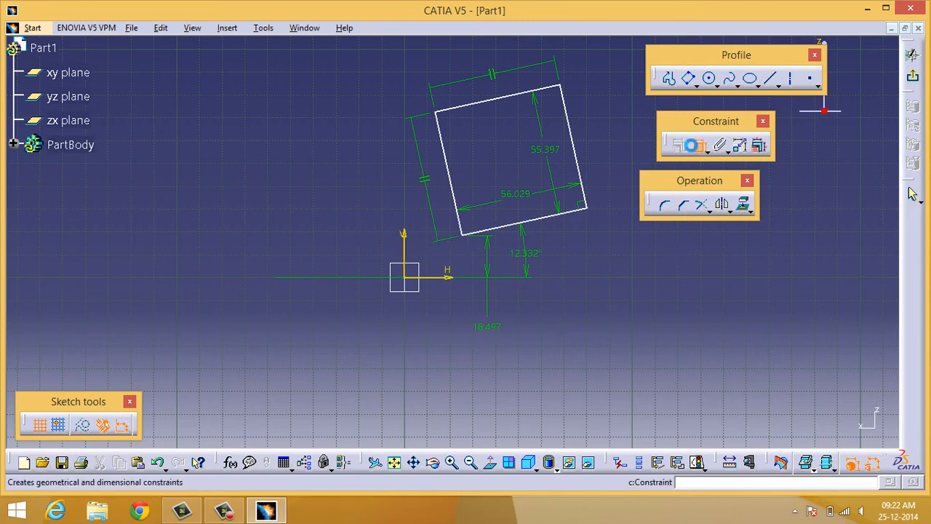
left_click(461, 237)
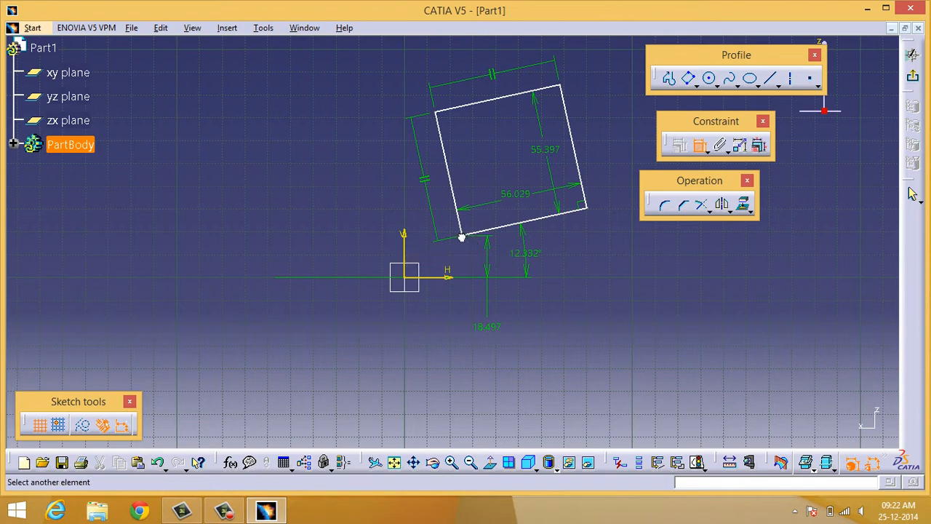
left_click(405, 254)
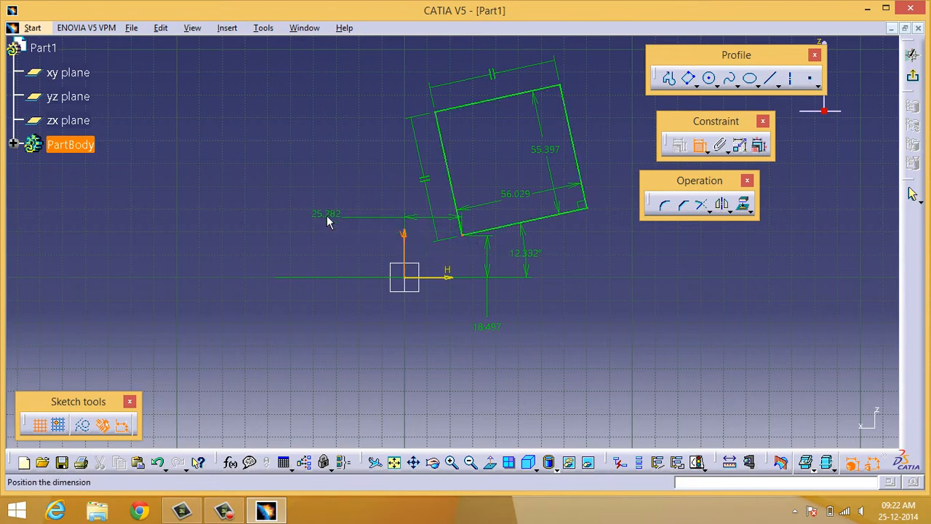
left_click(326, 262)
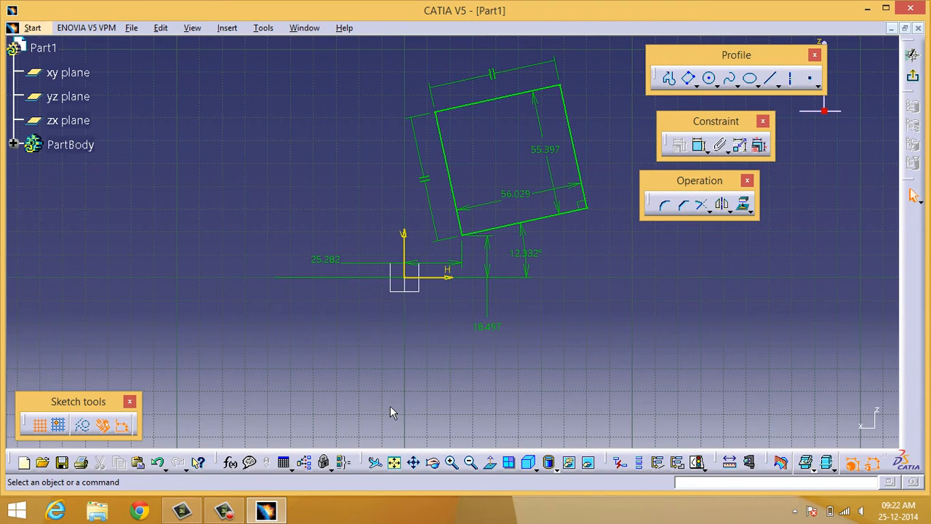
Set the lowest corner's offsets from the horizontal and vertical axes to 20 mm each
double_click(490, 334)
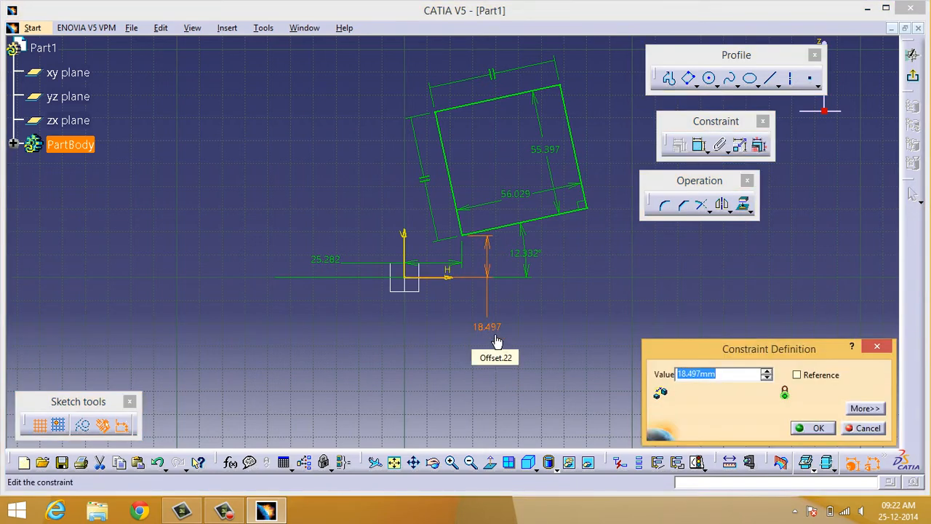
type("20")
key("Return")
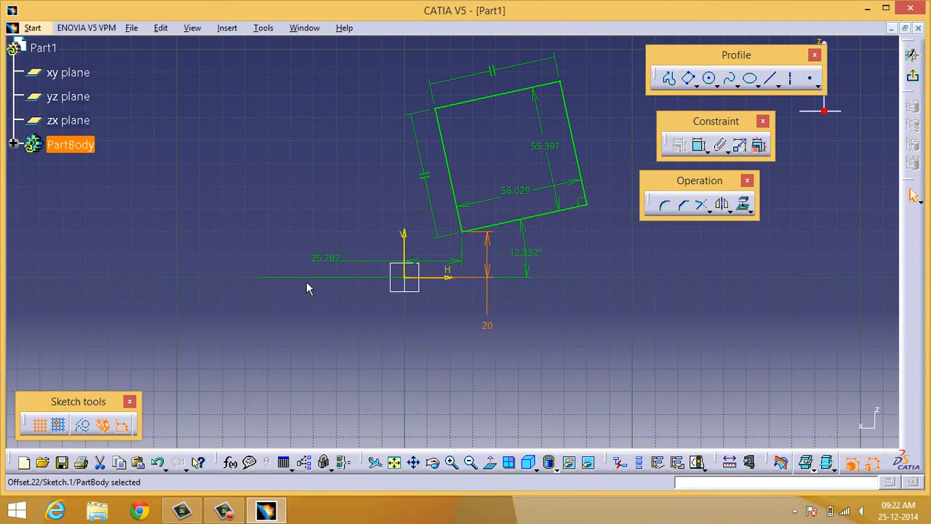
double_click(323, 259)
type("20")
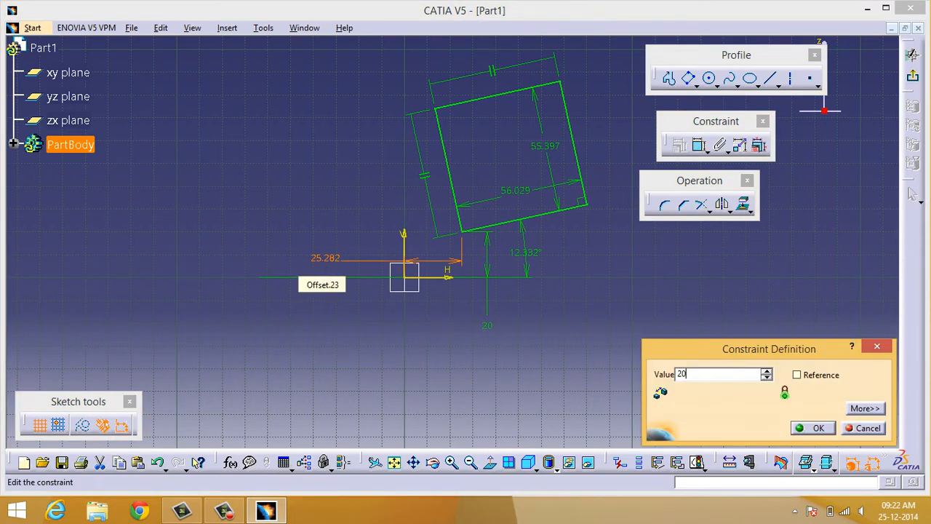
key("Return")
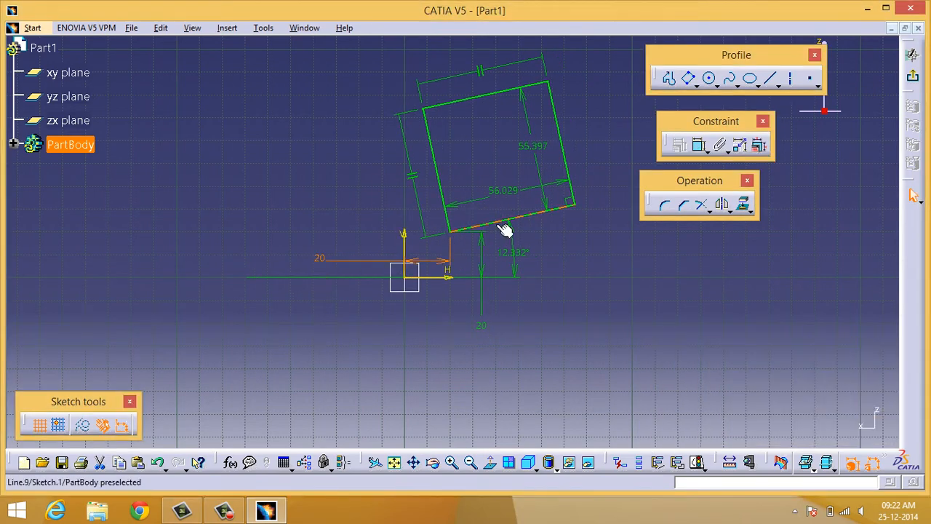
Set the angle between the rectangle's bottom edge and the horizontal axis to 20°
double_click(518, 259)
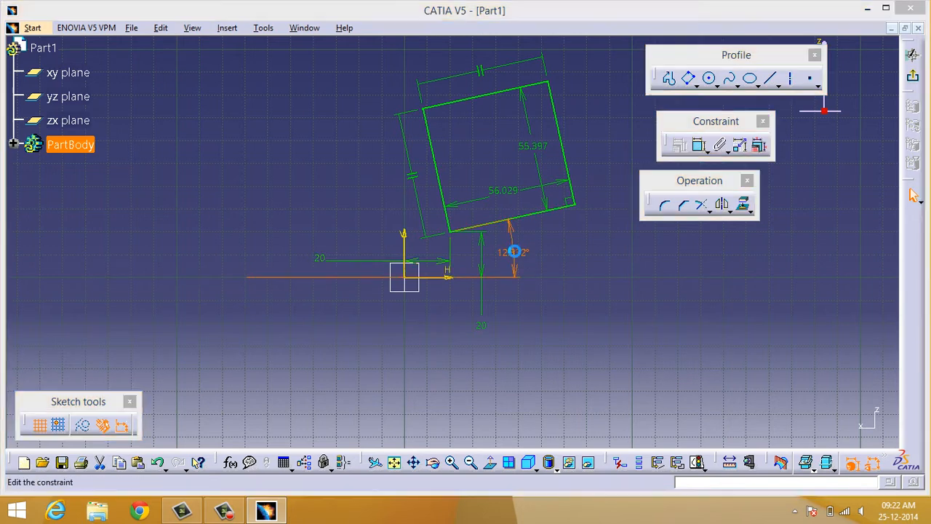
type("20")
key("Return")
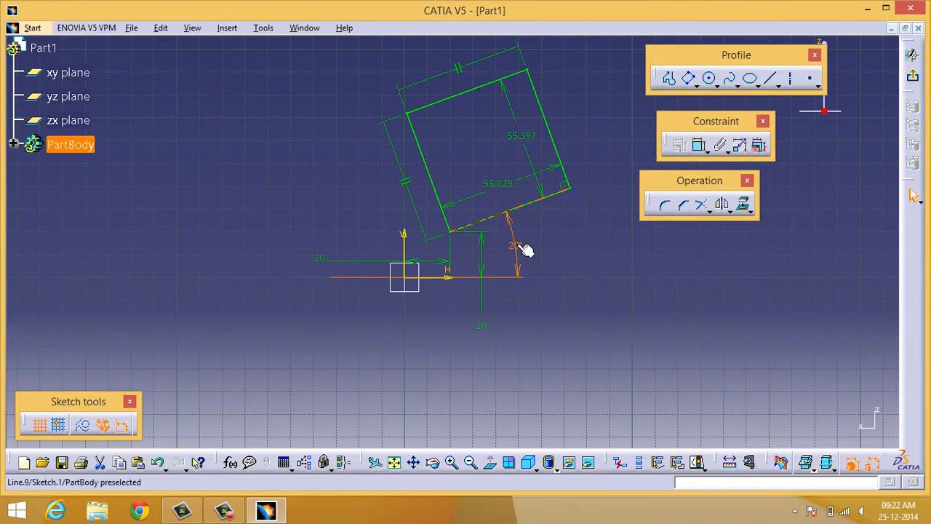
Set the rectangle's angle to the horizontal axis to 40°
double_click(518, 249)
type("40")
key("Return")
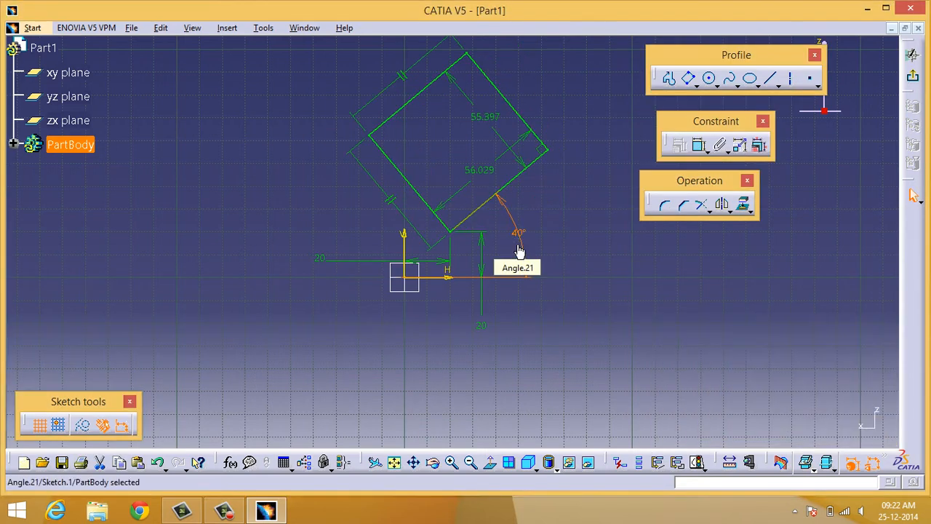
Set the oriented rectangle's length to 60 mm and its width to 40 mm
double_click(487, 169)
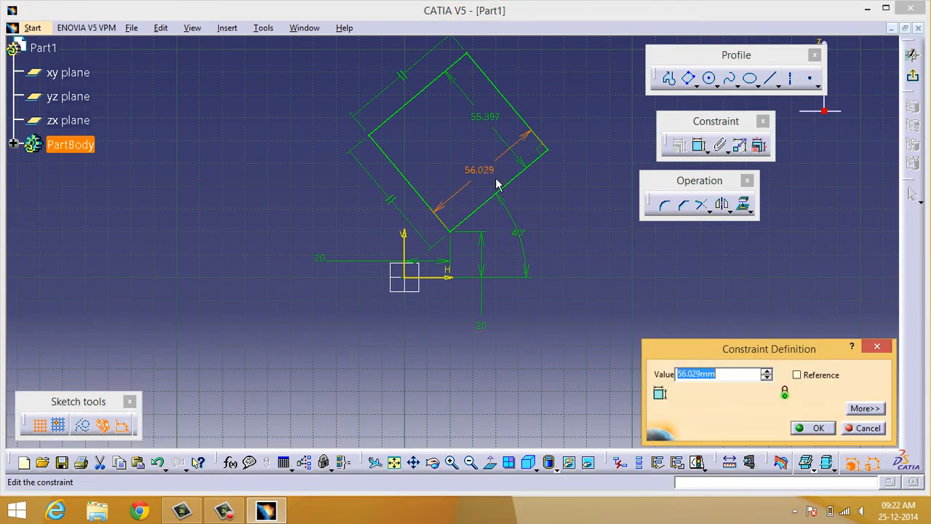
type("60")
key("Return")
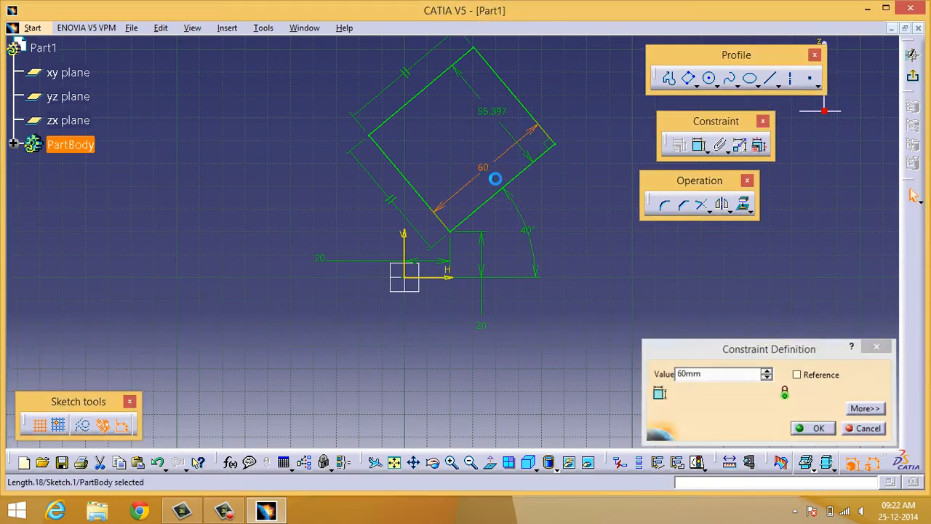
double_click(488, 111)
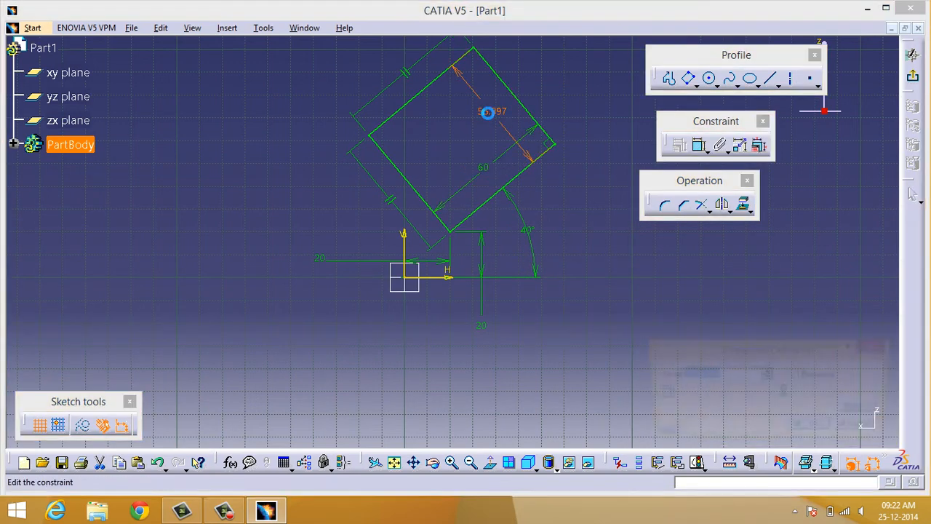
type("4")
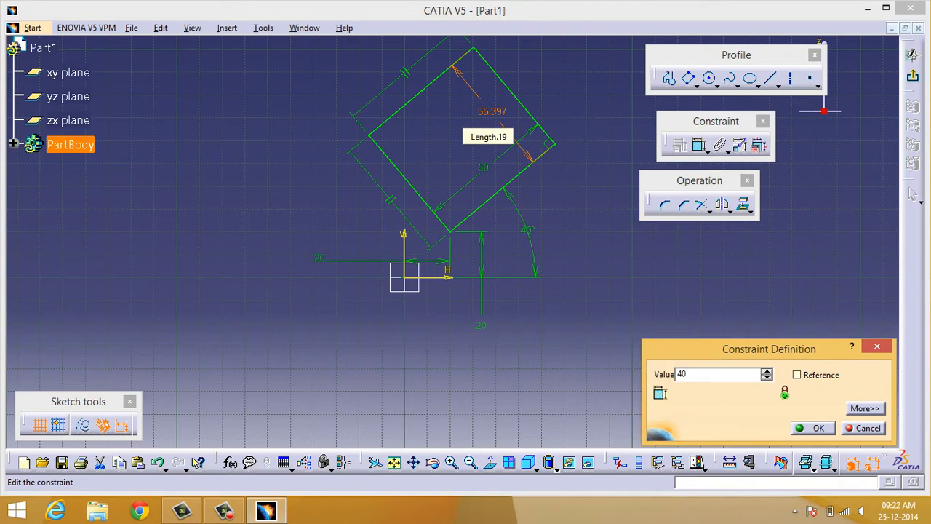
type("0")
key("Return")
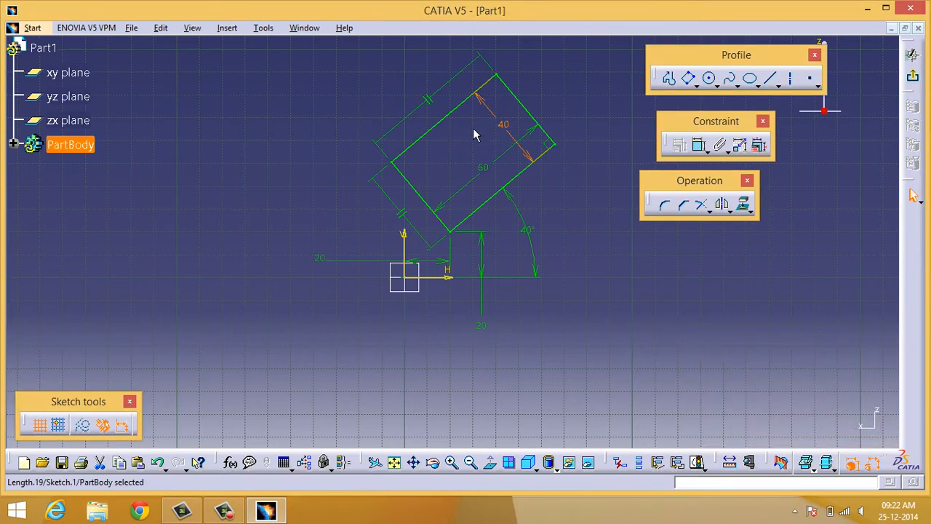
left_click(570, 226)
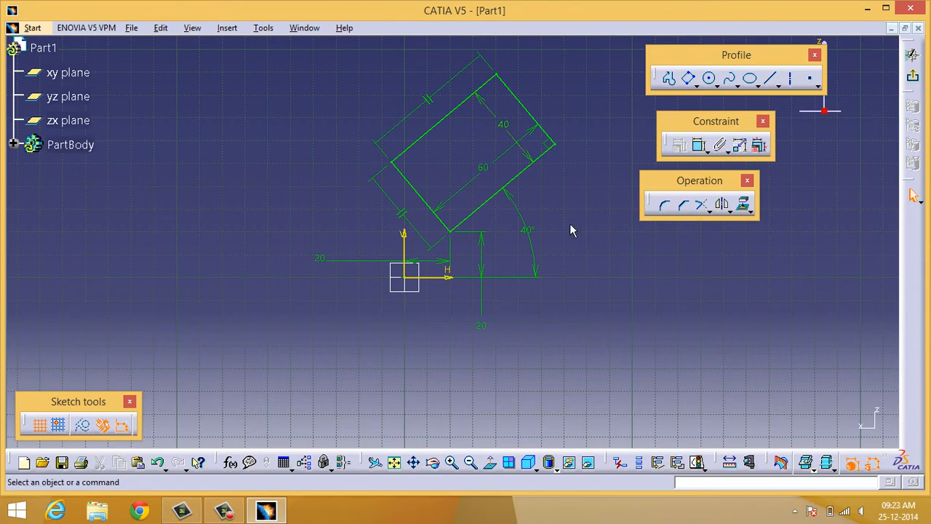
Draw a slanted profile line about 52 mm long at about 44° below the rectangle, and delete it
left_click(669, 78)
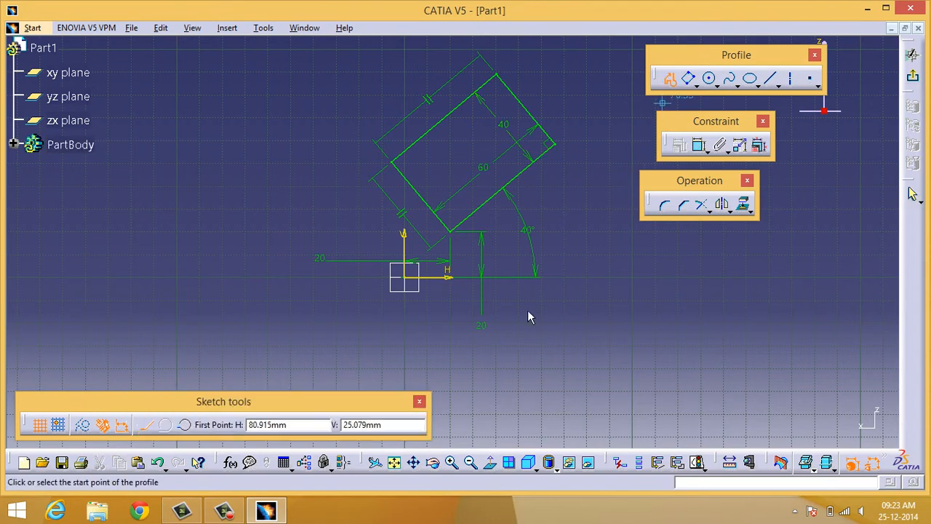
left_click(499, 405)
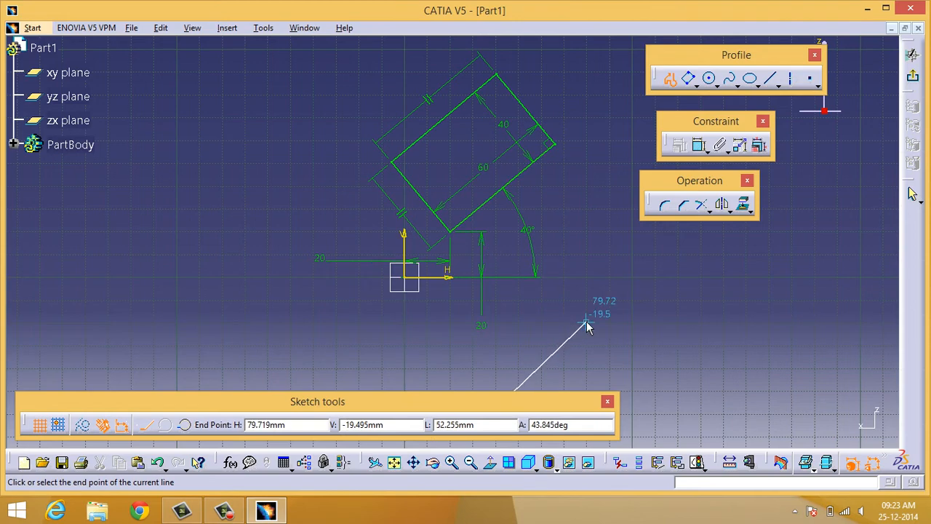
double_click(586, 321)
mouse_move(597, 339)
middle_mouse_down()
mouse_move(564, 276)
mouse_move(582, 301)
middle_mouse_up()
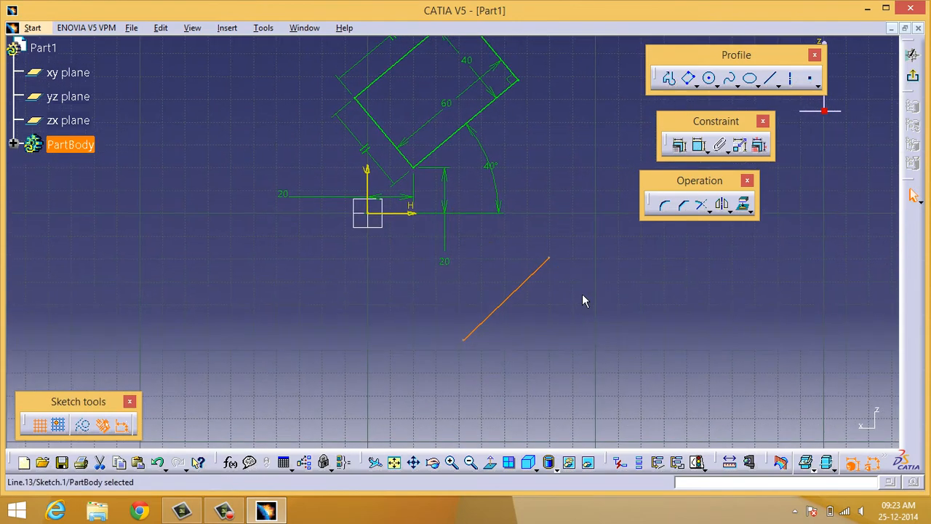
left_click(591, 290)
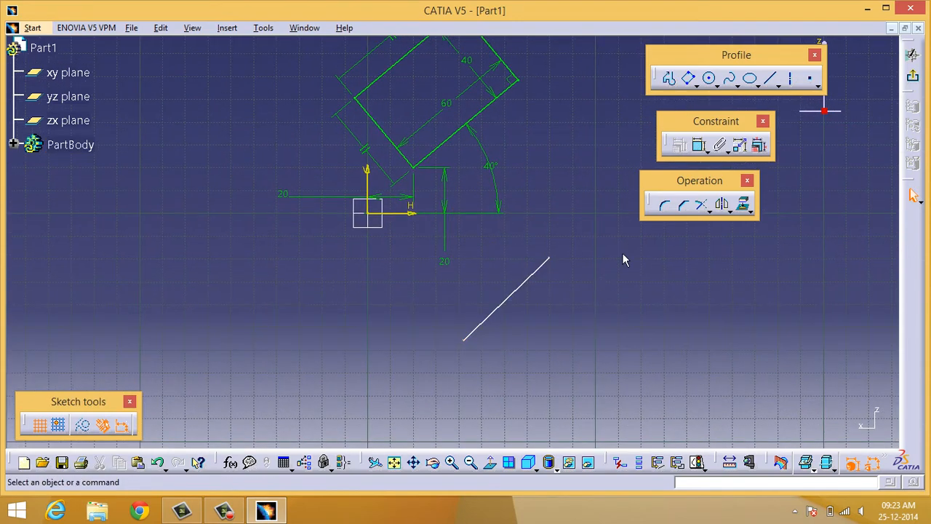
left_click_drag(422, 238, 641, 371)
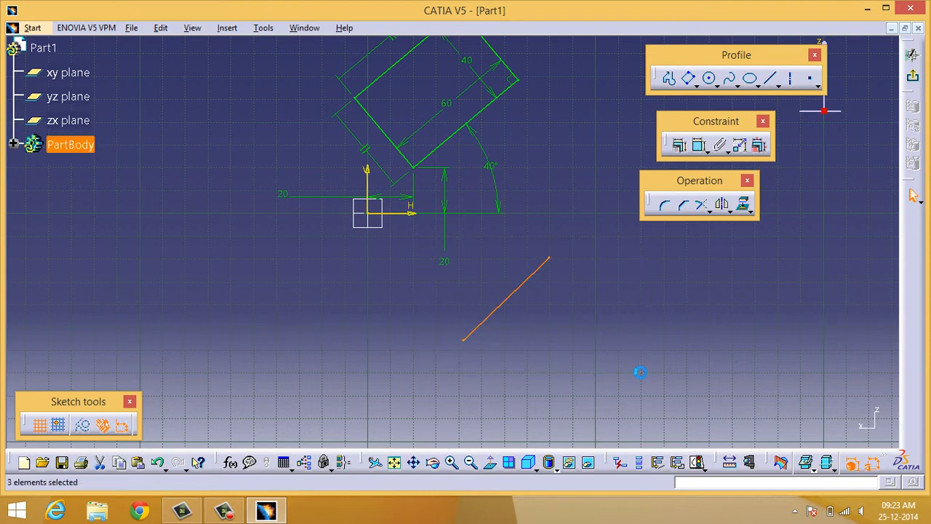
key("Delete")
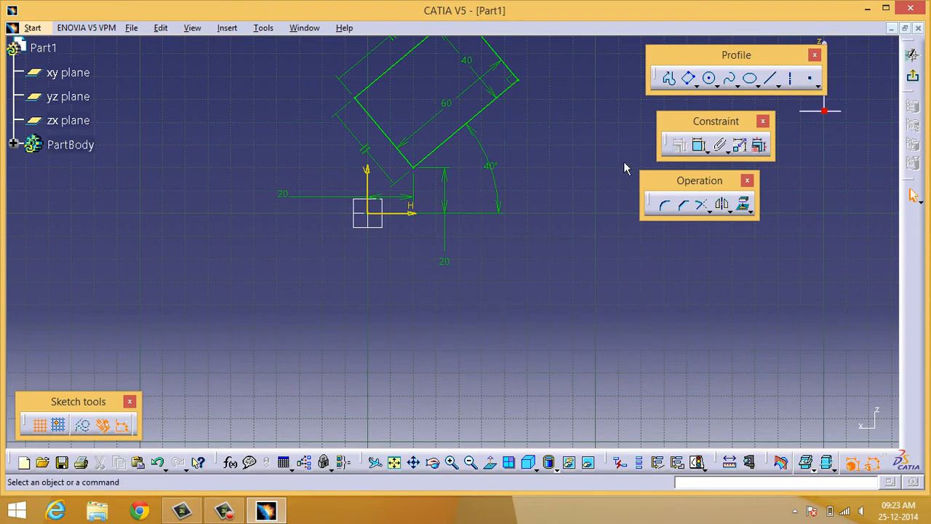
Draw a single slanted profile line about 77 mm long below the rectangle and dimension its length, placing the dimension above the line
left_click(668, 78)
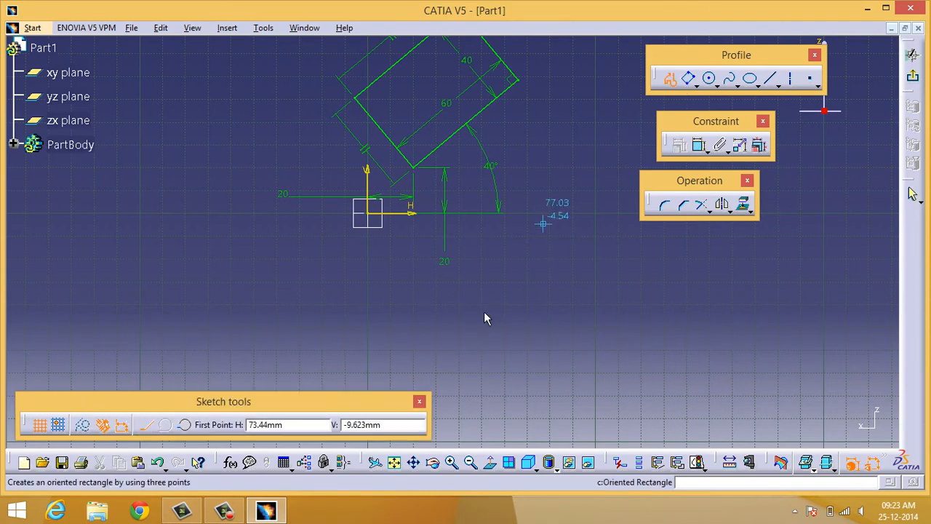
left_click(409, 354)
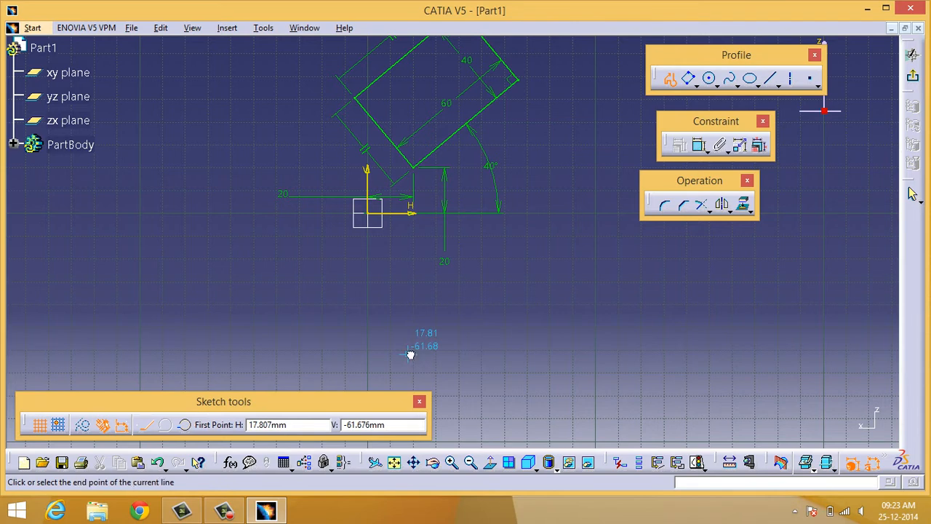
left_click(573, 293)
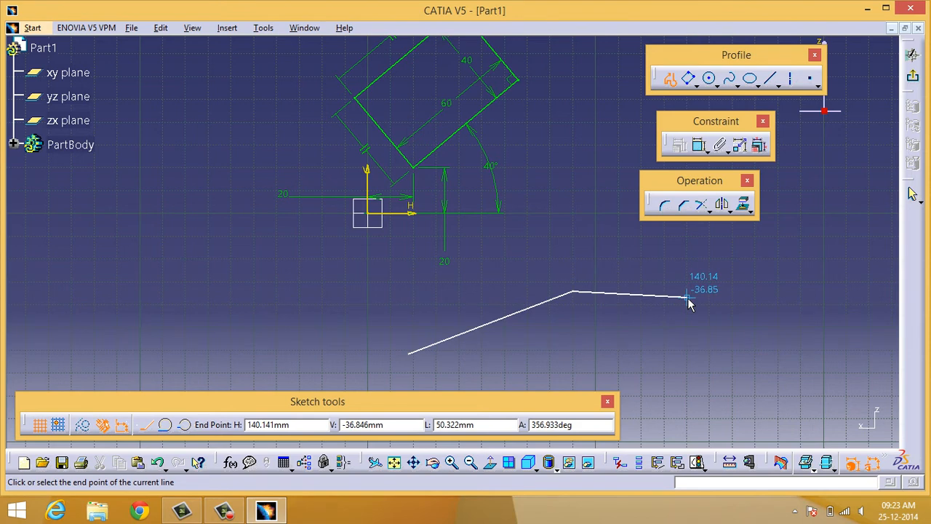
key("Escape")
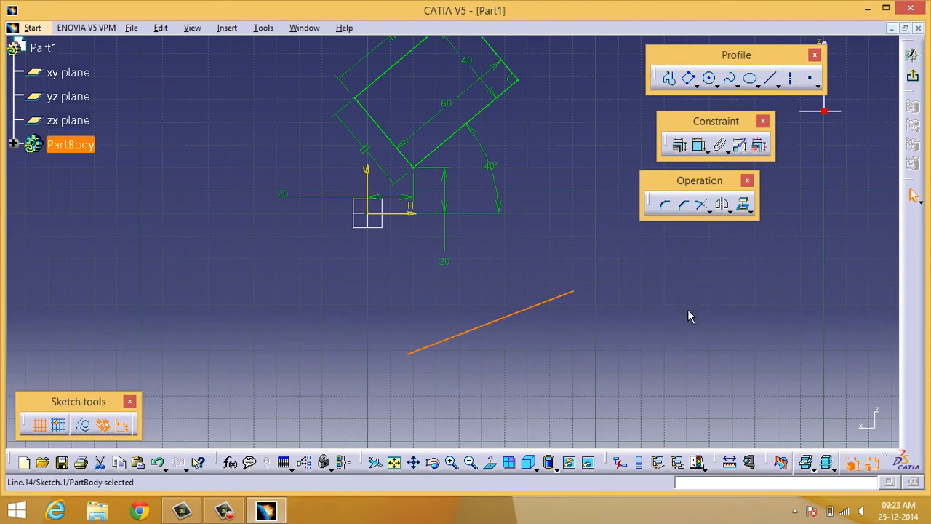
left_click(700, 145)
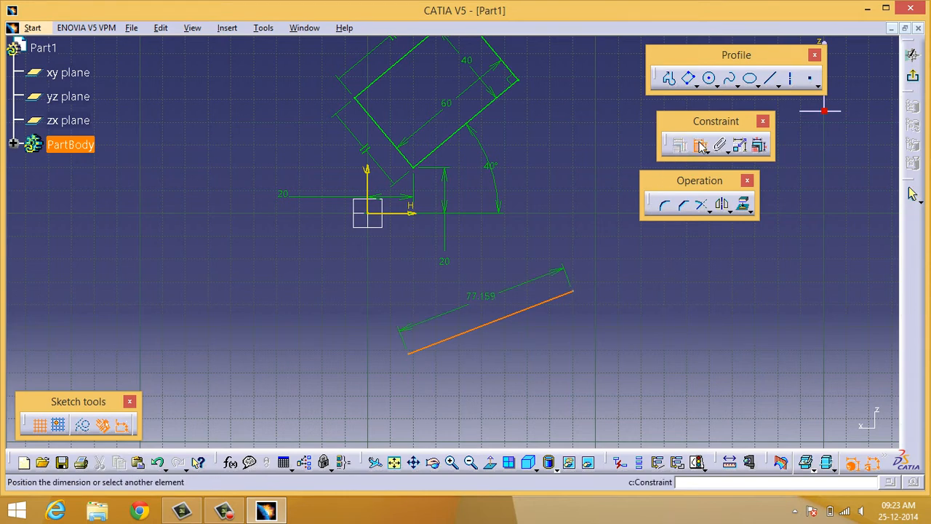
left_click(480, 285)
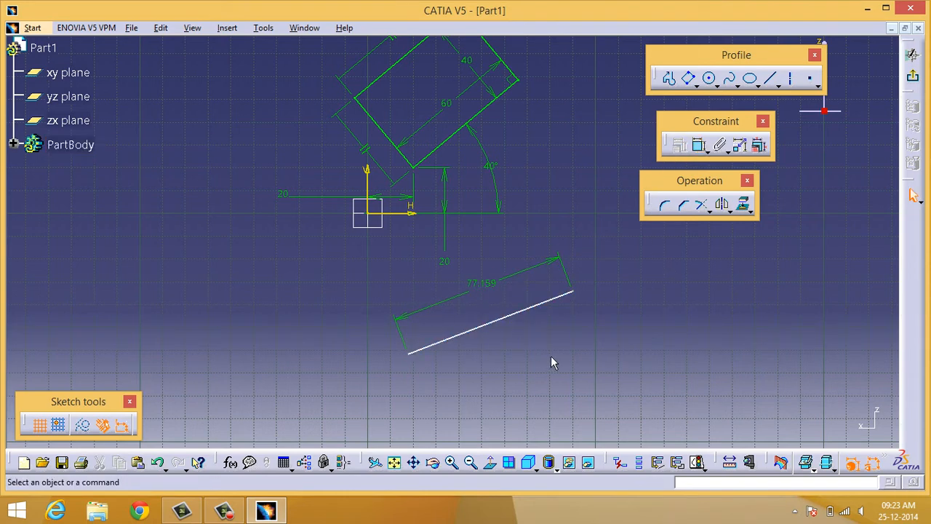
Replace the slanted line's length dimension with one measured in the horizontal direction, placed below the line
left_click(481, 291)
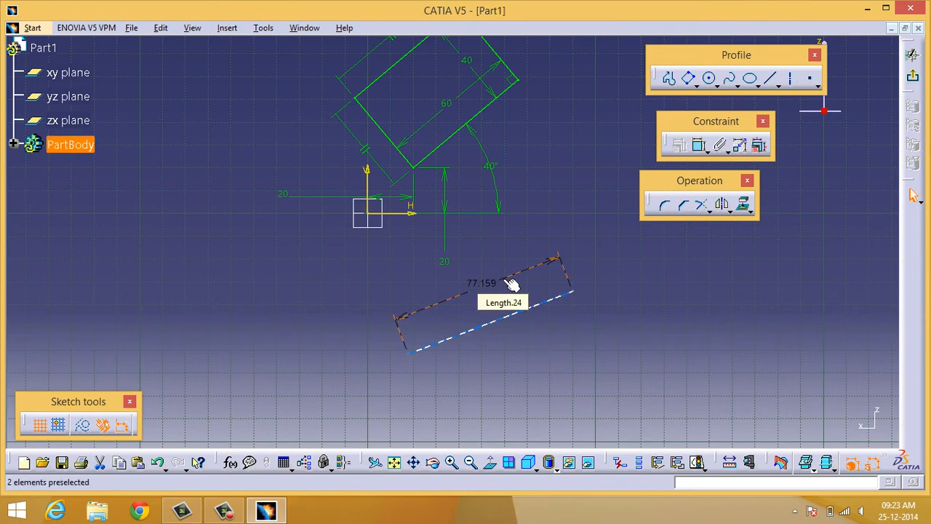
key("Delete")
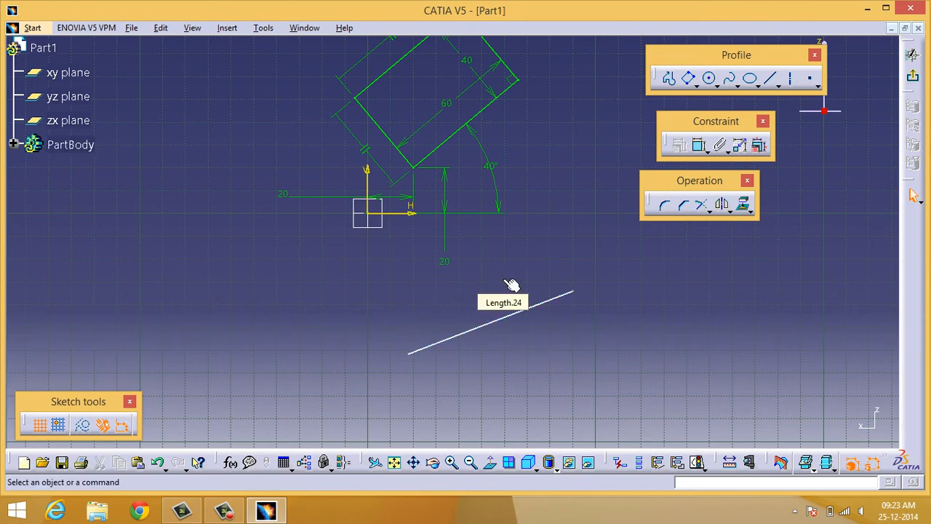
left_click(699, 145)
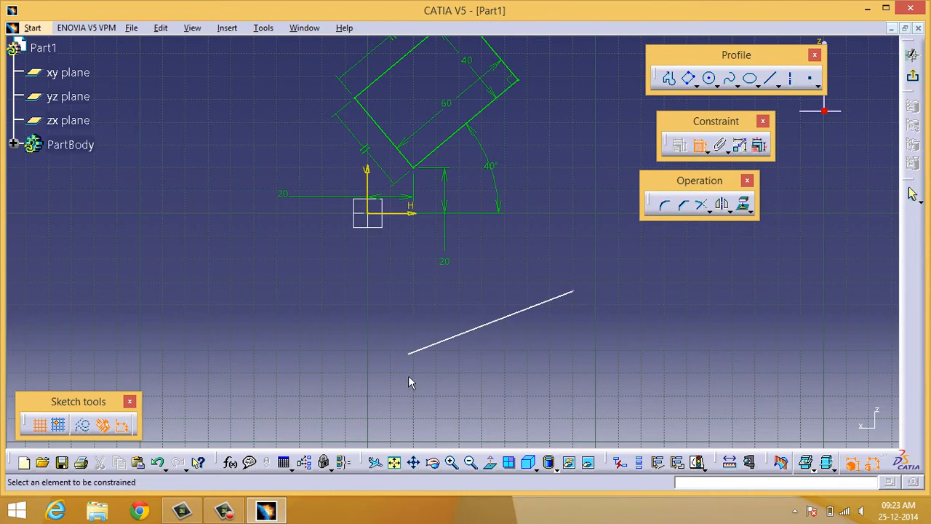
left_click(467, 338)
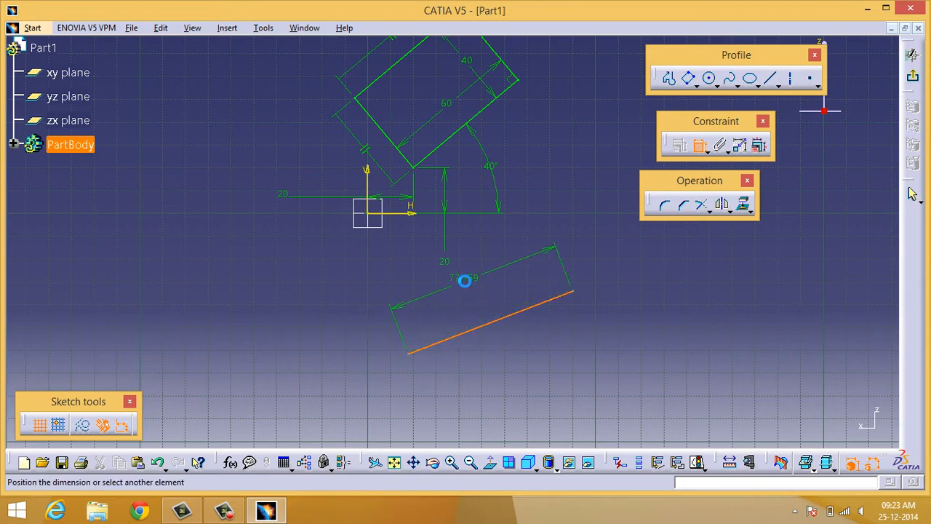
right_click(464, 281)
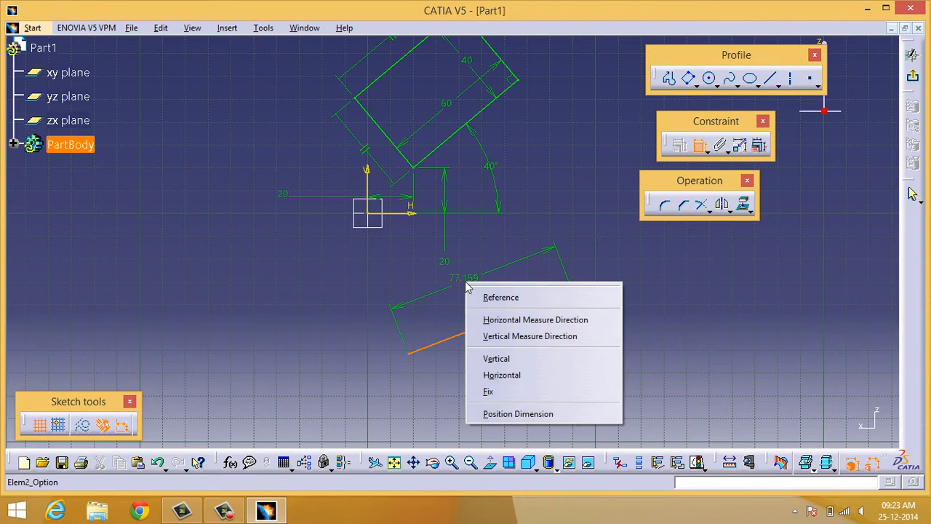
left_click(506, 321)
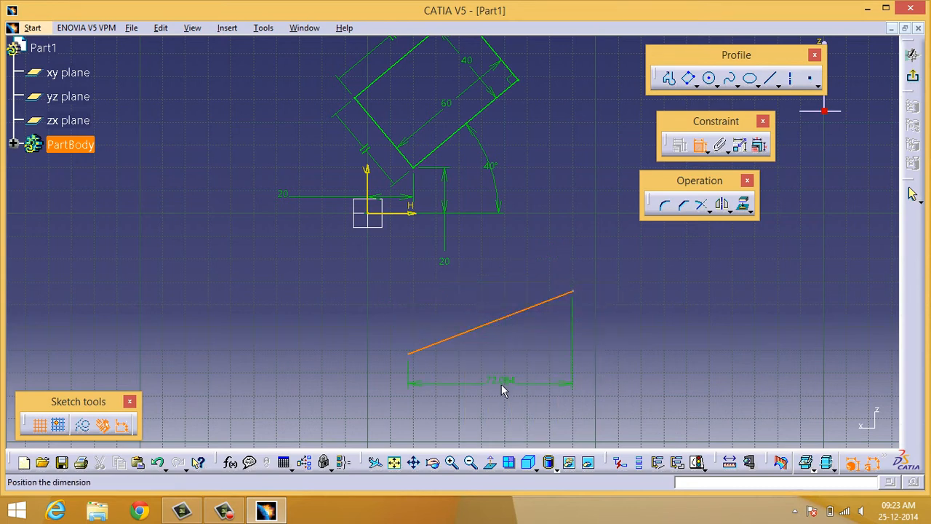
left_click(502, 385)
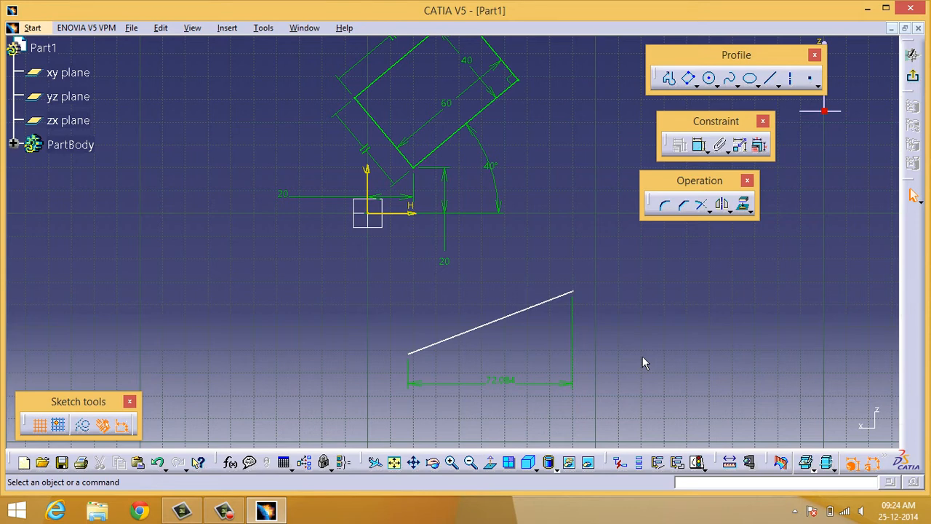
Dimension the slanted line in the vertical measure direction, placing the dimension beyond the line's upper end
left_click(700, 145)
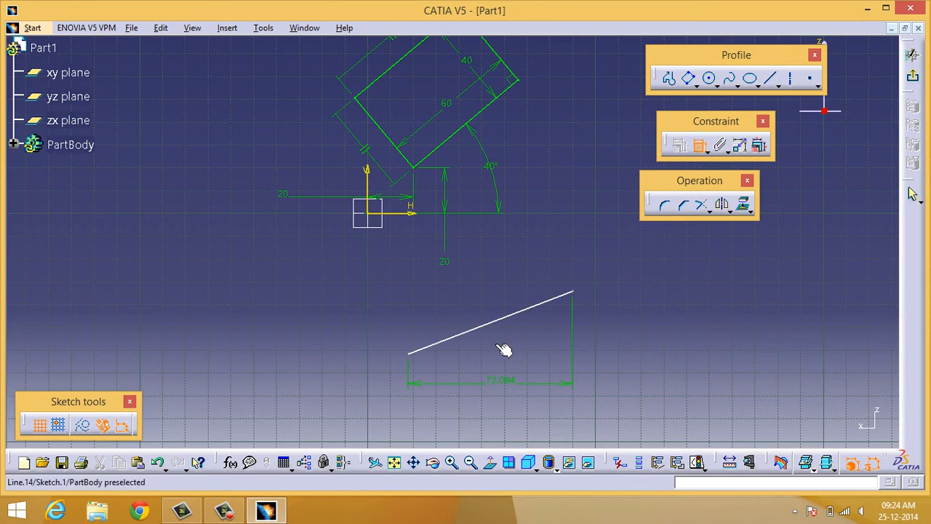
left_click(499, 323)
right_click(671, 335)
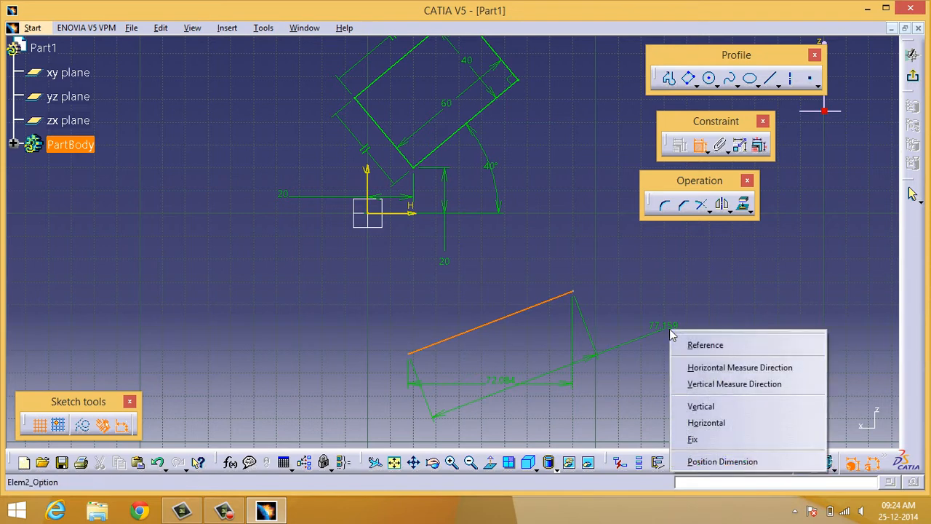
left_click(720, 383)
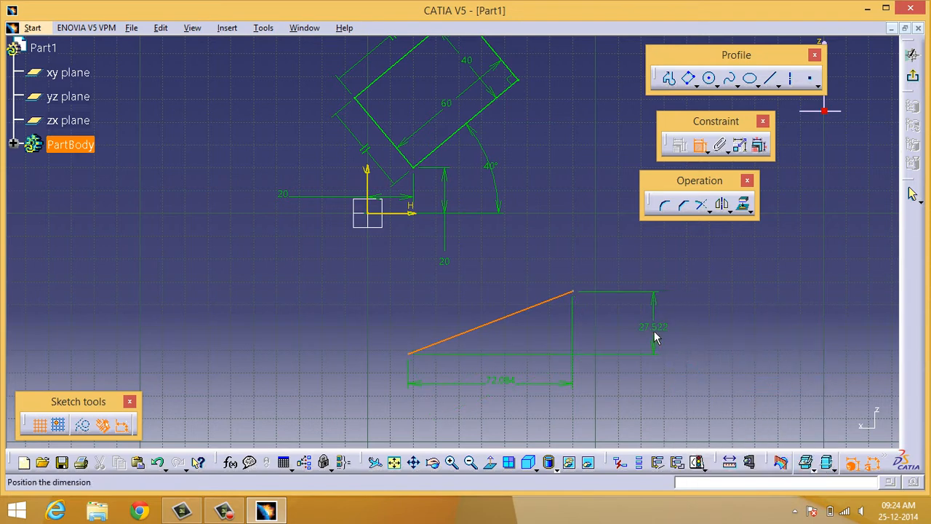
left_click(654, 337)
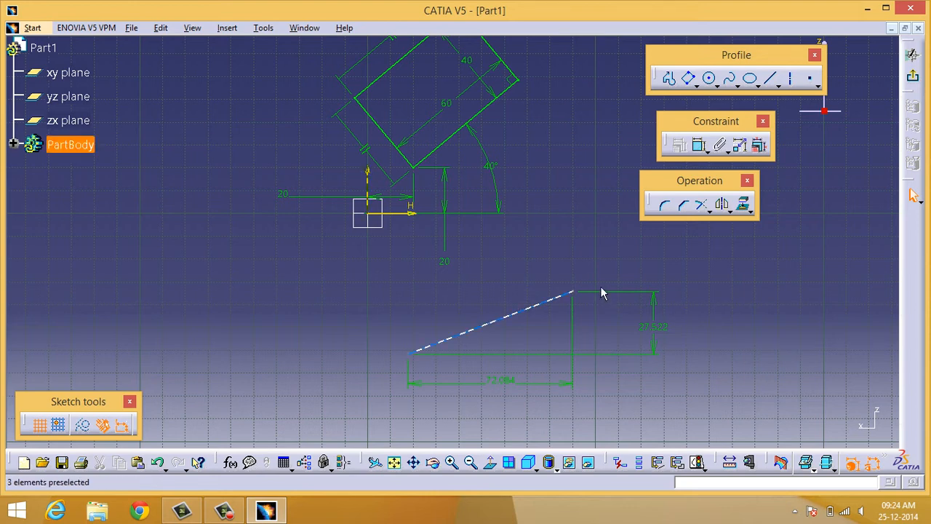
Delete the oriented rectangle, the slanted line and all their constraints from the sketch
middle_click_drag(584, 260, 581, 296)
mouse_move(289, 51)
left_mouse_down()
mouse_move(651, 391)
mouse_move(687, 445)
left_mouse_up()
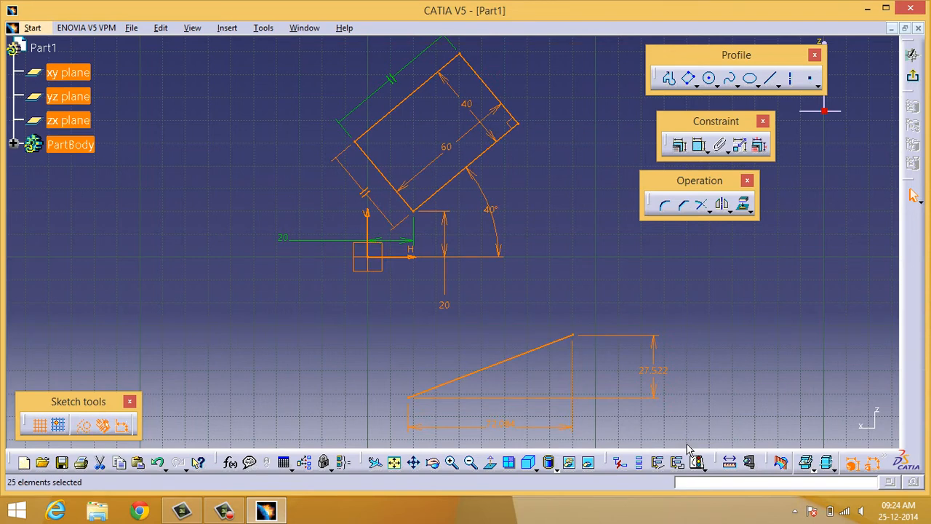
key("Delete")
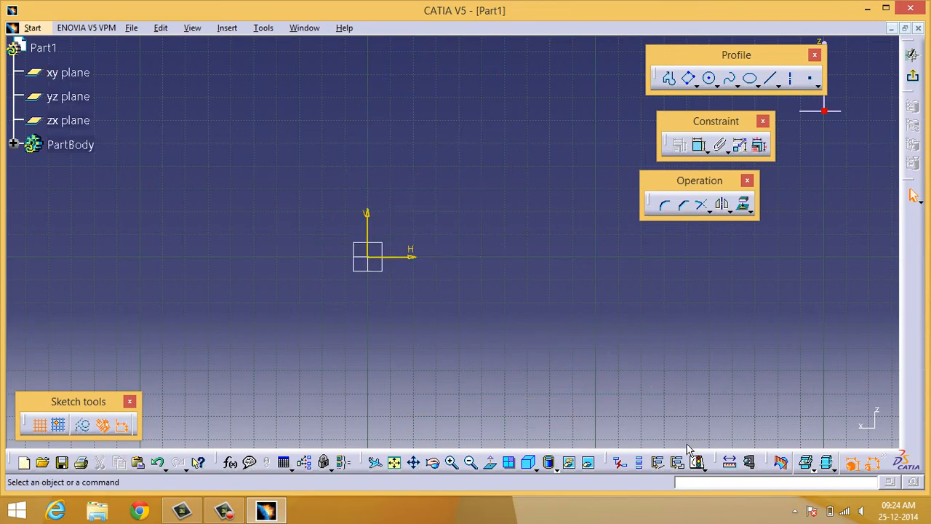
Draw a parallelogram from three corner points above and to the right of the origin, with its long sides sloping upward to the right
left_click(394, 471)
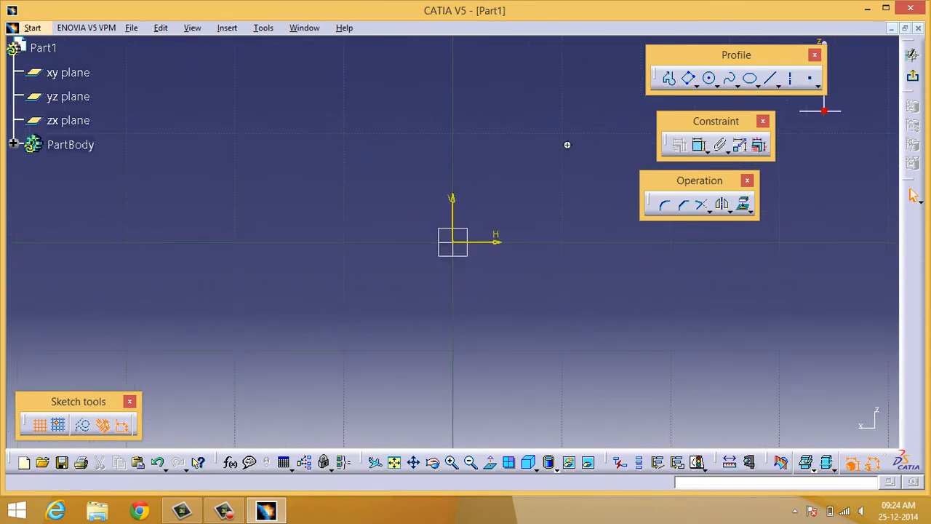
left_click_drag(568, 145, 405, 235)
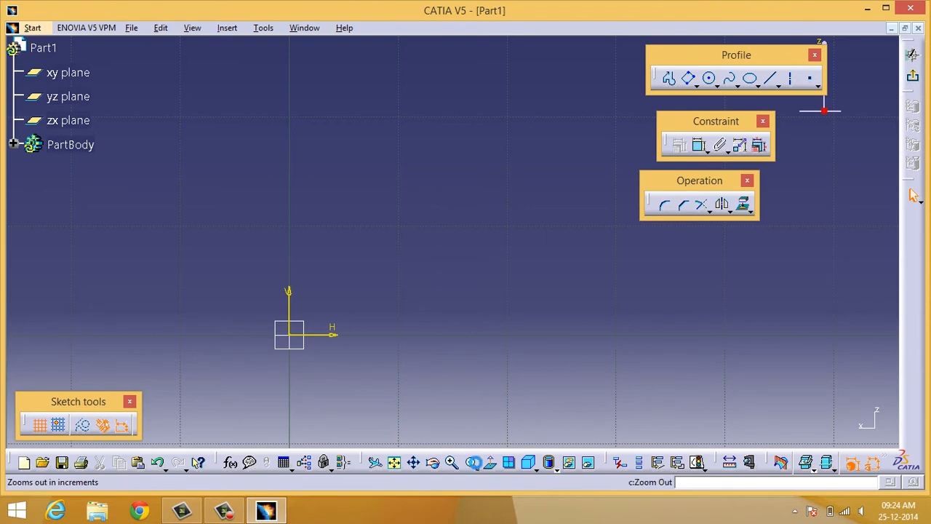
left_click(471, 463)
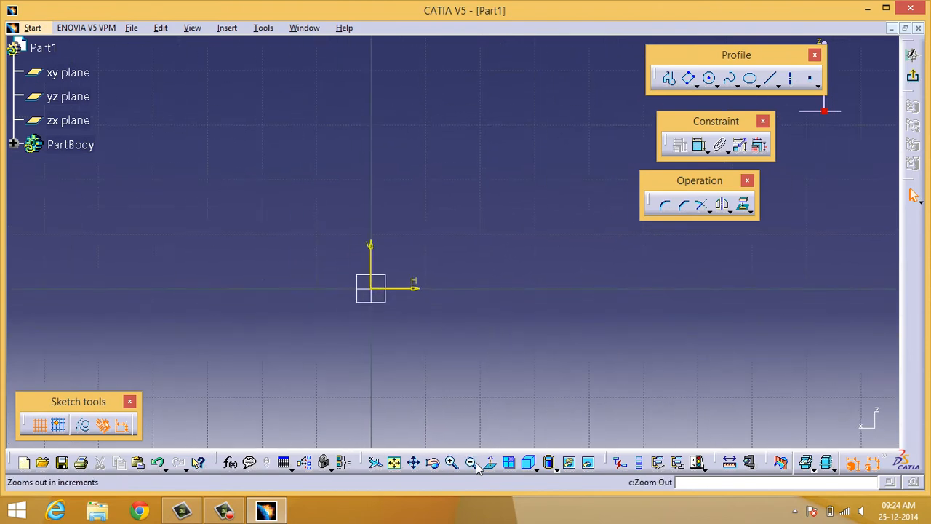
mouse_move(481, 312)
middle_mouse_down()
mouse_move(445, 339)
mouse_move(443, 351)
middle_mouse_up()
middle_click(444, 352)
middle_click_drag(404, 249, 380, 402)
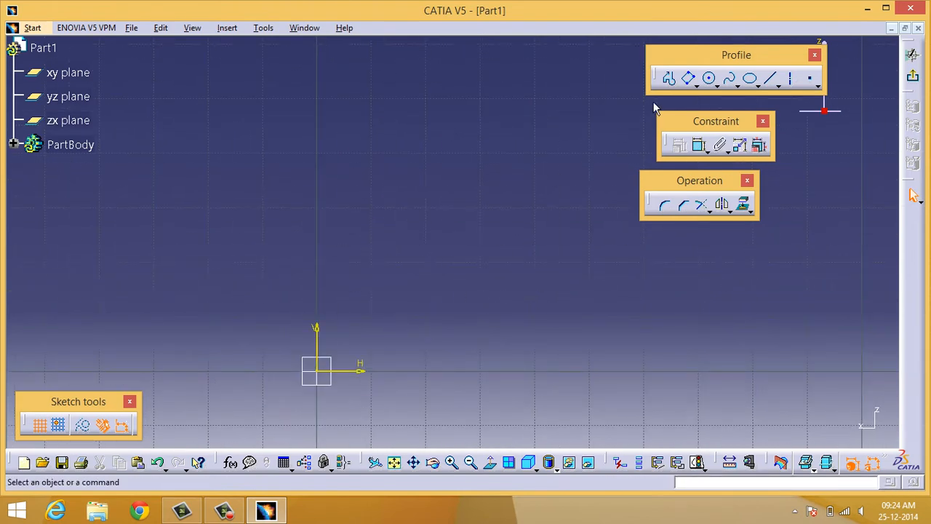
left_click(695, 83)
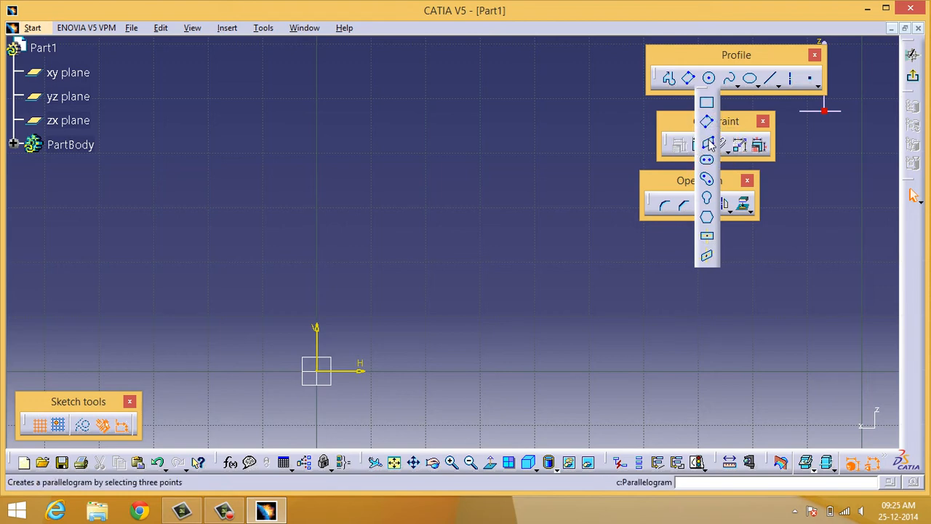
left_click(707, 140)
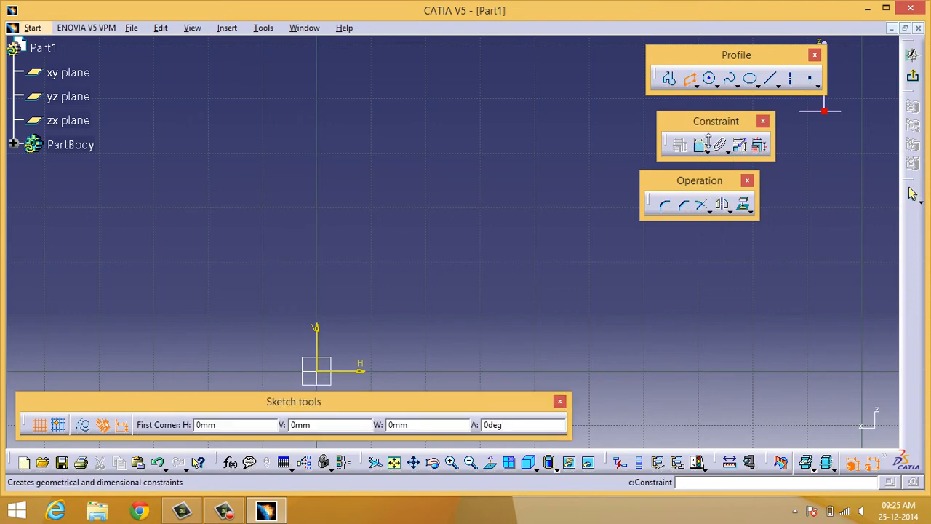
left_click(400, 324)
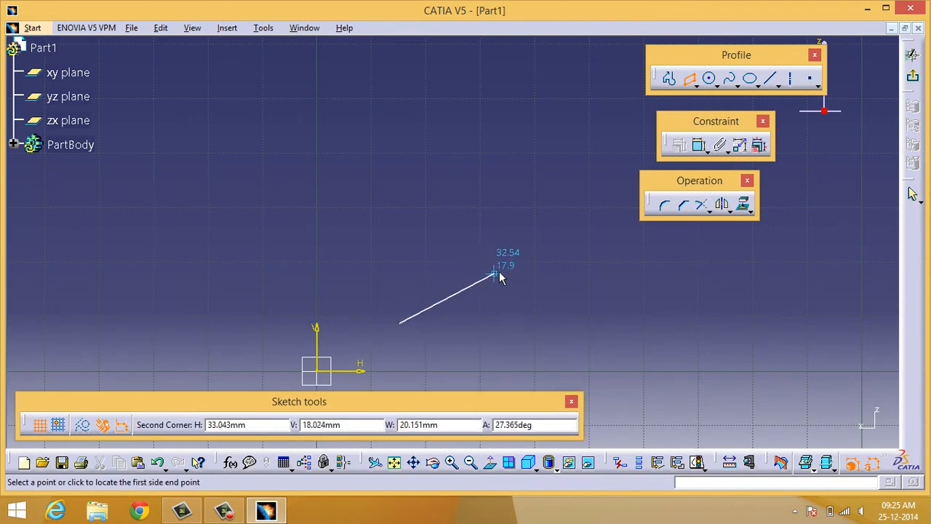
left_click(567, 265)
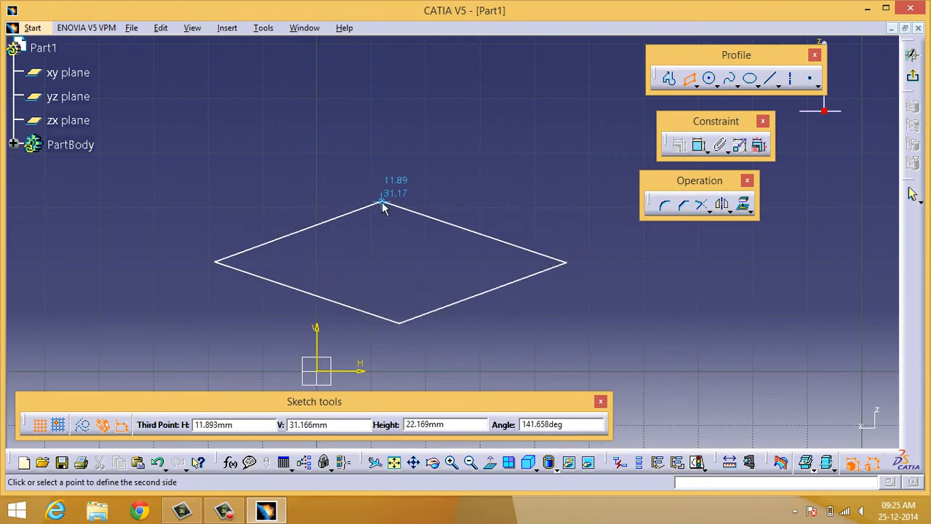
left_click(554, 157)
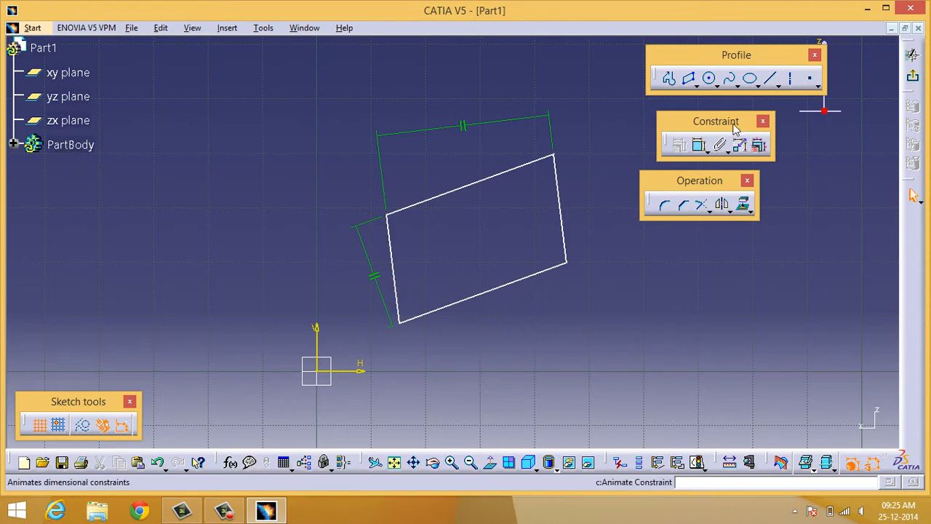
Draw a vertical elongated hole with a radius of about 6.4 mm to the left of the vertical axis, its lower center level with the origin
left_click(698, 85)
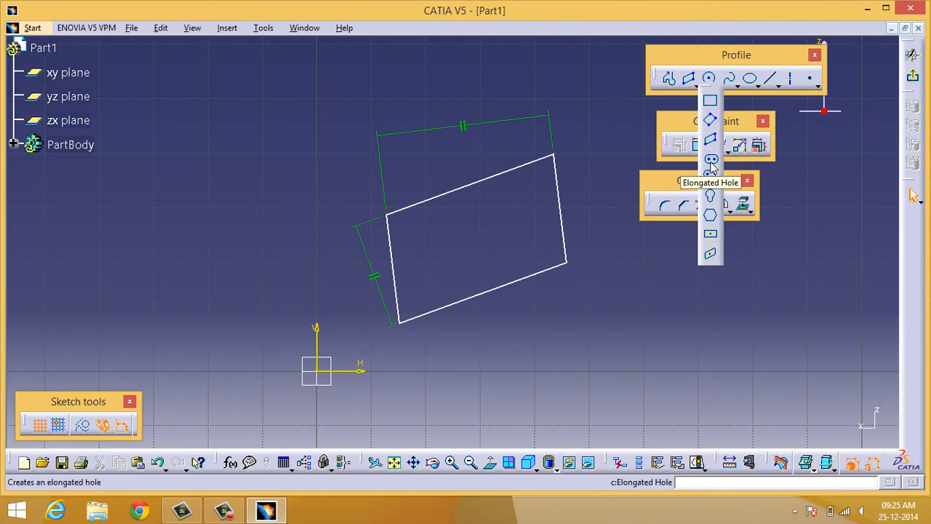
left_click(711, 163)
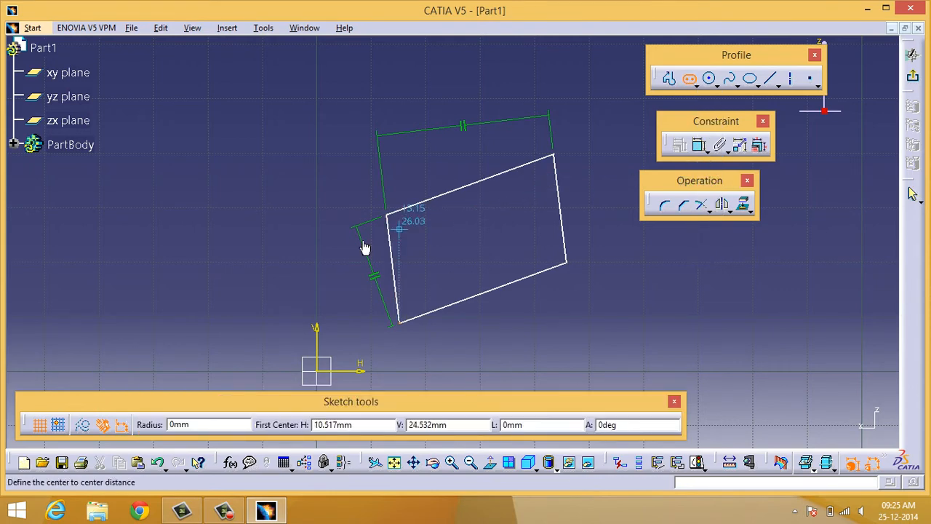
middle_click_drag(437, 204, 455, 199)
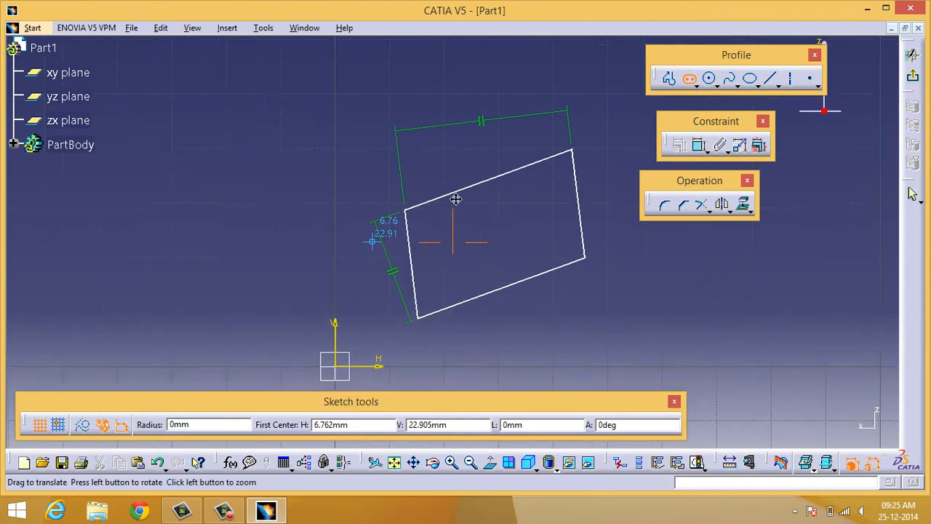
left_click(303, 108)
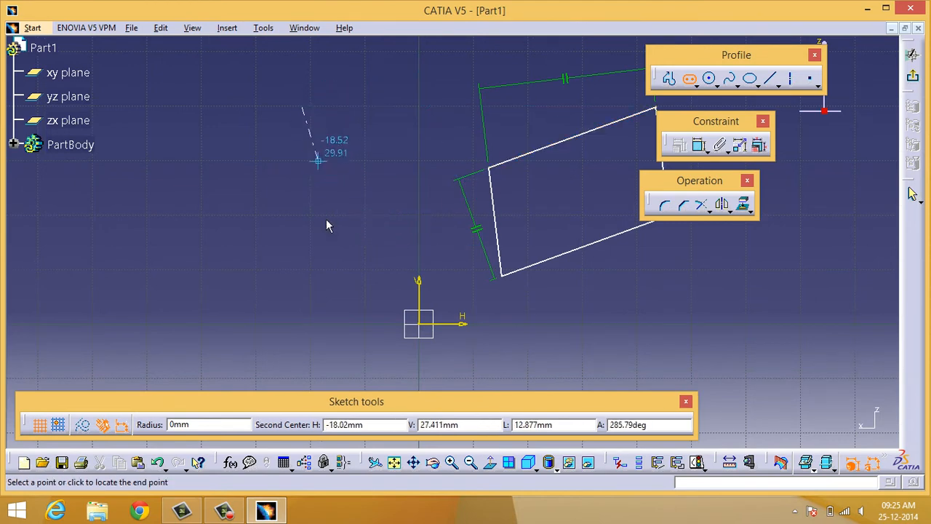
left_click(300, 325)
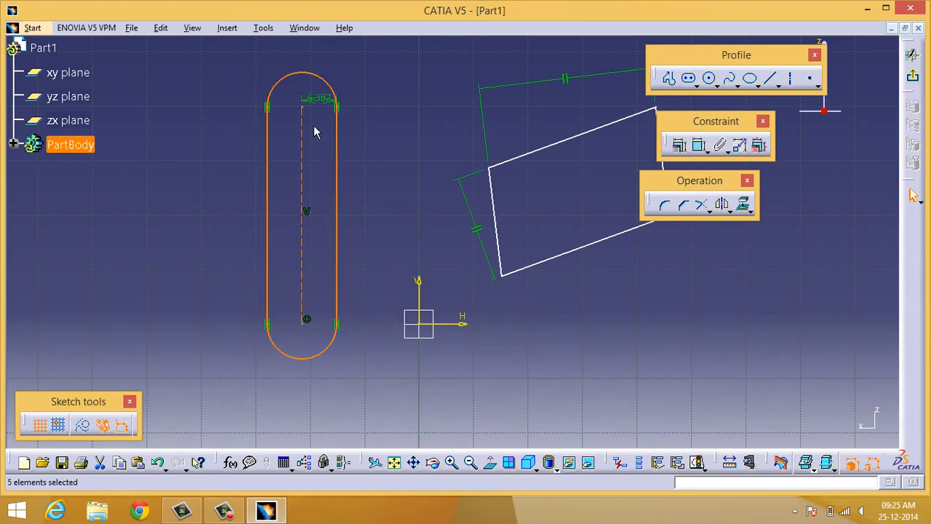
Set the elongated hole's radius to 10 mm and leave nothing selected
double_click(317, 100)
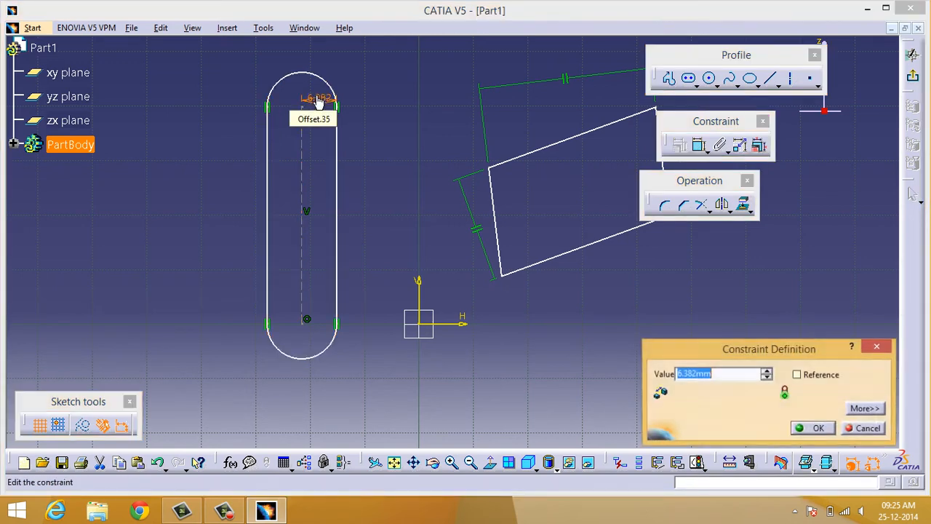
type("10")
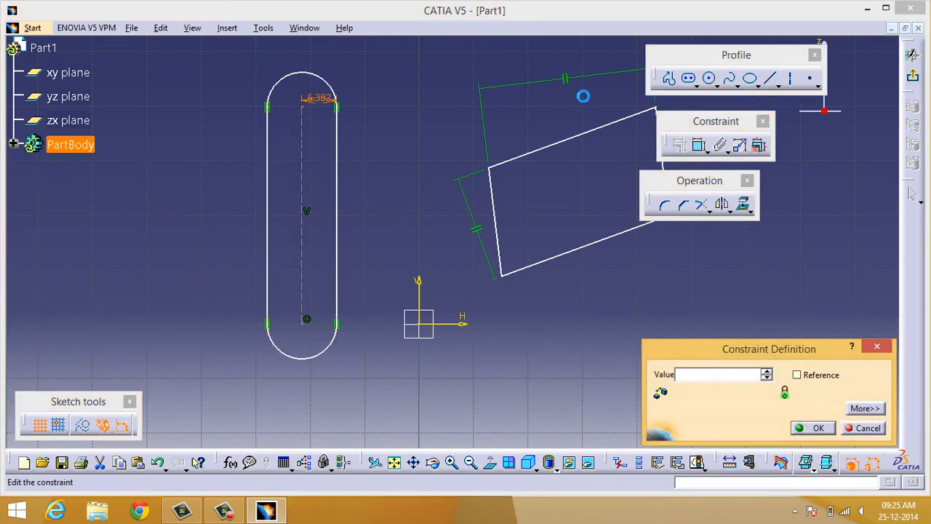
key("Return")
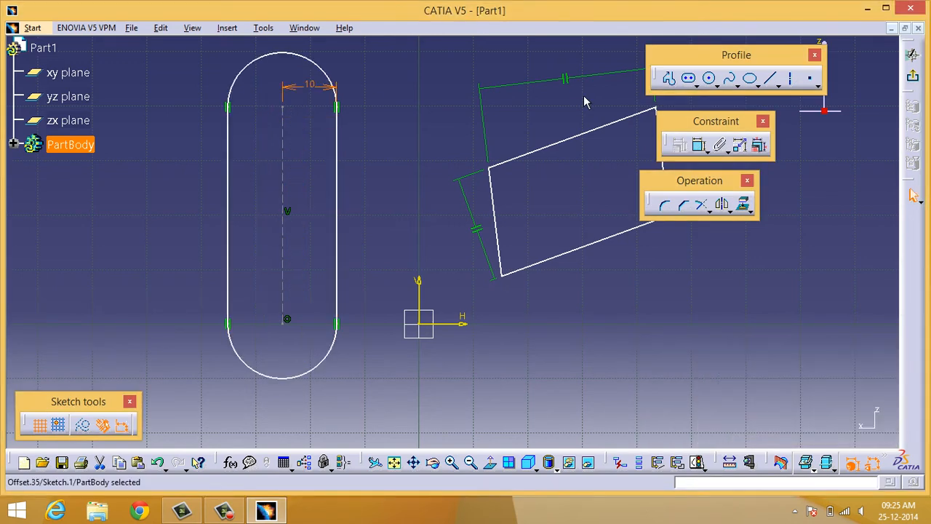
left_click(282, 154)
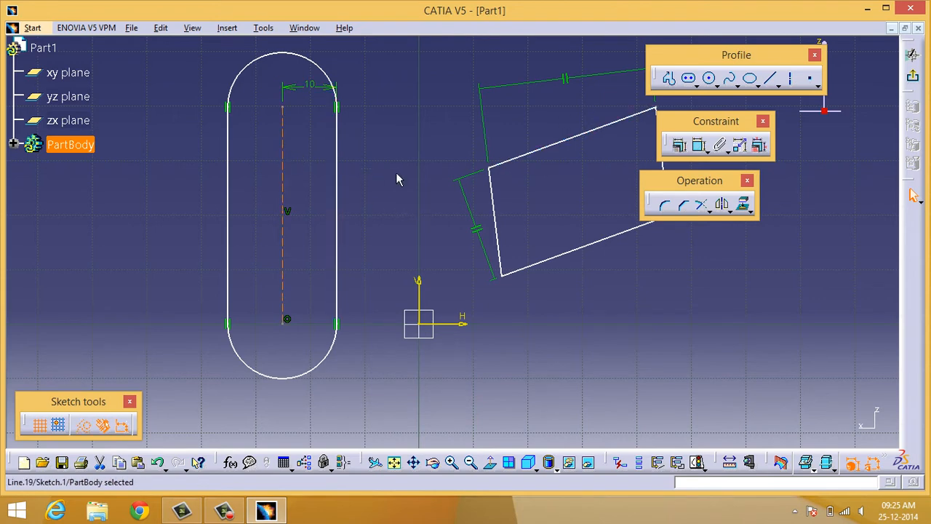
left_click(402, 189)
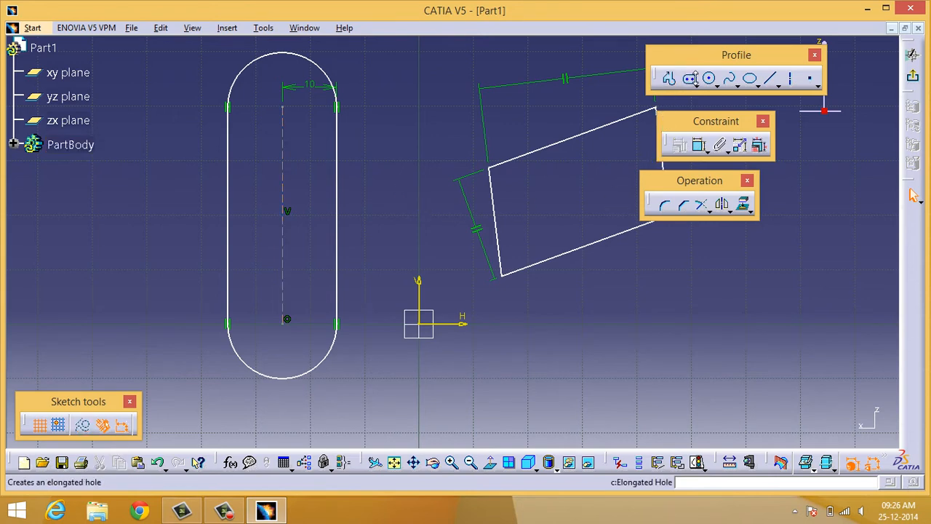
Draw a second, smaller vertical elongated hole with a radius of about 3.6 mm to the left of the existing one
left_click(696, 85)
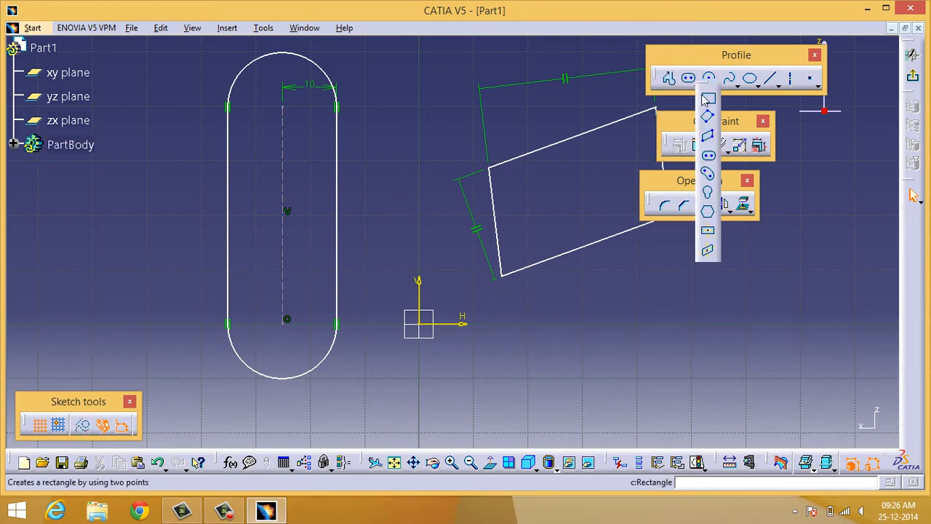
left_click(707, 160)
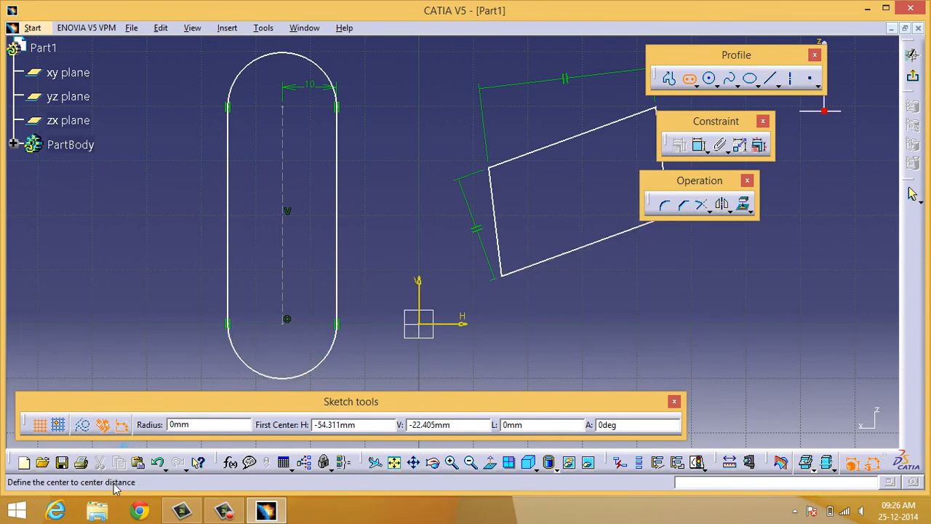
left_click(129, 201)
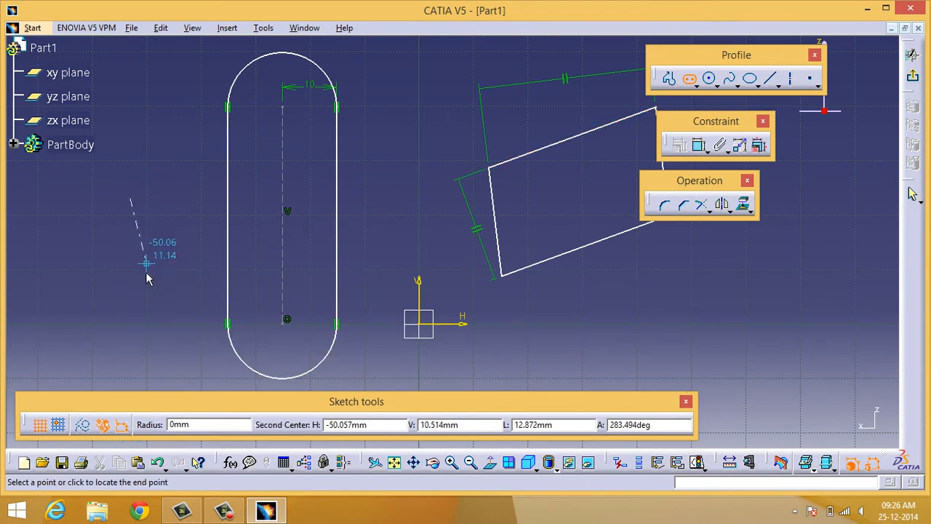
left_click(130, 315)
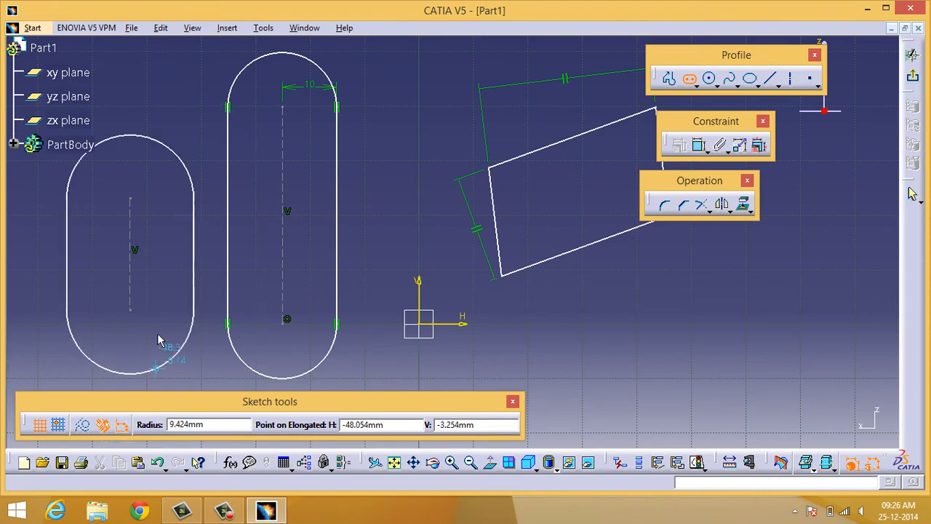
left_click(152, 278)
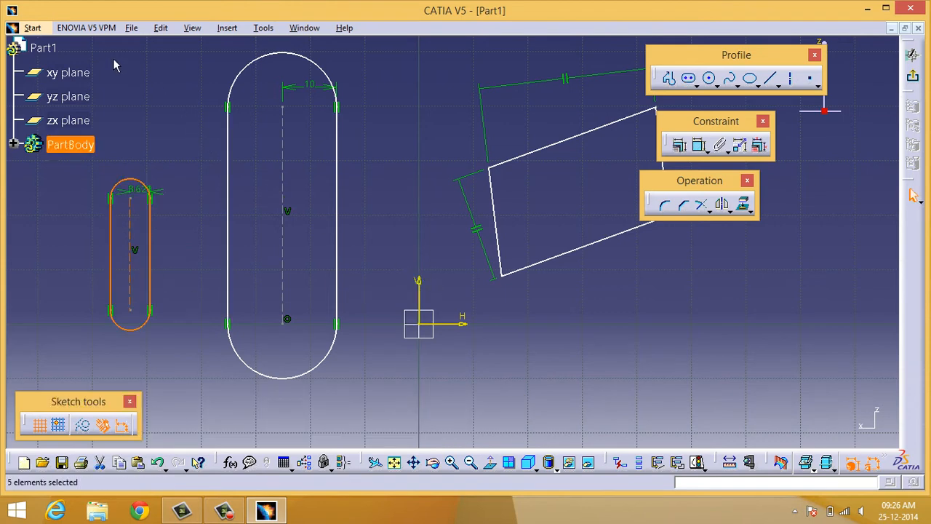
Delete both elongated holes and the parallelogram together with all their constraints from the sketch
key("Delete")
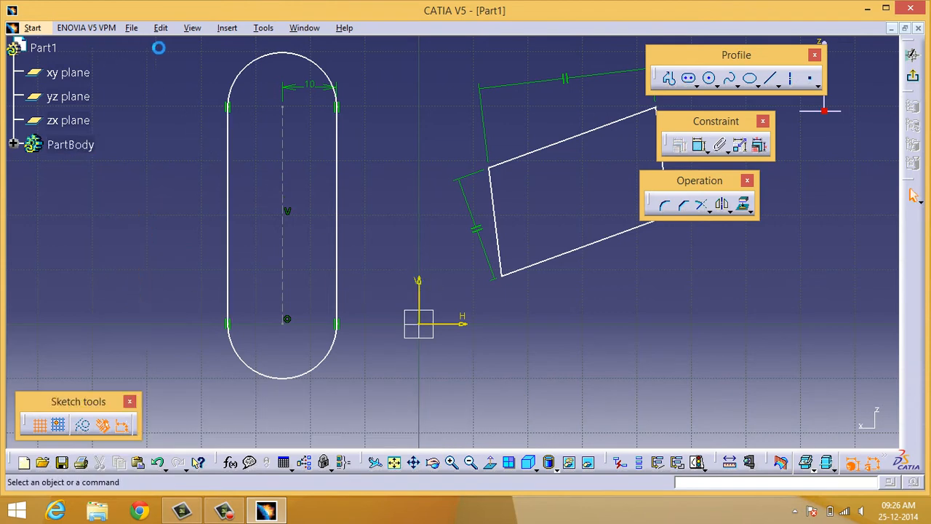
left_click_drag(233, 128, 410, 416)
key("Delete")
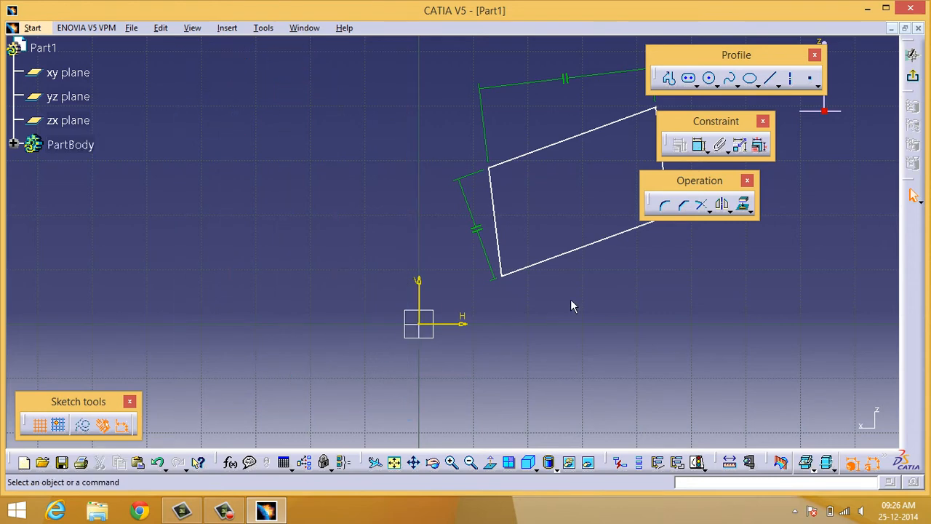
middle_click_drag(571, 291, 474, 332)
left_click_drag(301, 62, 619, 339)
key("Delete")
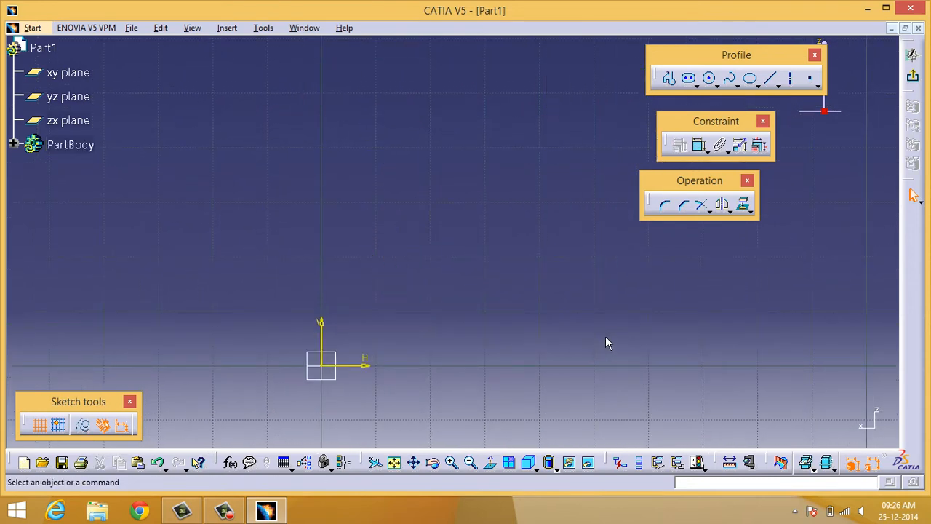
Draw a cylindrical elongated hole arching above and to the right of the origin, with an arc radius of about 27 mm and a hole radius of about 4 mm
left_click(697, 85)
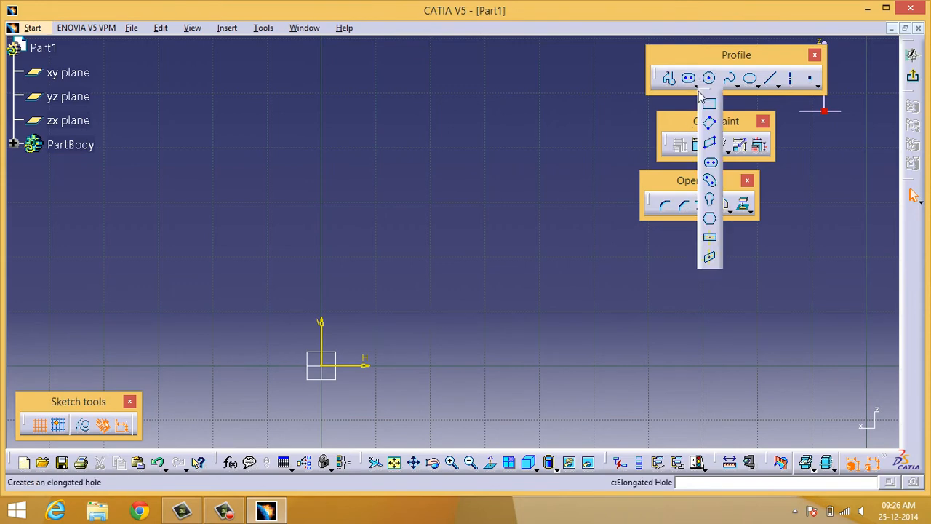
left_click(711, 183)
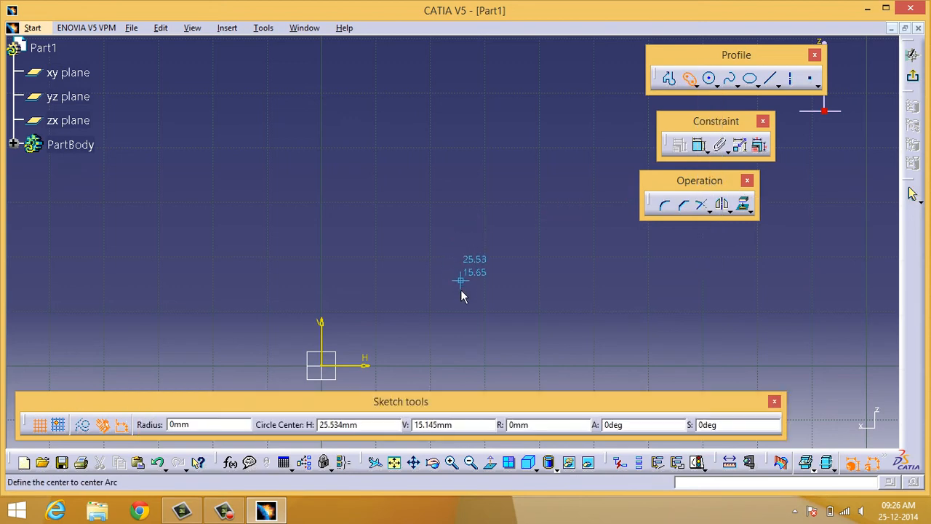
left_click(459, 309)
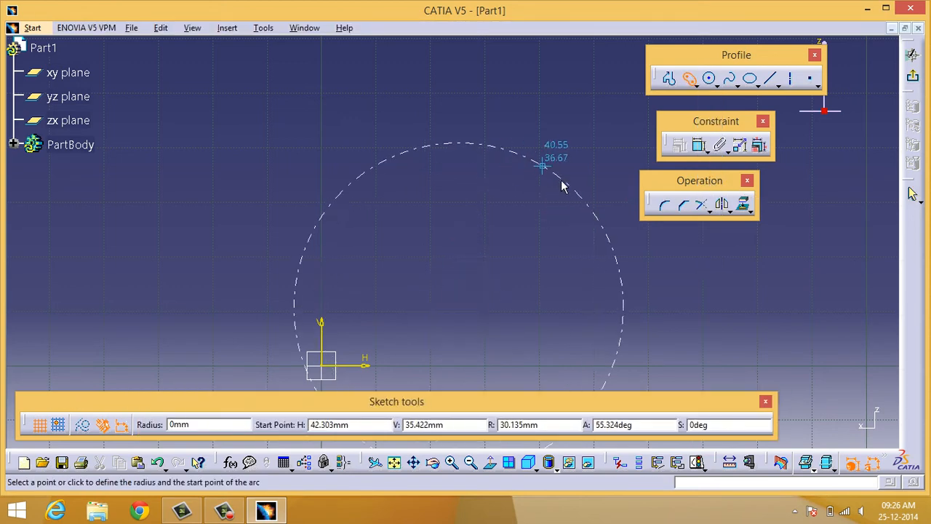
left_click(587, 231)
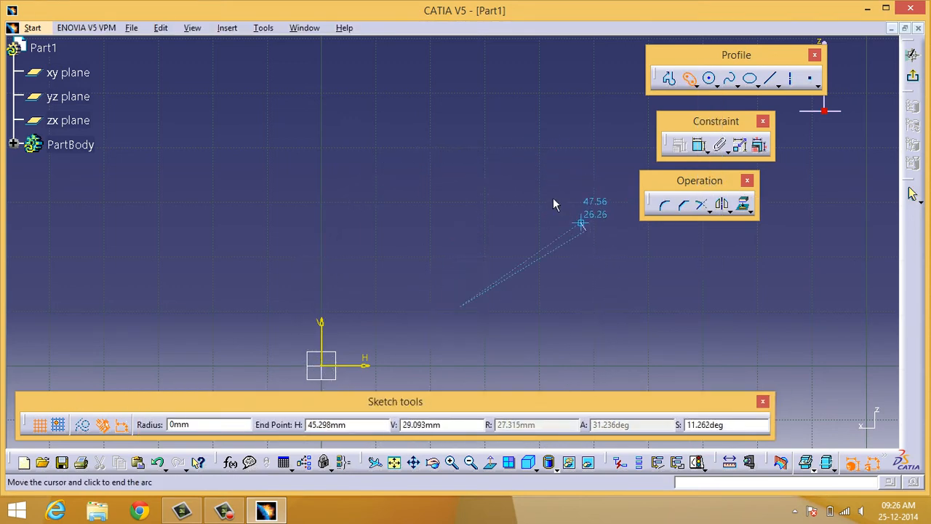
left_click(354, 227)
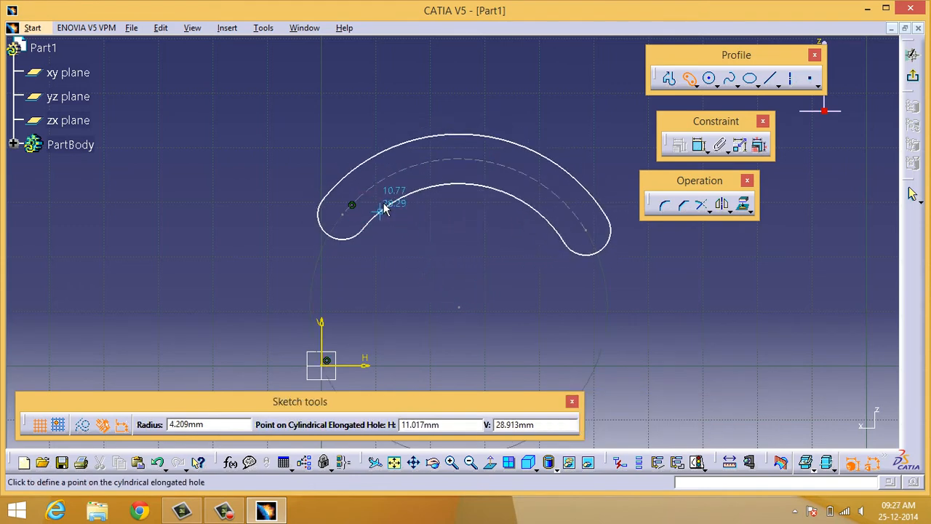
left_click(385, 201)
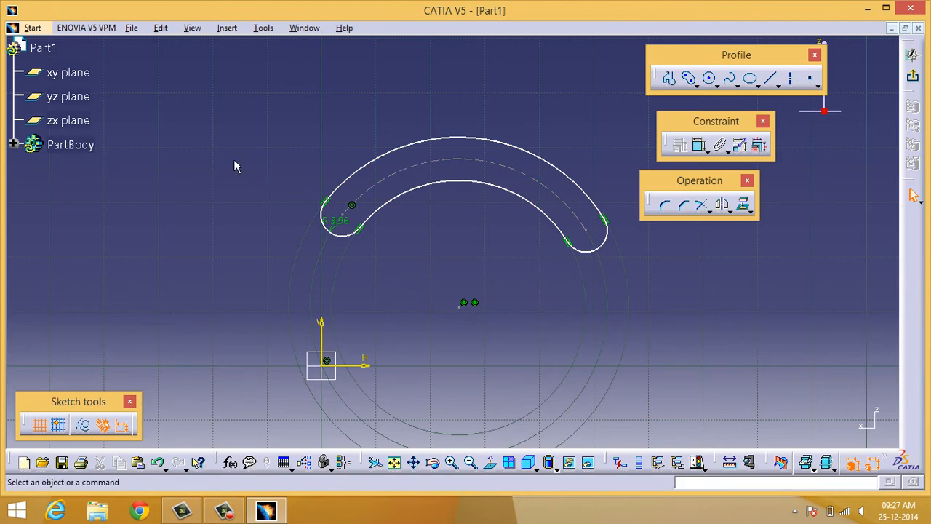
Delete the cylindrical elongated hole and all its constraints from the sketch
left_click_drag(241, 92, 672, 444)
key("Delete")
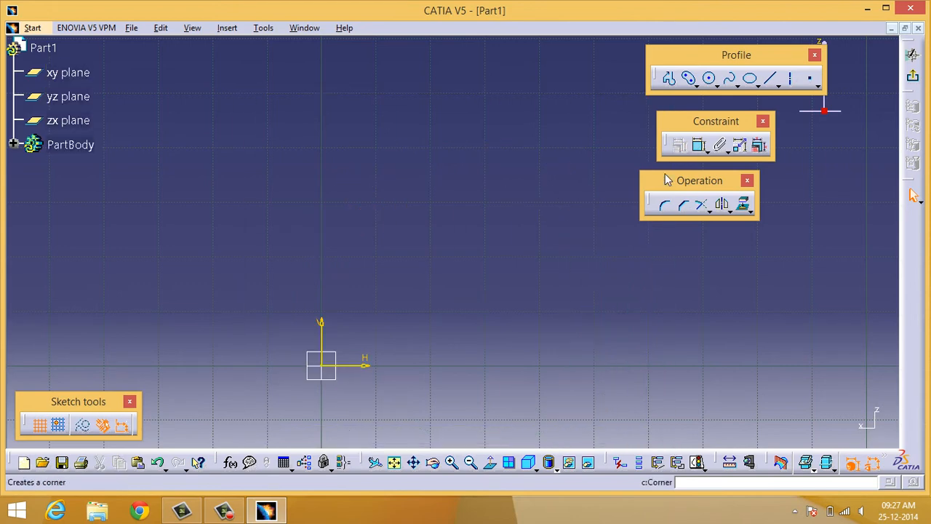
Draw an upright keyhole profile above and to the right of the origin, its small center about 16.8 mm below the large one
left_click(698, 88)
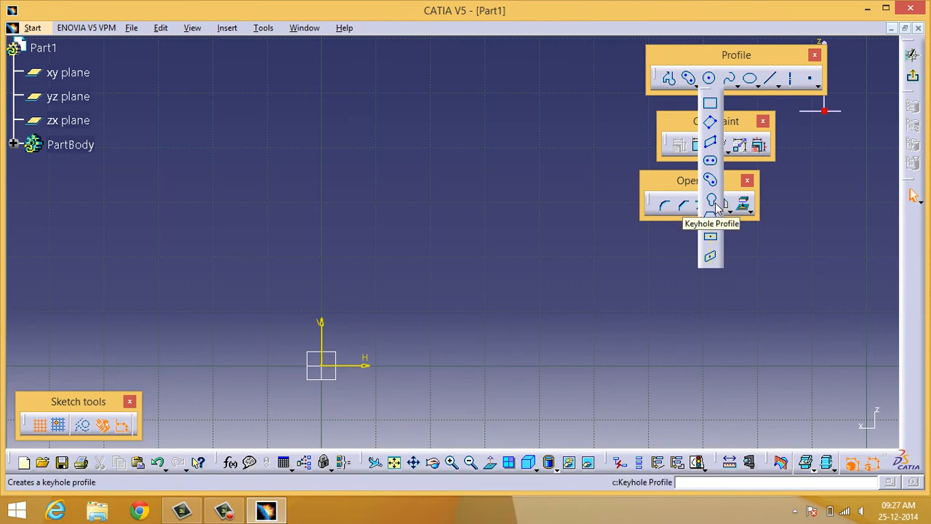
left_click(715, 202)
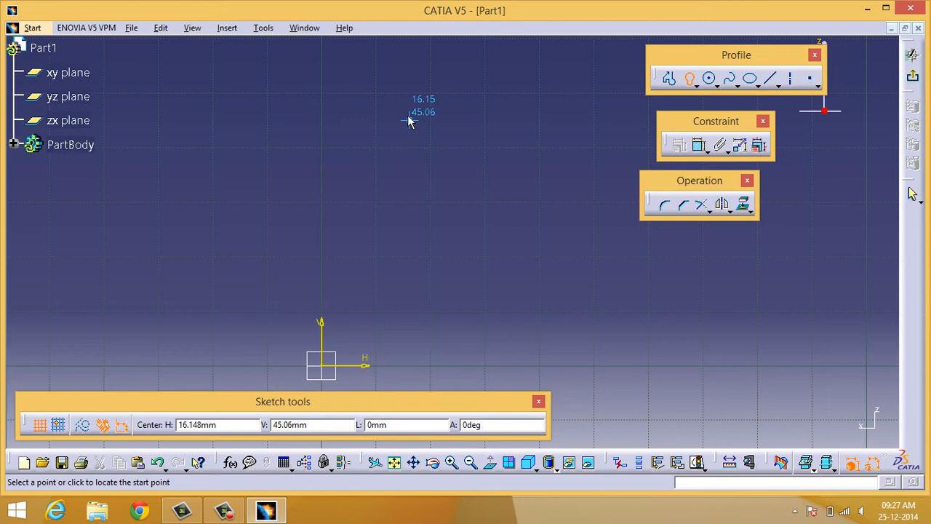
left_click(408, 121)
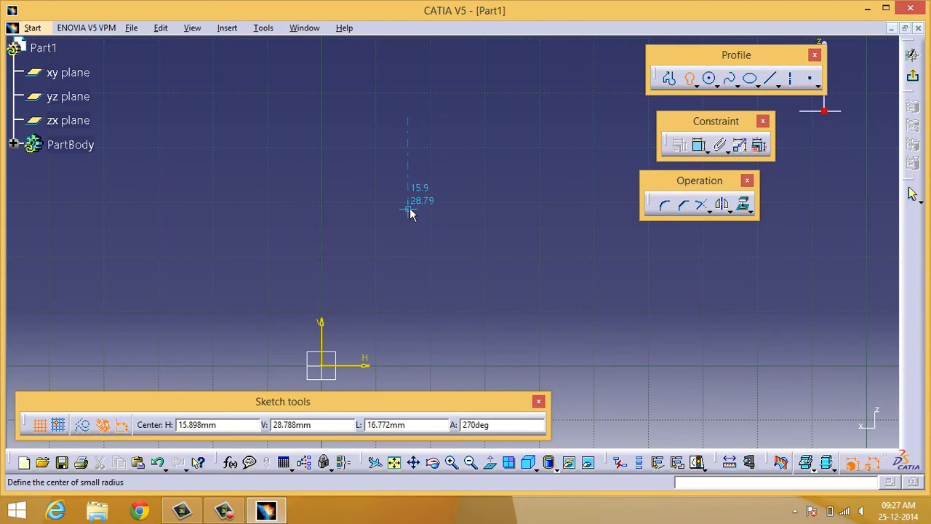
left_click(410, 208)
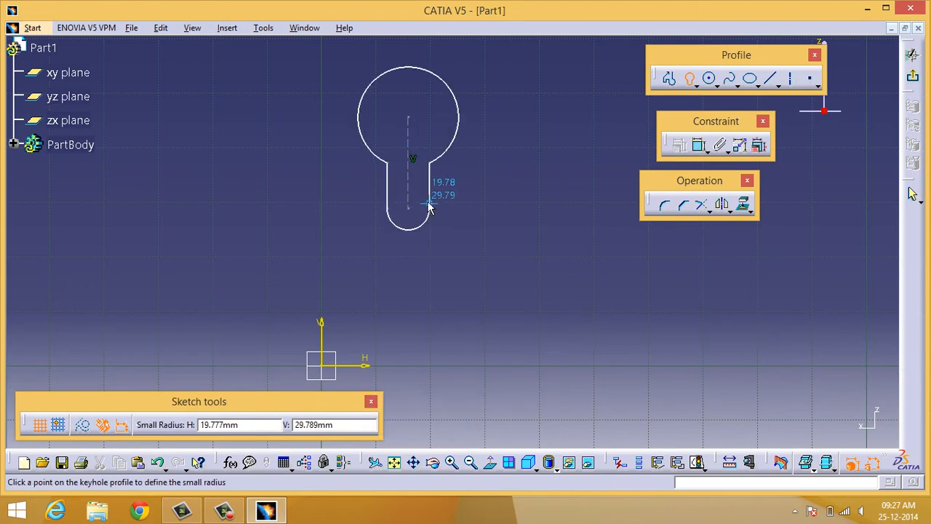
left_click(425, 203)
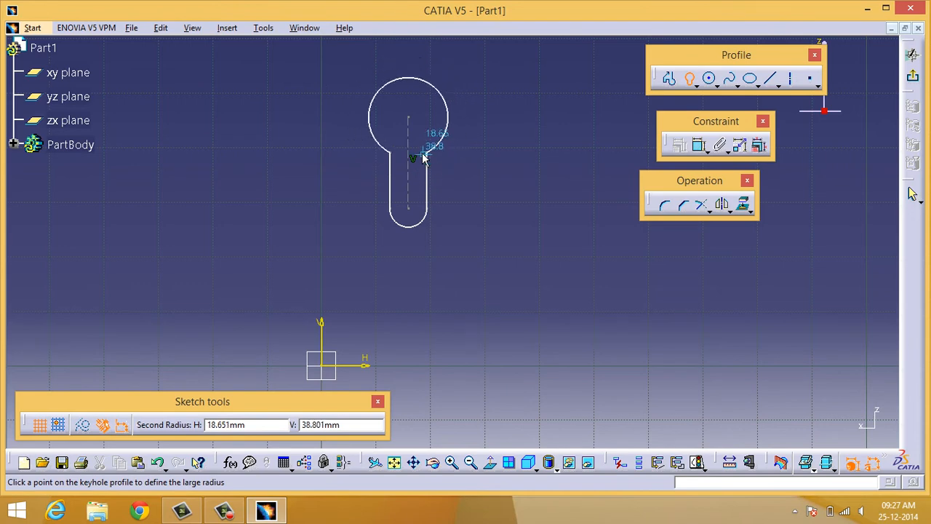
left_click(426, 158)
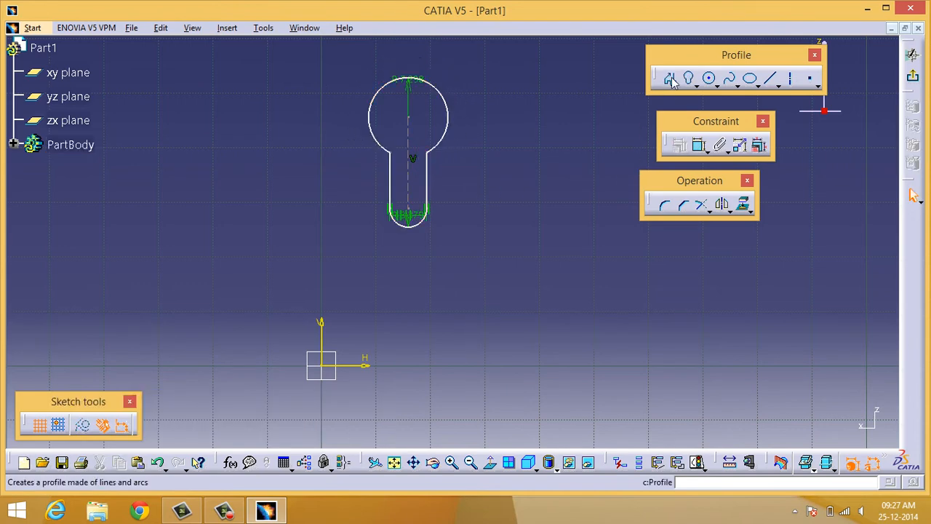
Draw a hexagon to the right of the keyhole, centered at about H 51 mm, V 20 mm, with horizontal top and bottom sides
left_click(695, 87)
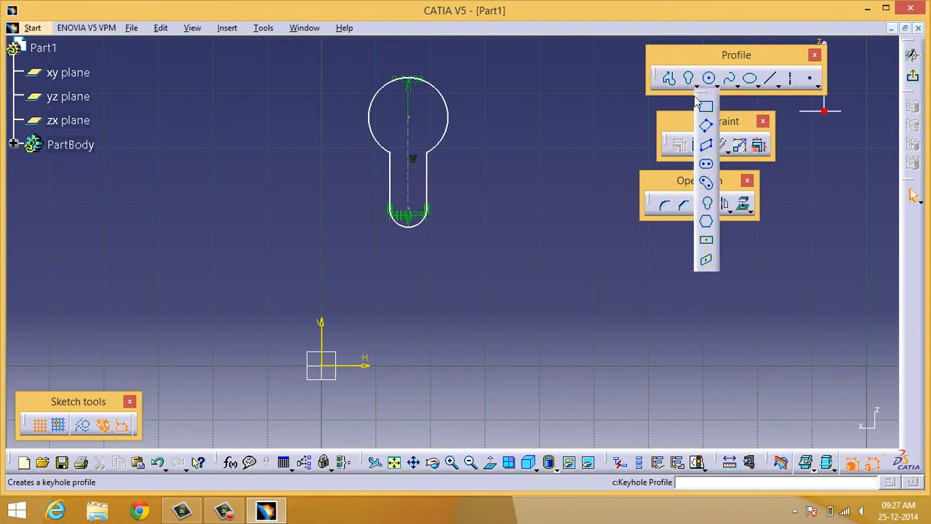
left_click(708, 224)
middle_click_drag(505, 286, 412, 308)
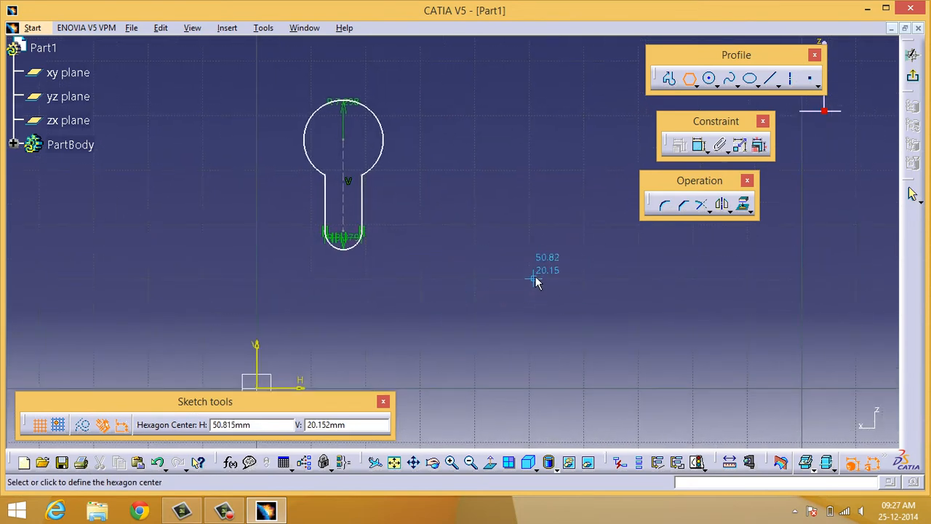
left_click(534, 277)
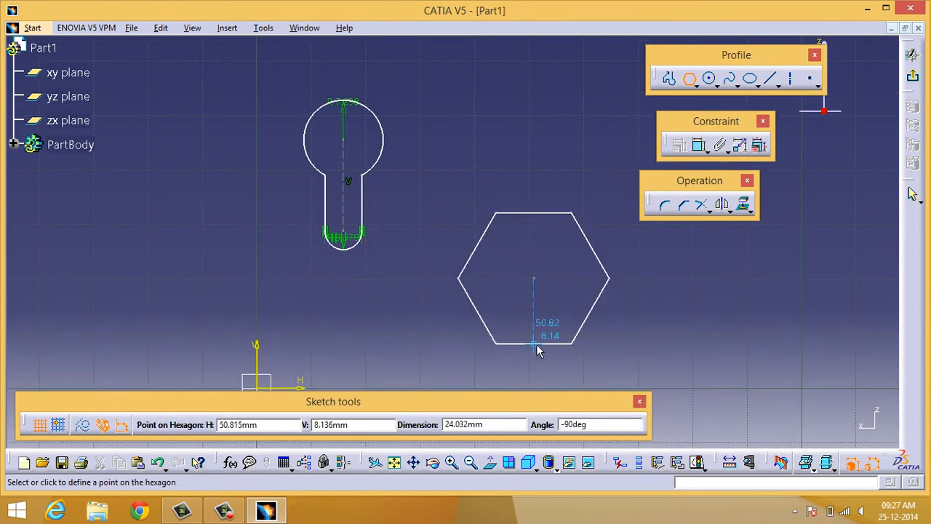
left_click(534, 346)
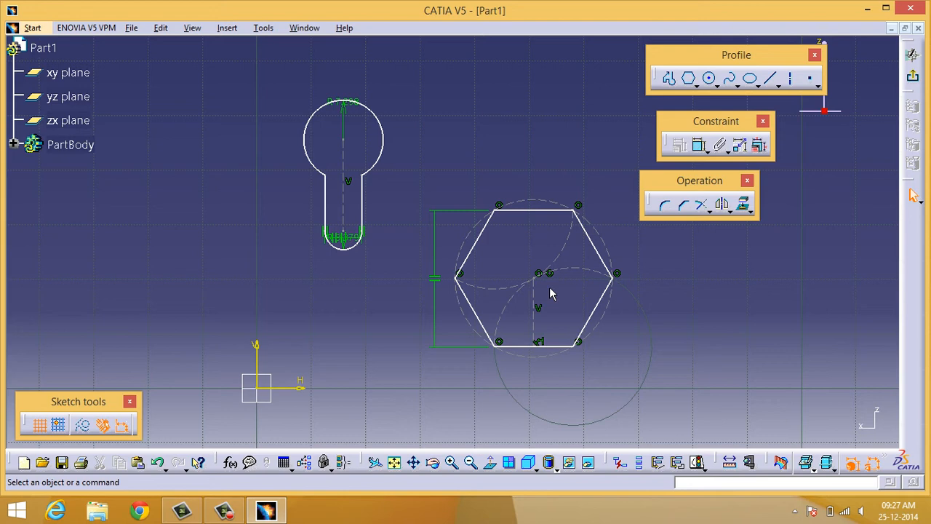
Draw a centered rectangle about 16 mm wide and 29 mm high above and to the right of the hexagon, leaving nothing selected
left_click(697, 86)
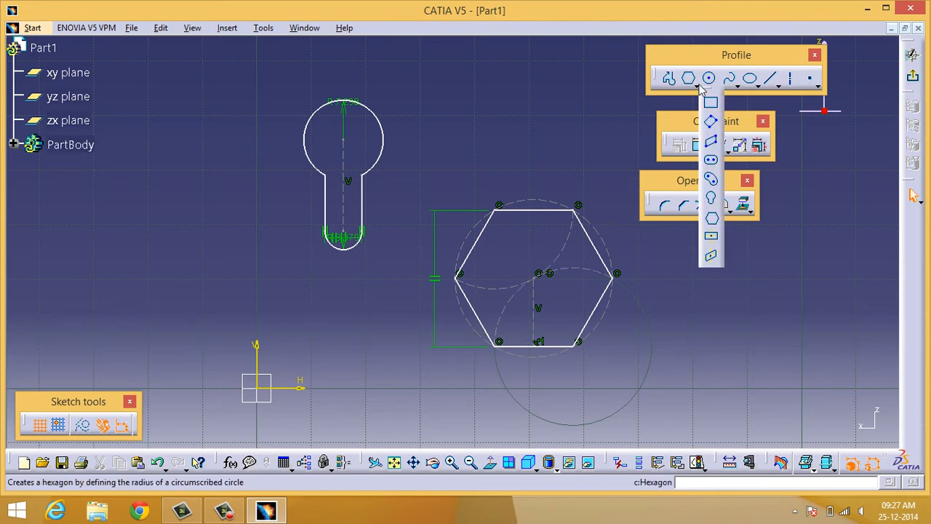
left_click(711, 239)
middle_click_drag(606, 313, 486, 365)
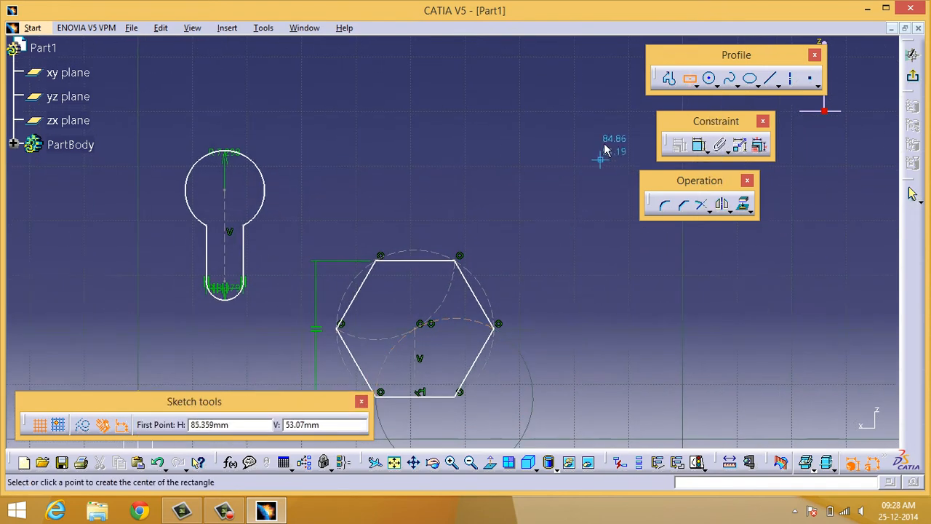
left_click(554, 204)
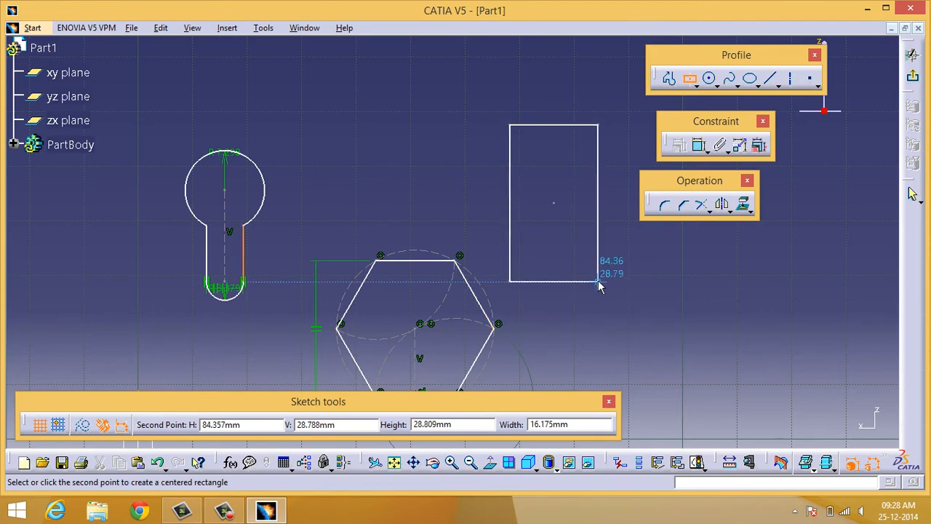
left_click(598, 281)
left_click(732, 313)
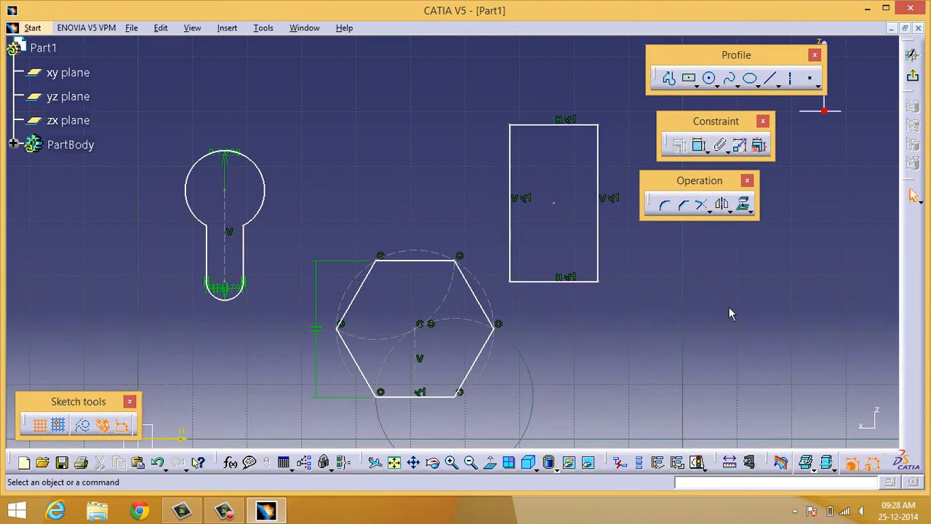
Draw a large centered parallelogram around the shapes, using the rectangle's bottom edge and the hexagon's upper-left edge as its reference lines
left_click(696, 86)
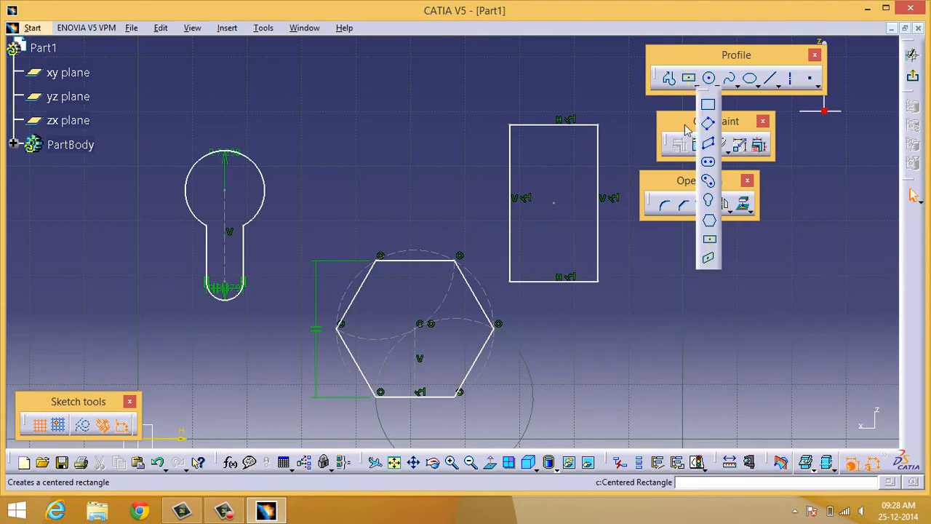
left_click(711, 259)
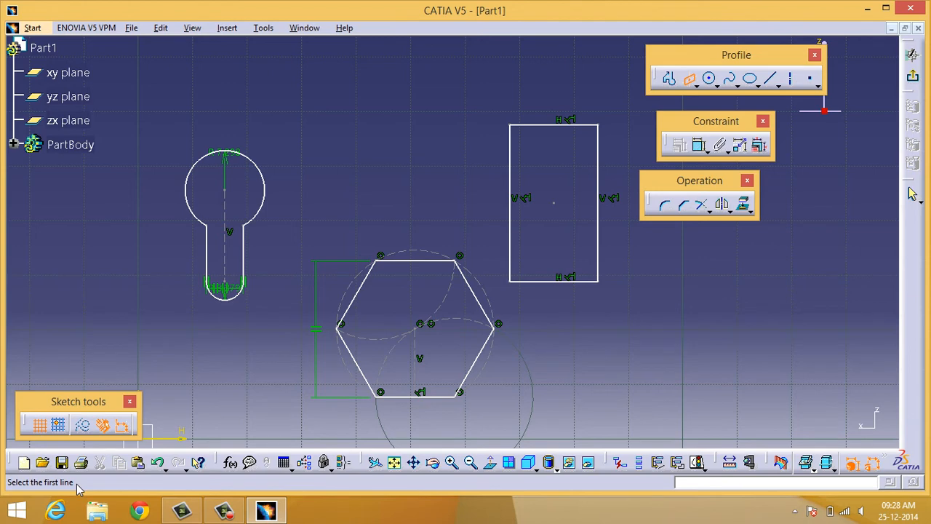
left_click(547, 283)
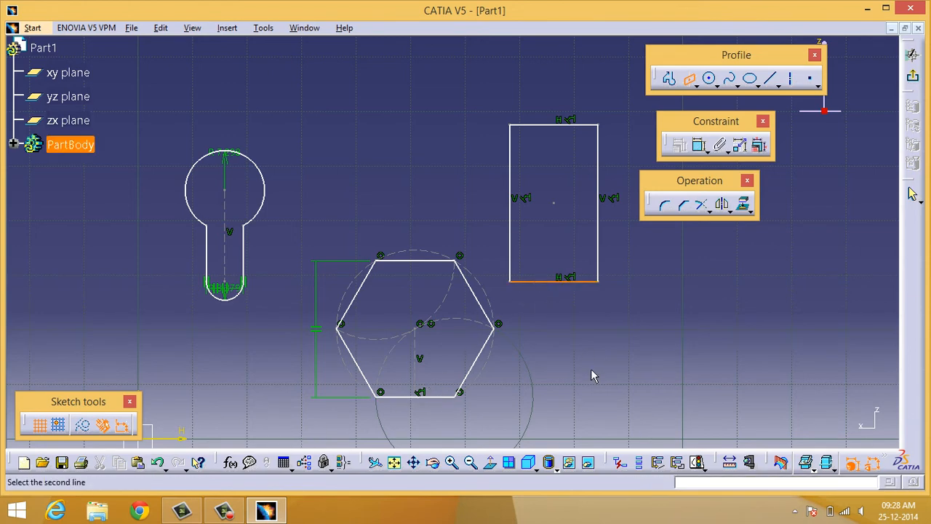
left_click(368, 293)
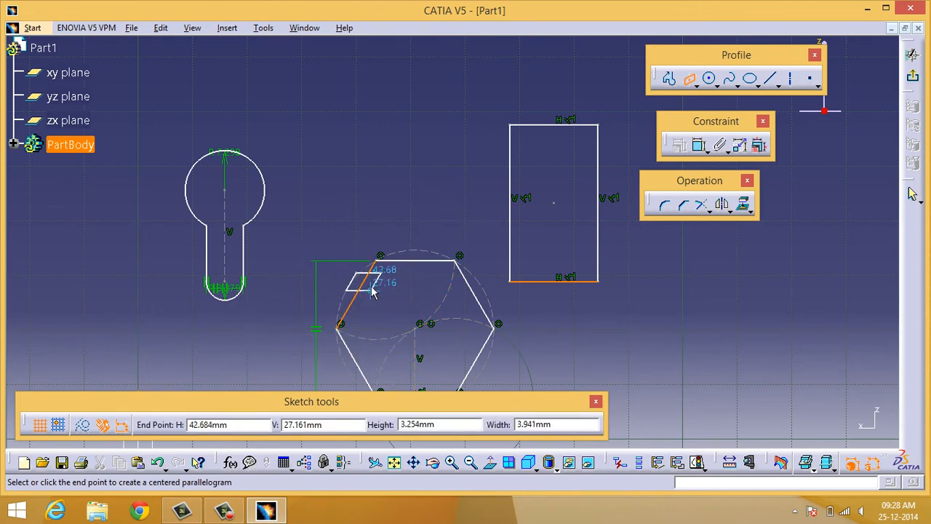
middle_click_drag(411, 331, 428, 233)
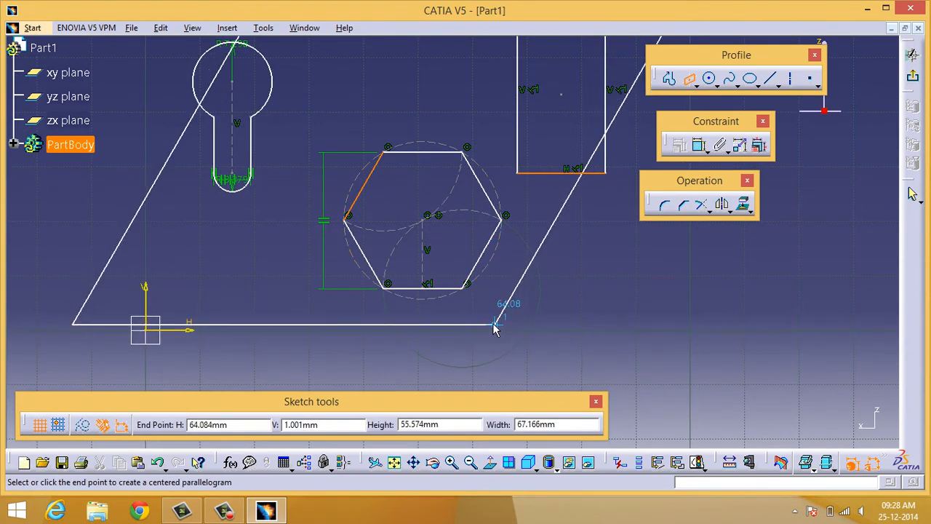
left_click(596, 341)
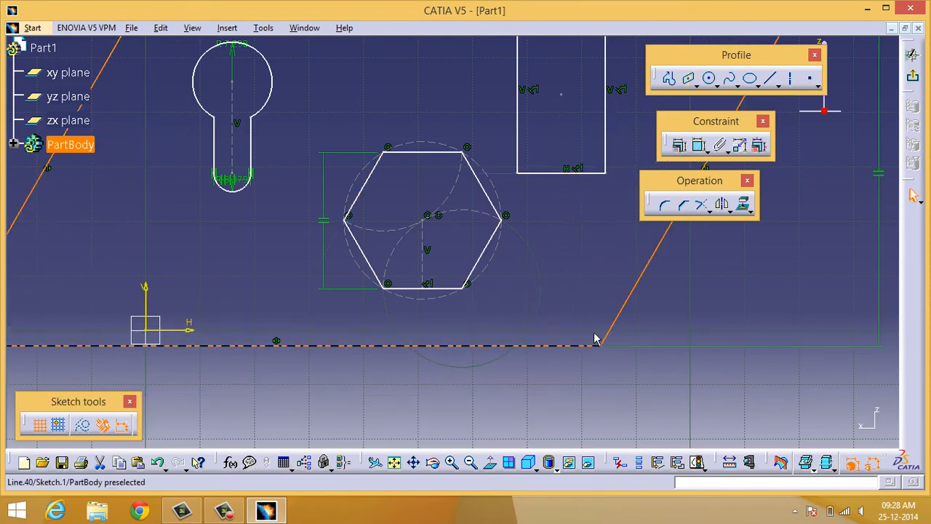
Compare the centered parallelogram's sides with its reference lines, the rectangle's bottom edge and the hexagon's upper-left edge
mouse_move(572, 291)
middle_mouse_down()
mouse_move(563, 302)
mouse_move(569, 352)
middle_mouse_up()
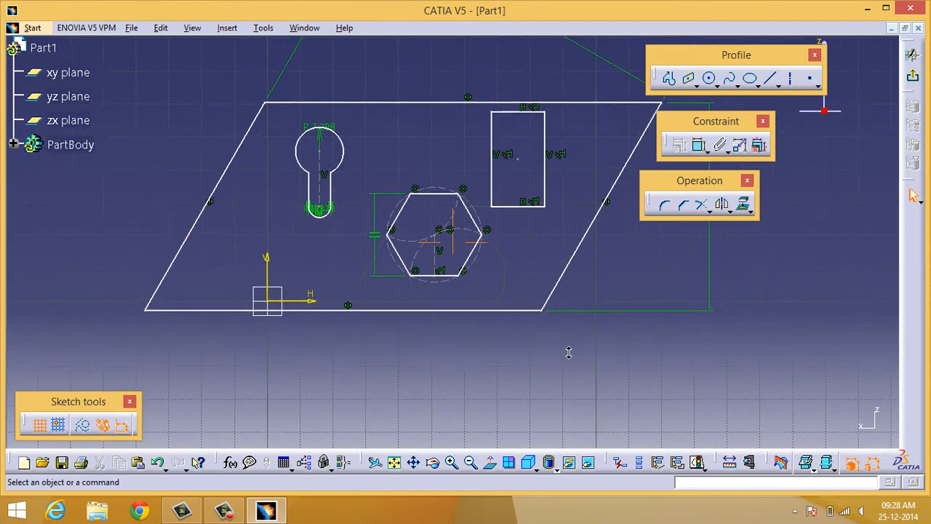
middle_click_drag(490, 281, 500, 264)
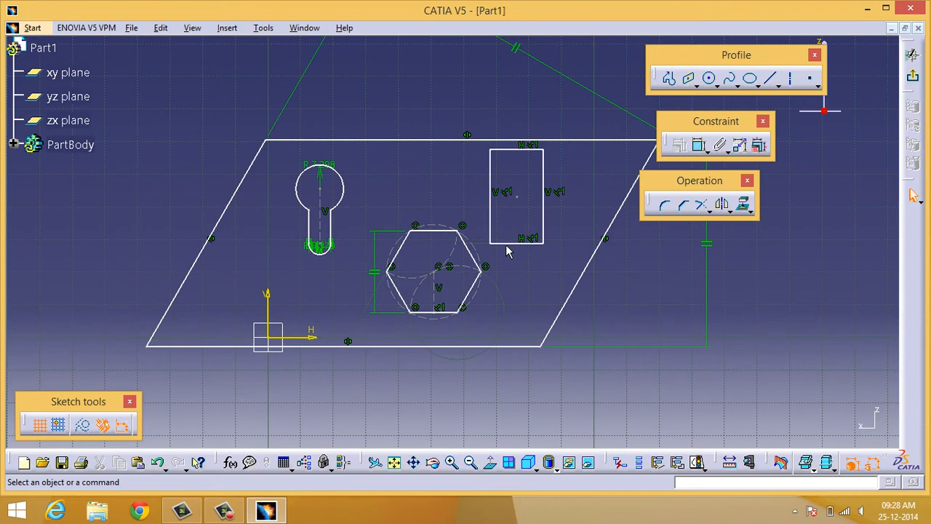
left_click(515, 243)
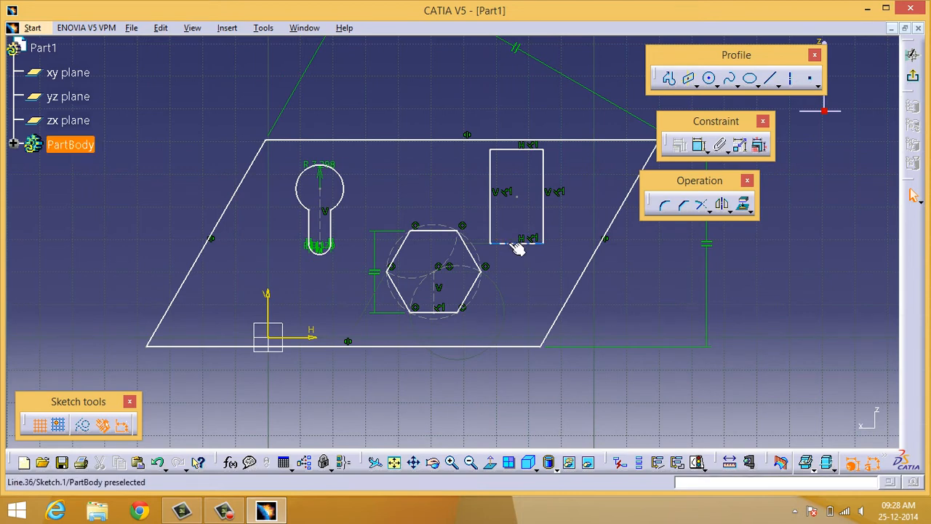
left_click(409, 246, "ctrl")
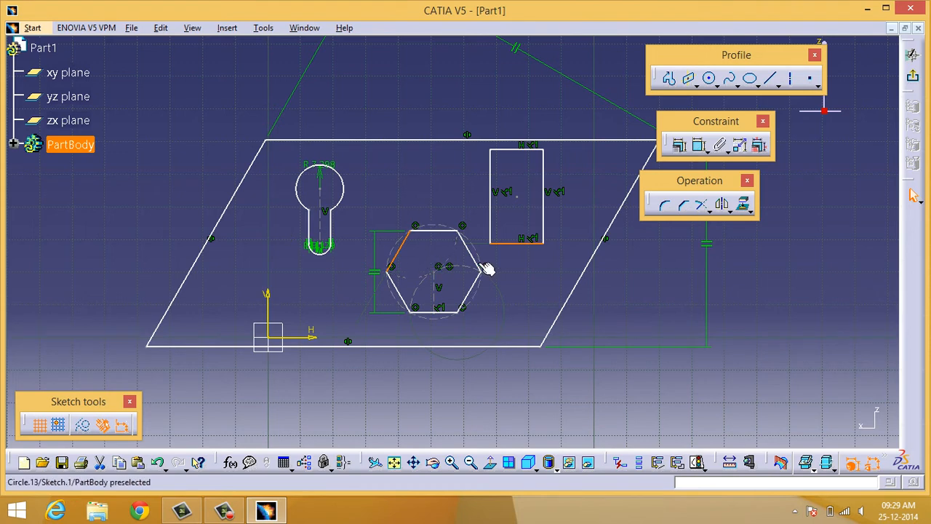
left_click(589, 263)
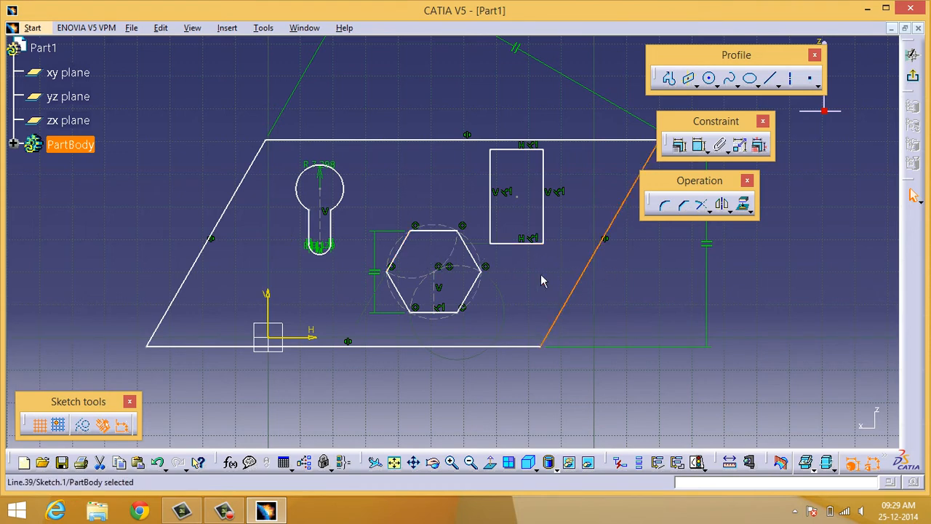
left_click(401, 250)
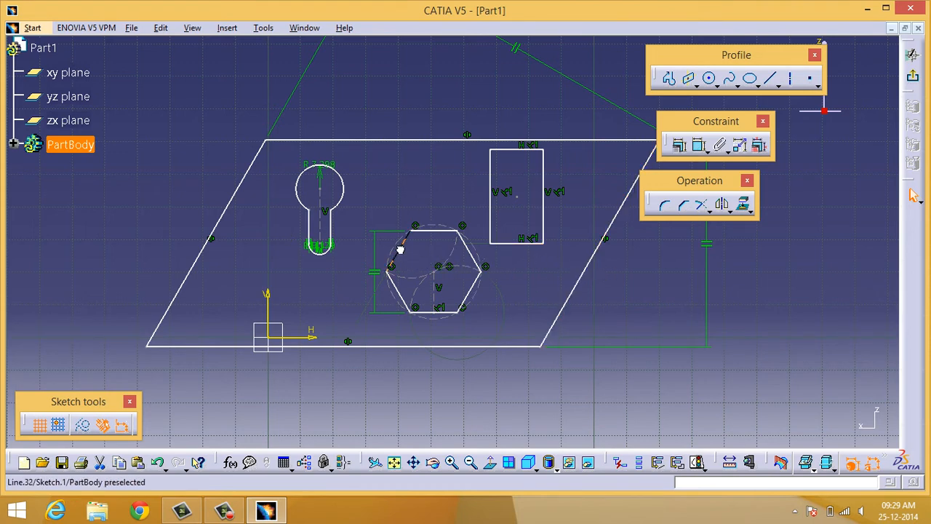
left_click(453, 141)
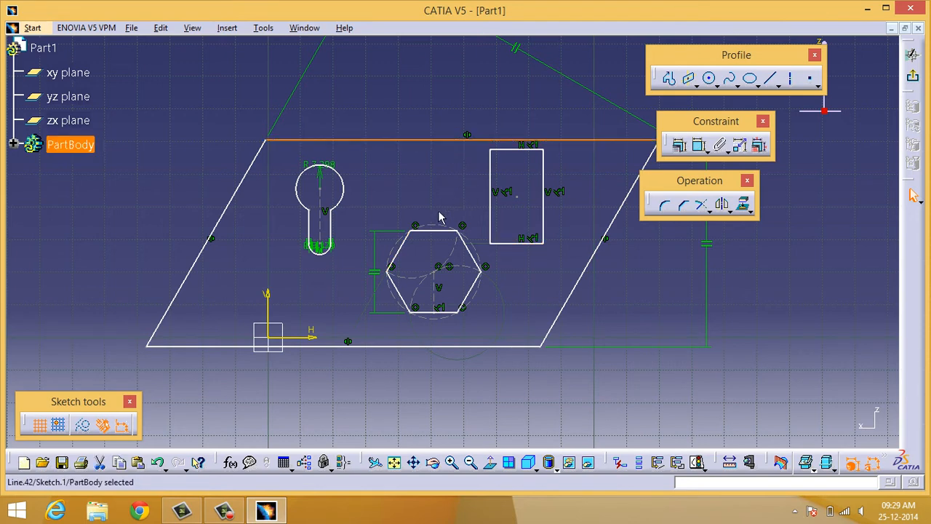
Delete the keyhole, hexagon, centered rectangle and centered parallelogram from the sketch
left_click(127, 93)
mouse_move(121, 87)
left_mouse_down()
mouse_move(436, 283)
mouse_move(736, 372)
left_mouse_up()
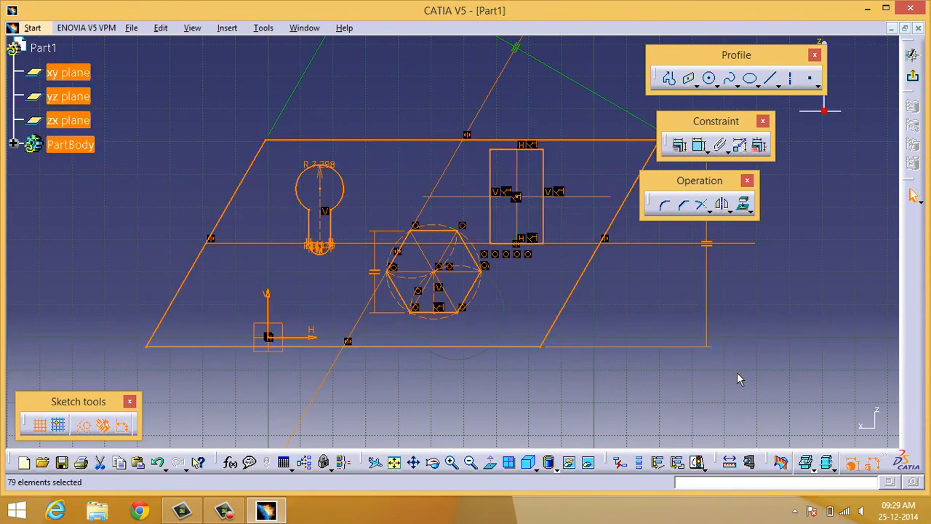
key("Delete")
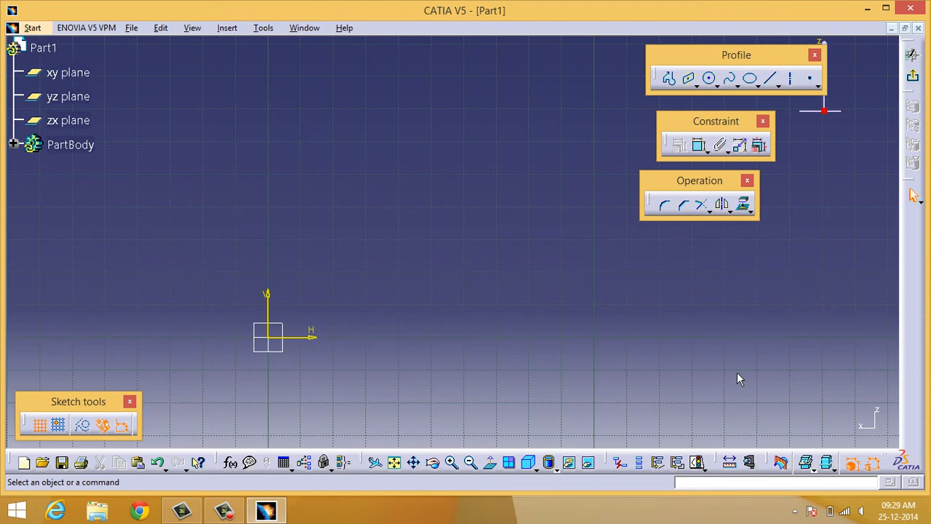
Draw a closed four-sided profile from about H 61 mm, V 59.5 mm, with a horizontal top and a lower-left corner near H 28 mm, V 25 mm
left_click(671, 80)
left_click(466, 143)
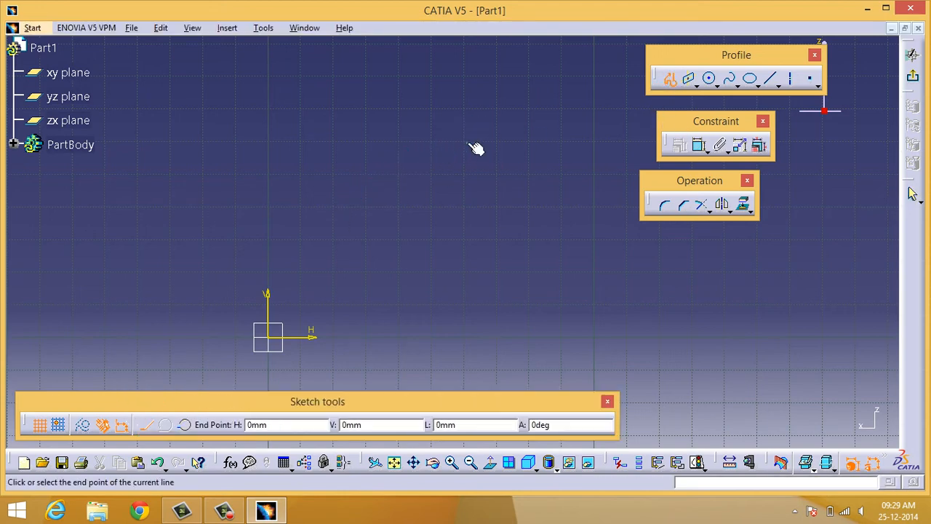
left_click(364, 143)
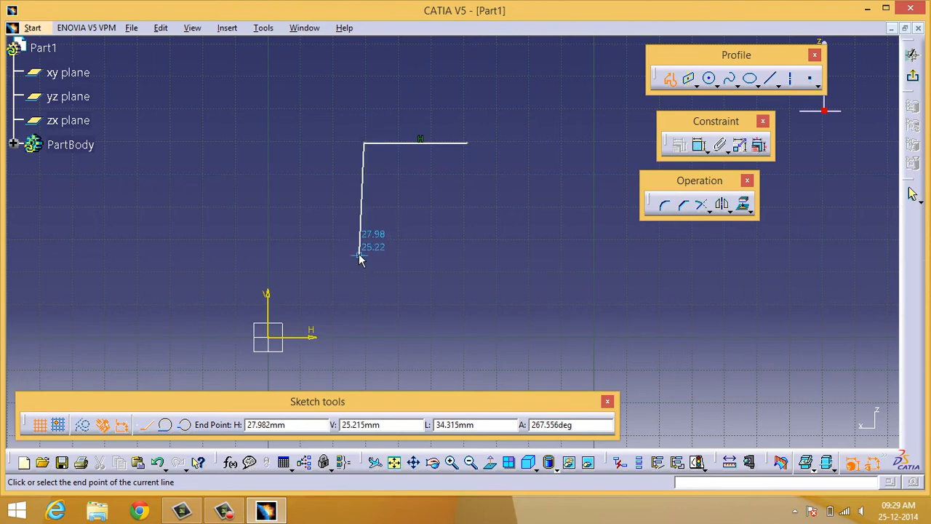
left_click(359, 255)
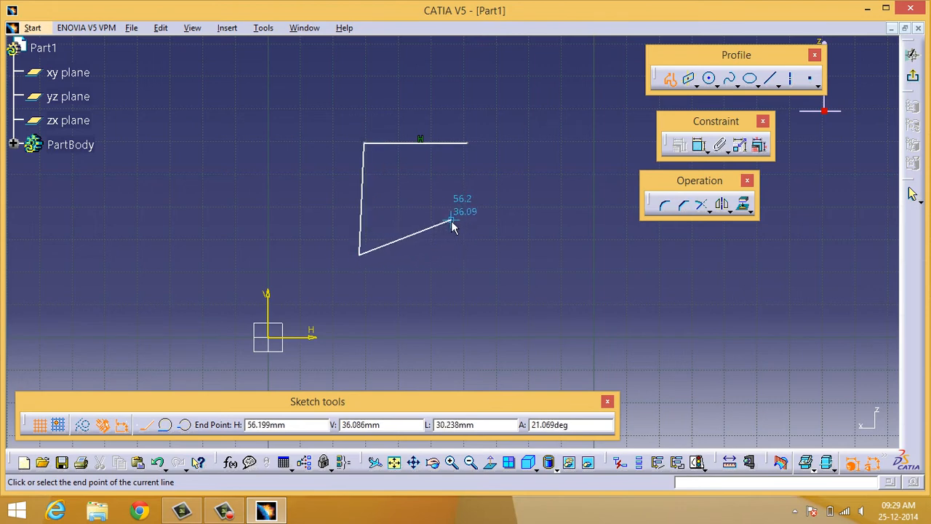
left_click(452, 221)
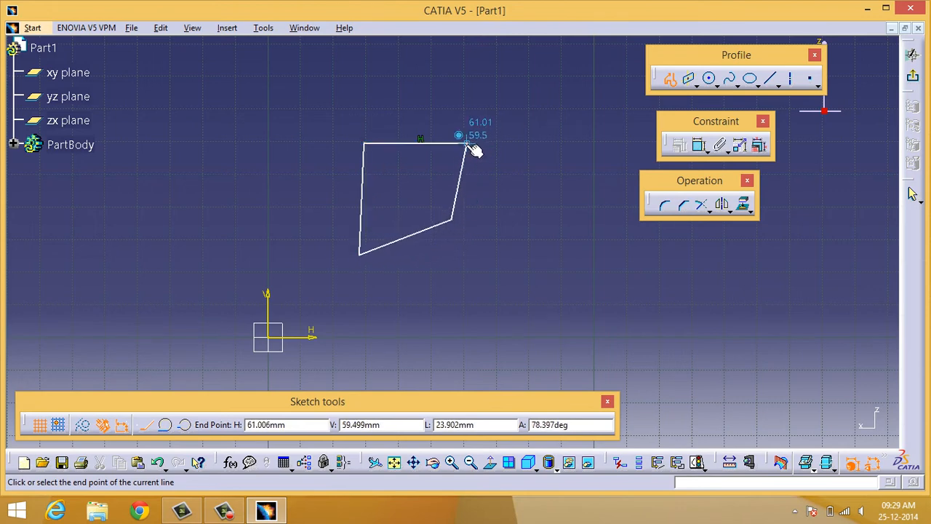
left_click(468, 145)
left_click(521, 200)
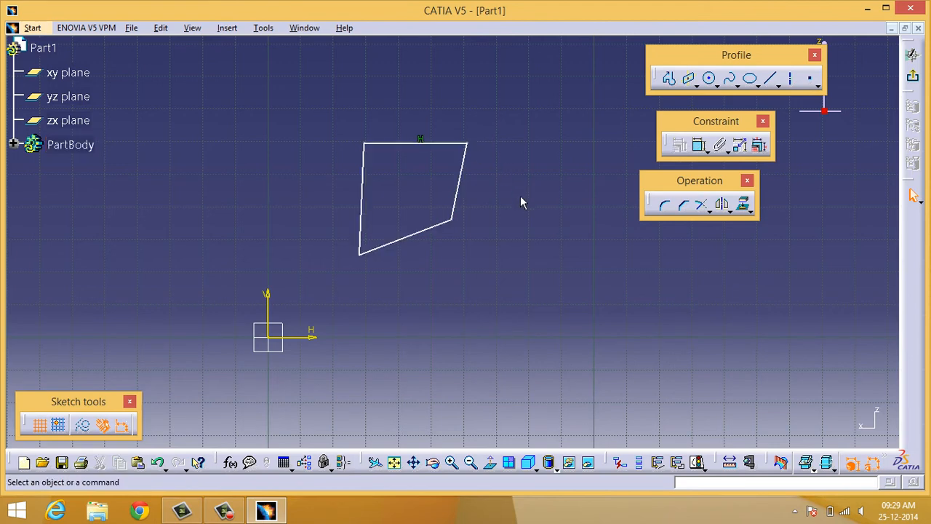
Round the profile's upper-right corner between the top and right lines, and set the corner radius to 5 mm
left_click(662, 207)
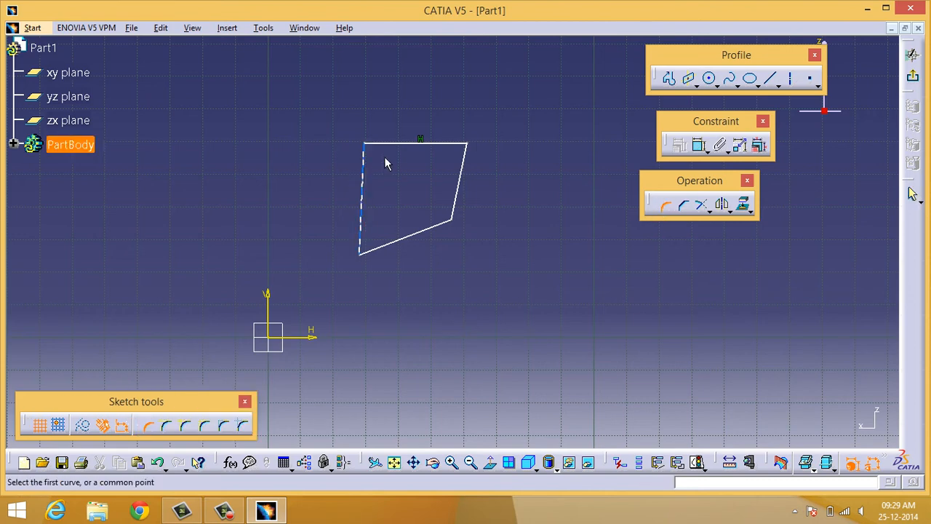
left_click(414, 144)
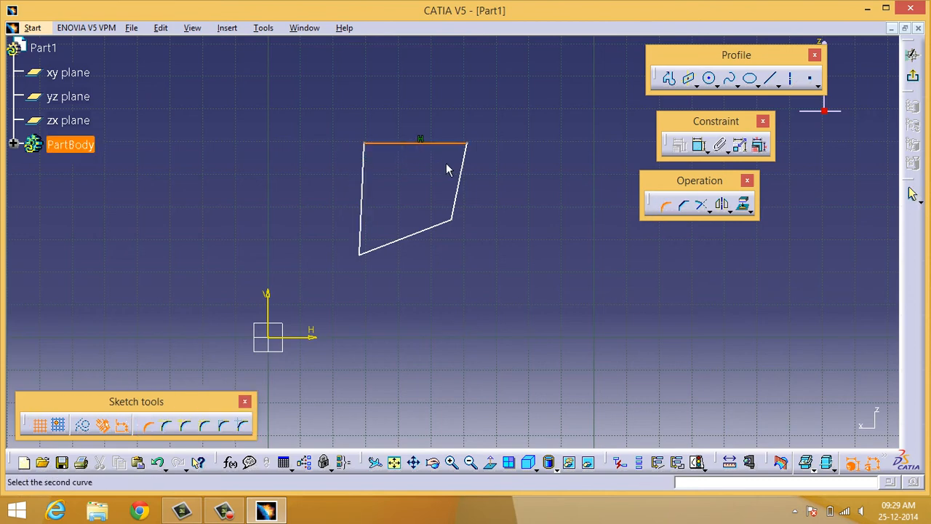
left_click(463, 172)
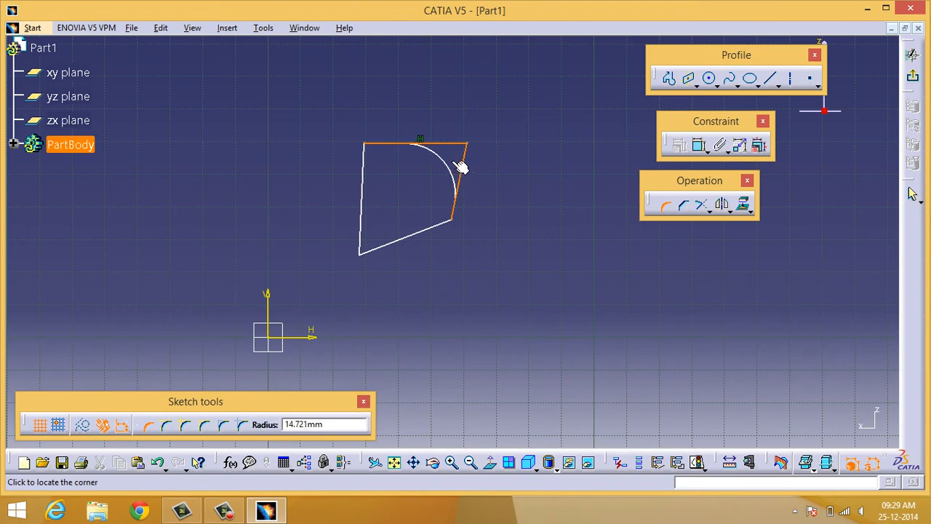
left_click(461, 166)
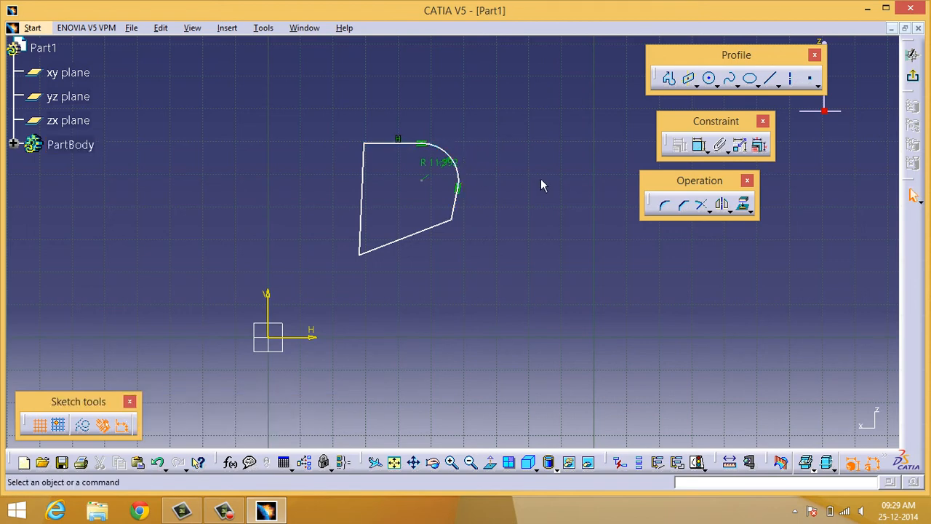
double_click(438, 164)
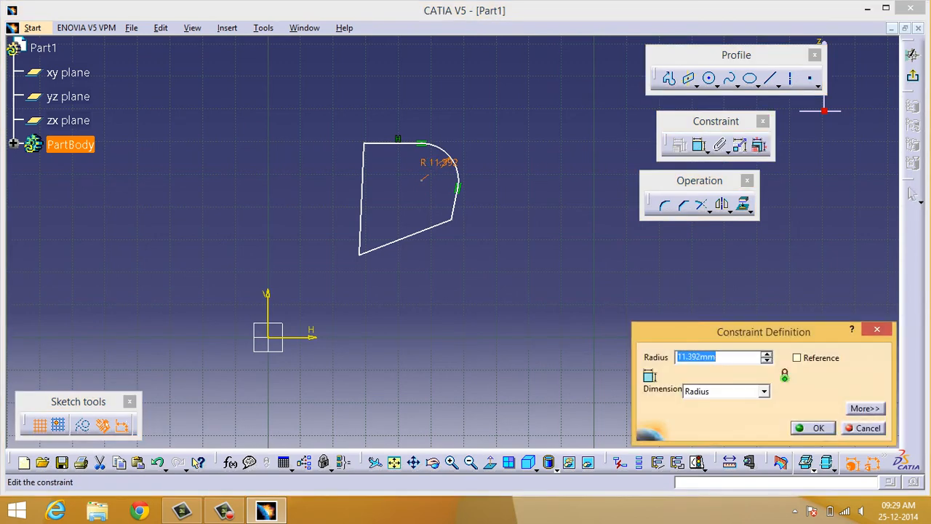
type("5")
key("Return")
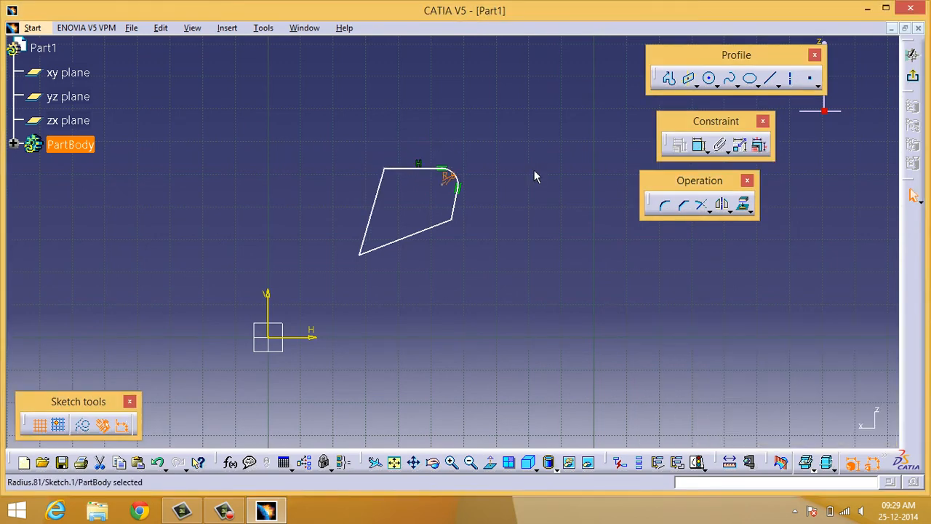
left_click(534, 170)
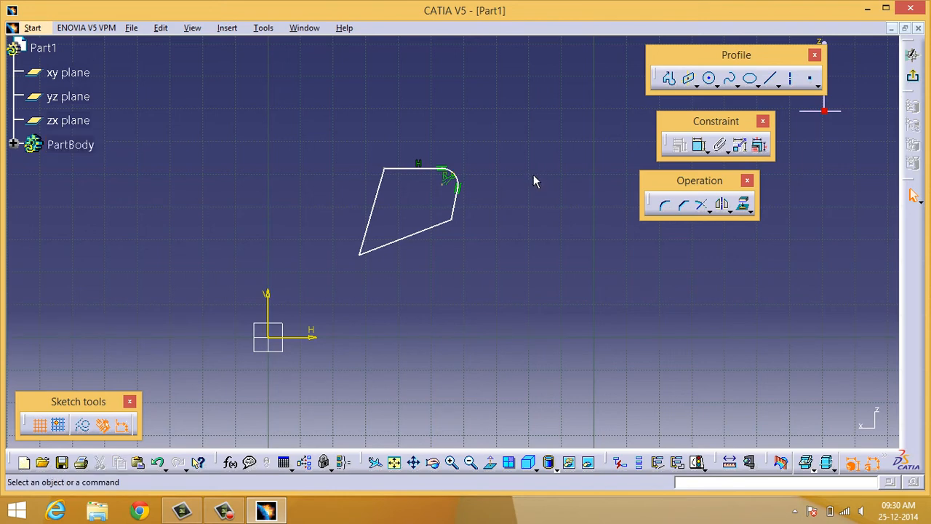
Delete the whole four-sided profile with its rounded corner
mouse_move(331, 139)
left_mouse_down()
mouse_move(645, 268)
mouse_move(588, 266)
left_mouse_up()
key("Delete")
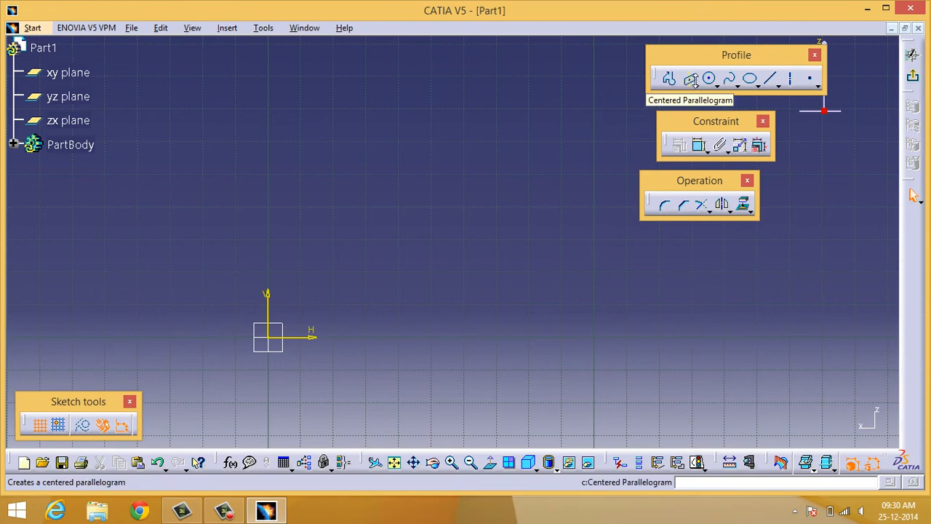
left_click(697, 86)
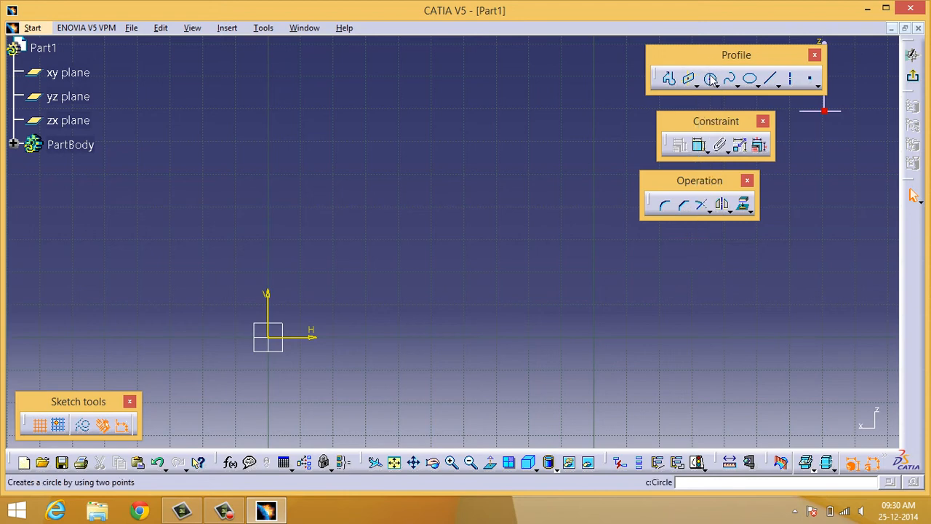
Draw a center-and-point circle about 34 mm in diameter above and to the right of the origin
left_click(710, 78)
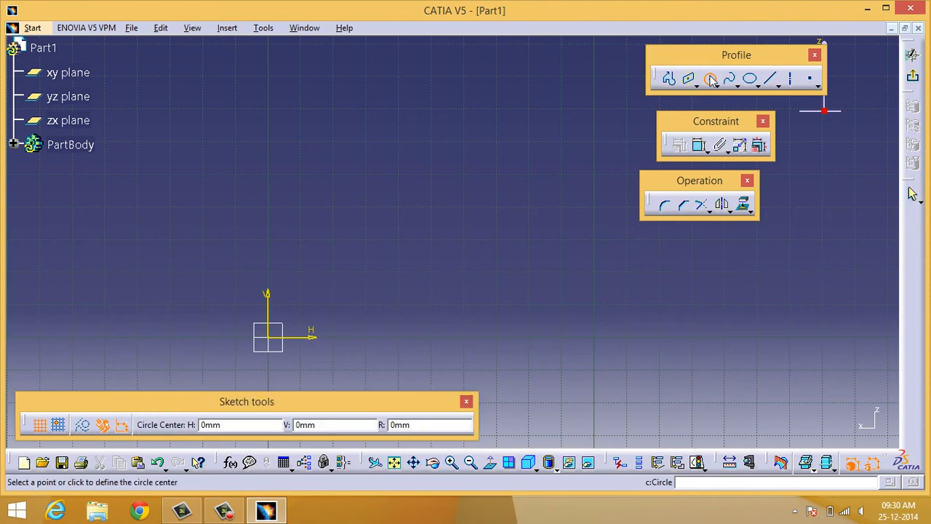
left_click(389, 195)
left_click(398, 250)
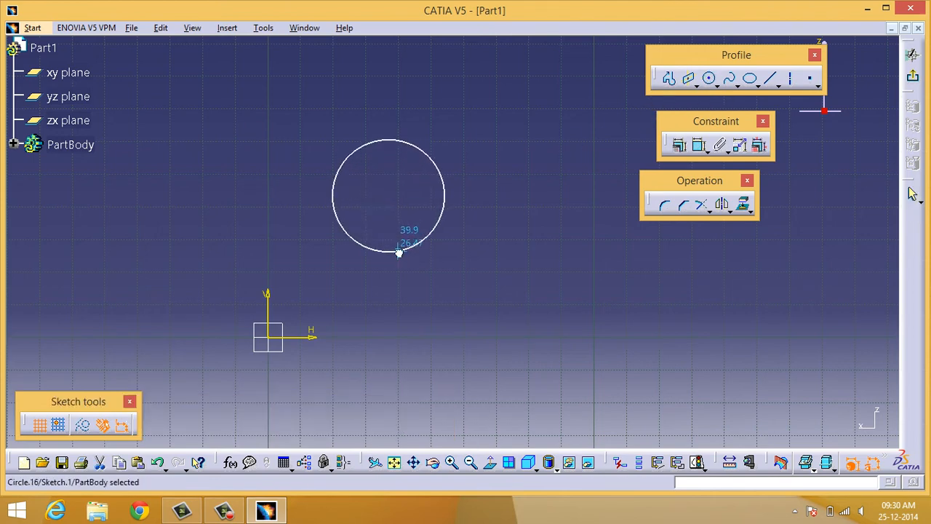
left_click(468, 273)
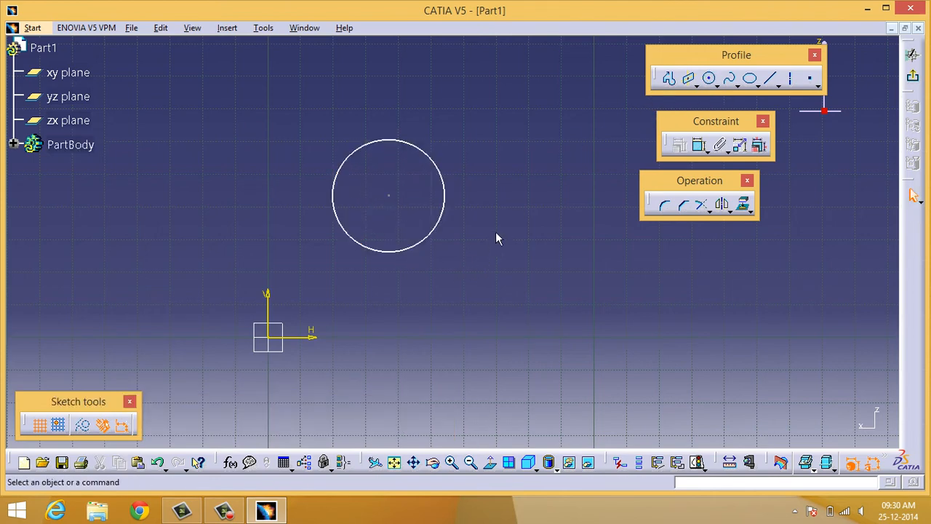
Draw a slightly larger three-point circle to the right of the first circle, leaving nothing selected
left_click(716, 87)
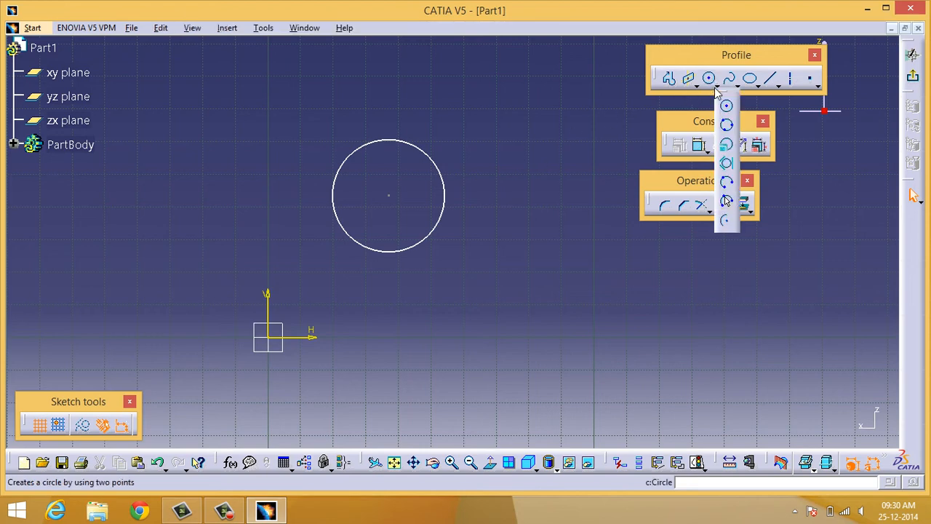
left_click(727, 129)
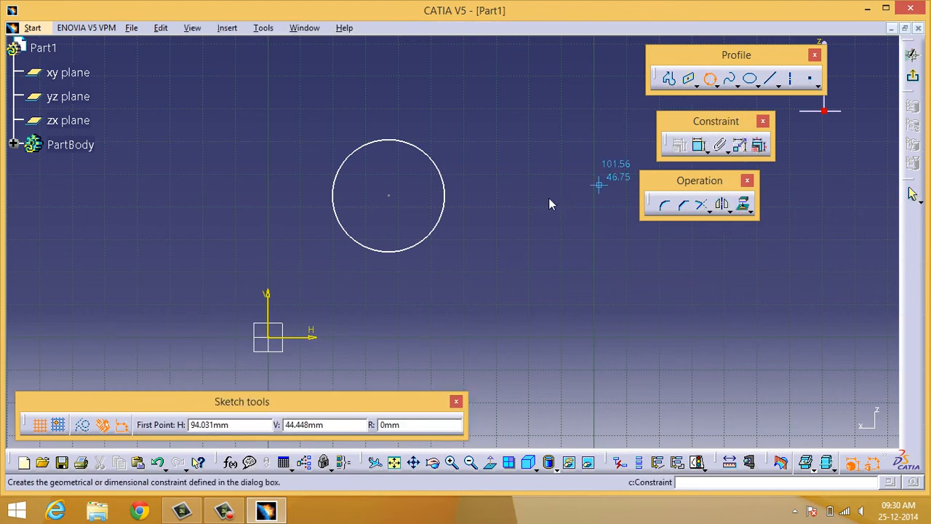
left_click(526, 166)
left_click(584, 126)
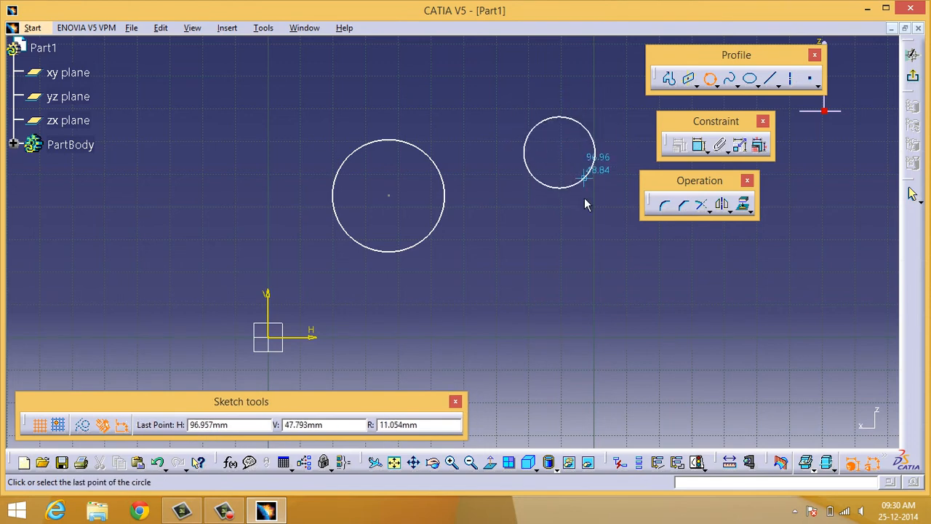
left_click(570, 266)
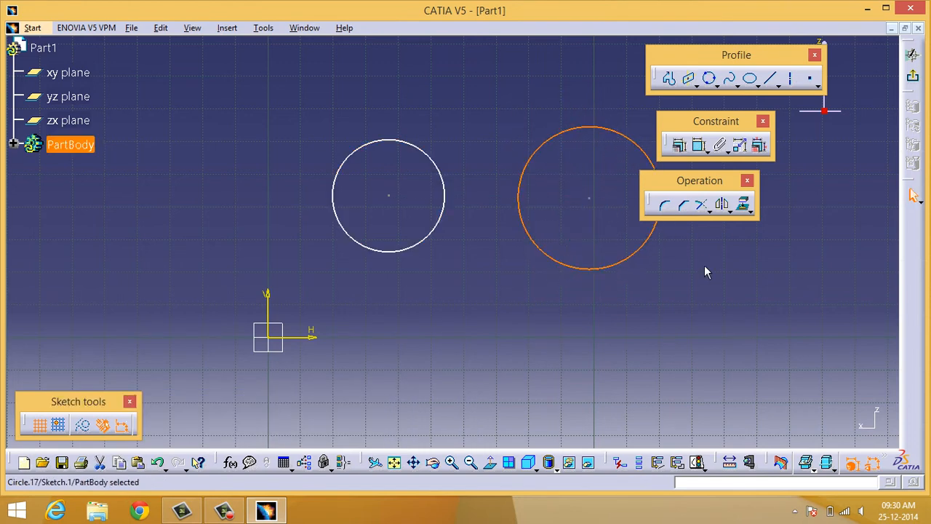
left_click(704, 265)
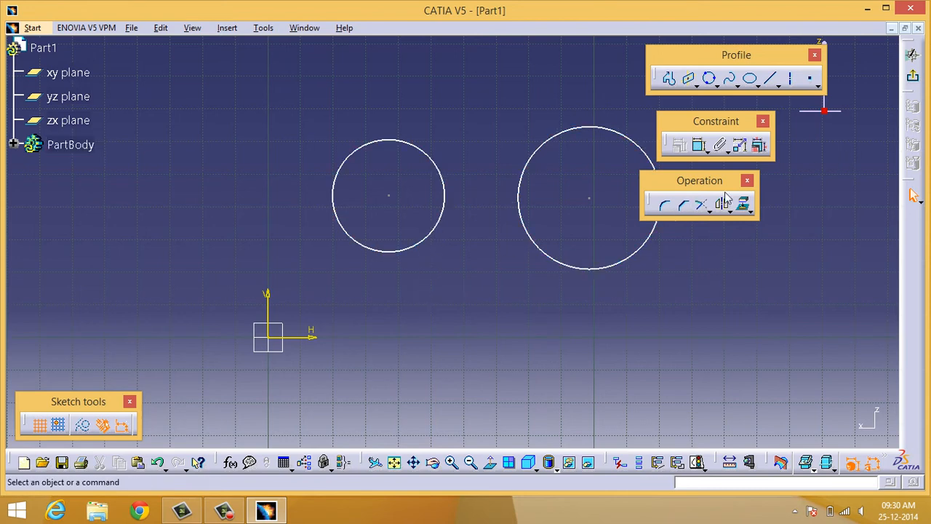
Dimension the diameter of the circle nearest above the origin, placing the dimension above its upper-right edge
left_click(700, 145)
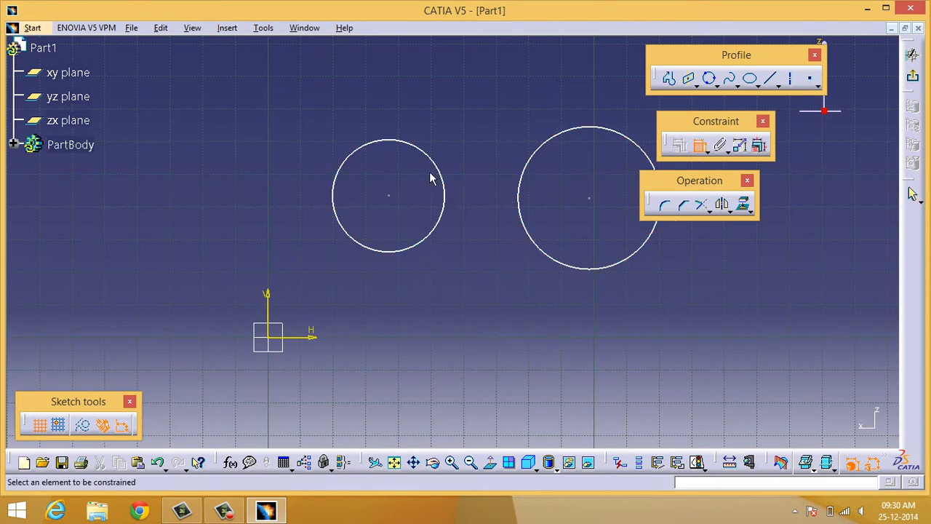
left_click(442, 175)
left_click(443, 114)
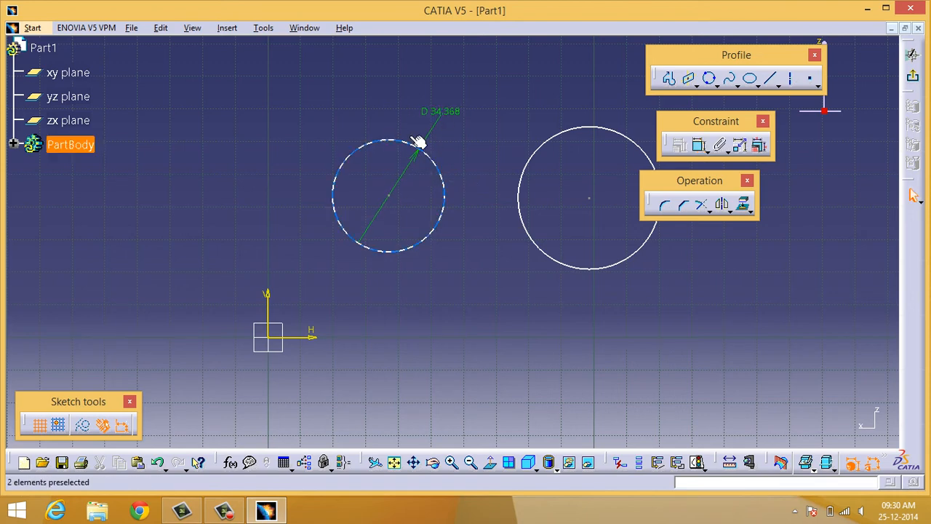
Switch that circle's dimension from diameter to radius and set the radius to 20 mm
left_click(438, 108)
double_click(437, 107)
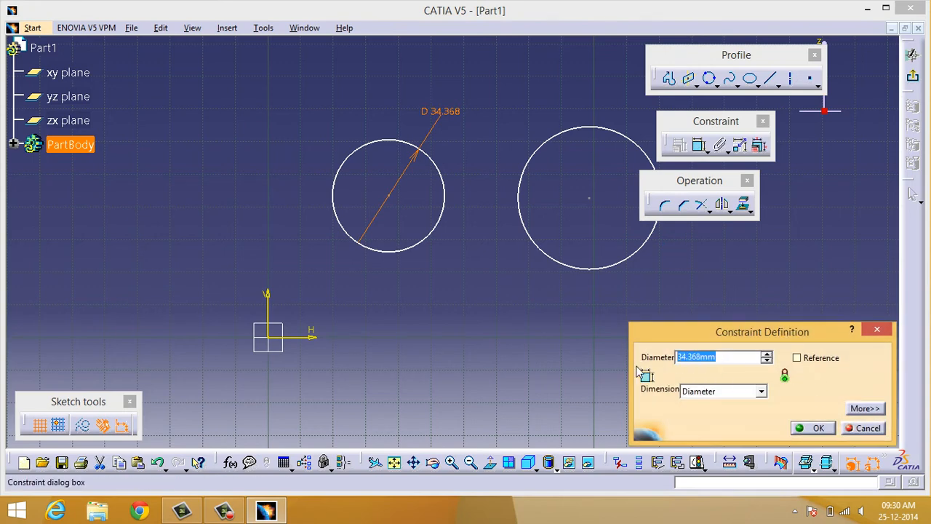
left_click(715, 389)
left_click(722, 405)
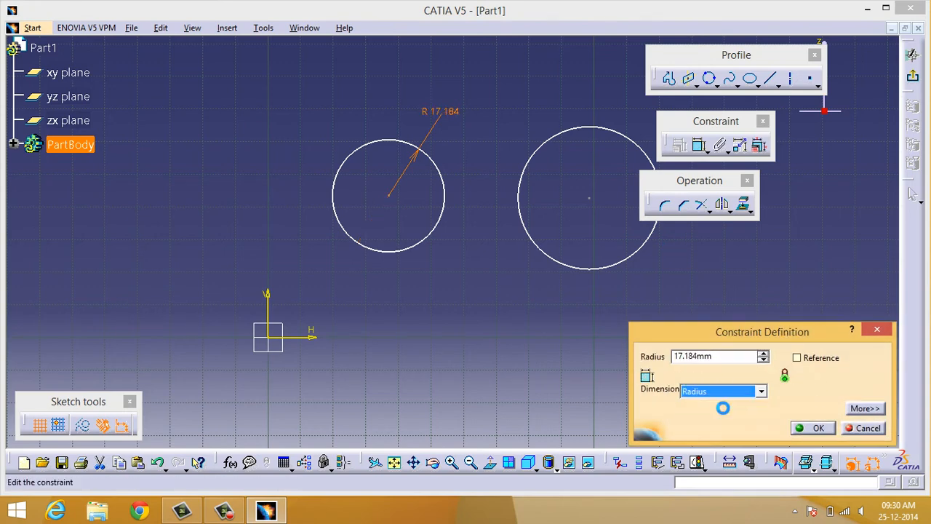
left_click(732, 361)
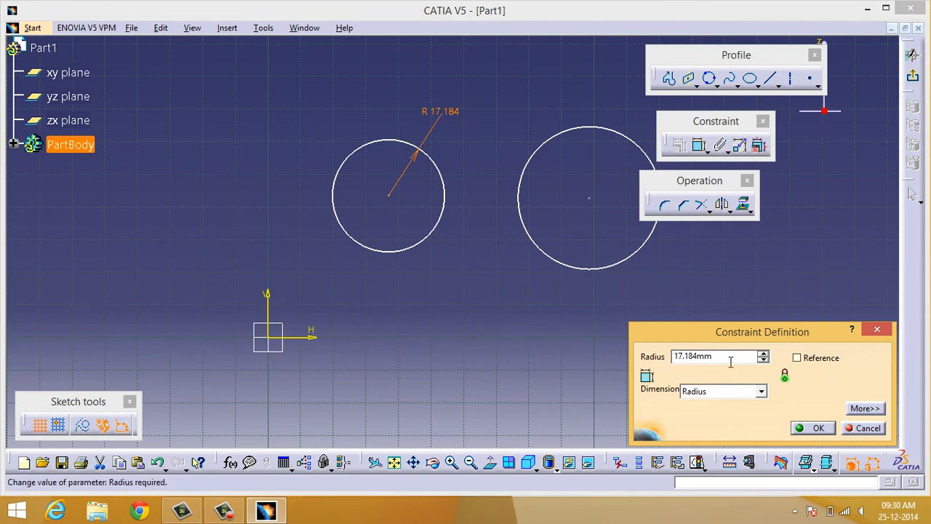
left_click_drag(731, 361, 595, 382)
type("20")
key("Return")
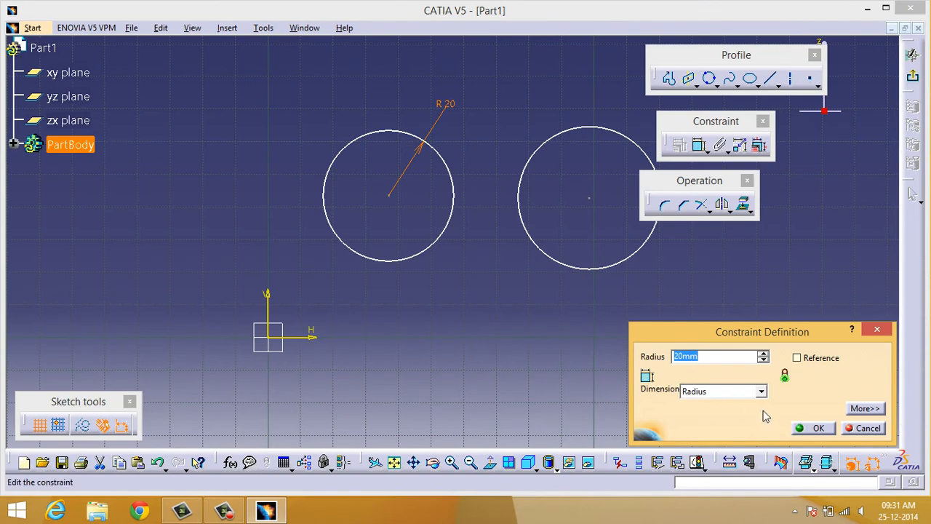
left_click(800, 427)
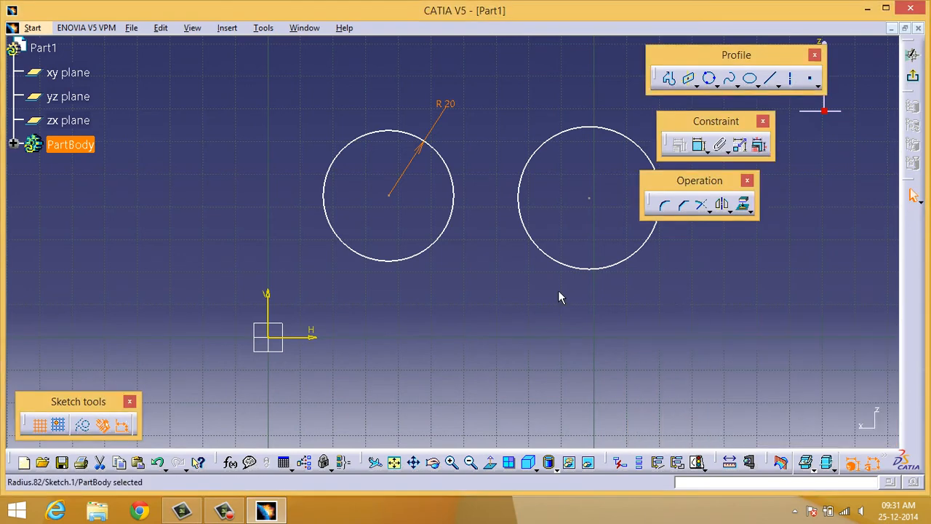
left_click(534, 279)
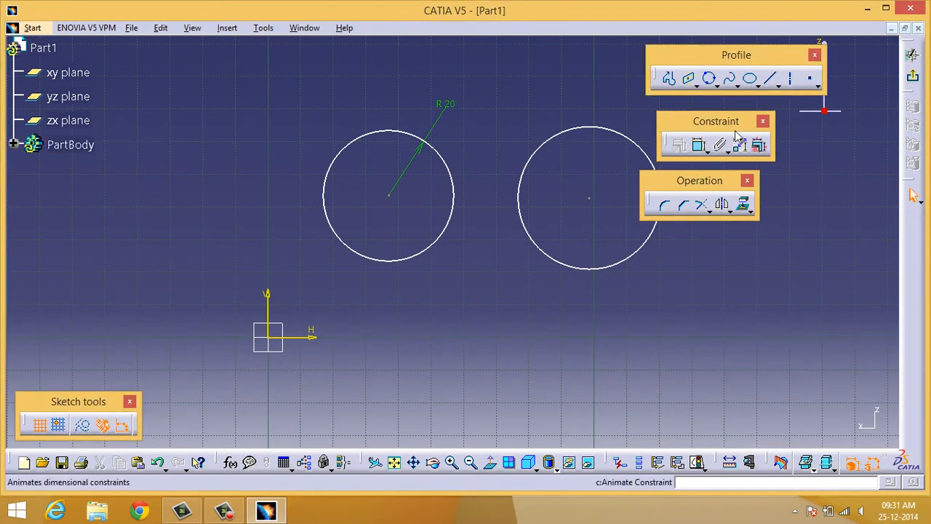
Create a circle using coordinates, with its center at H -20 mm, V 10 mm and a radius of 10 mm
left_click(716, 85)
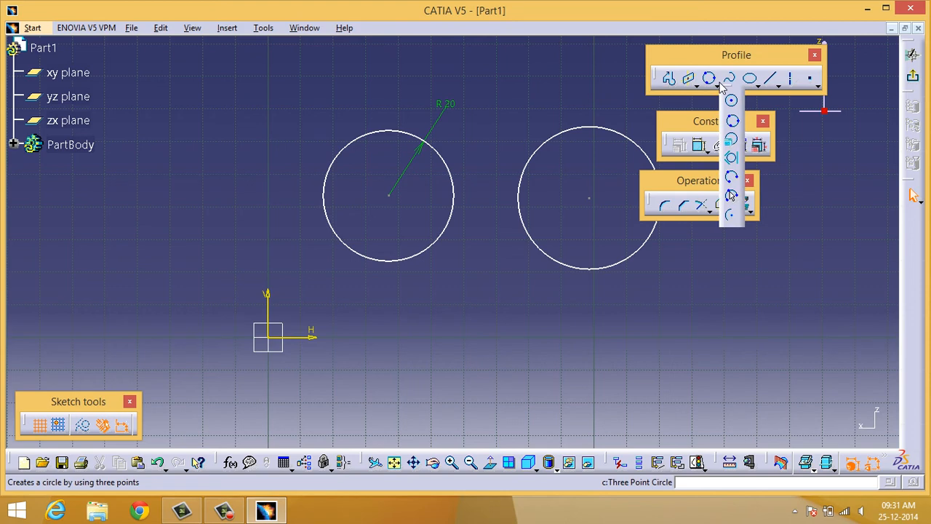
left_click(733, 141)
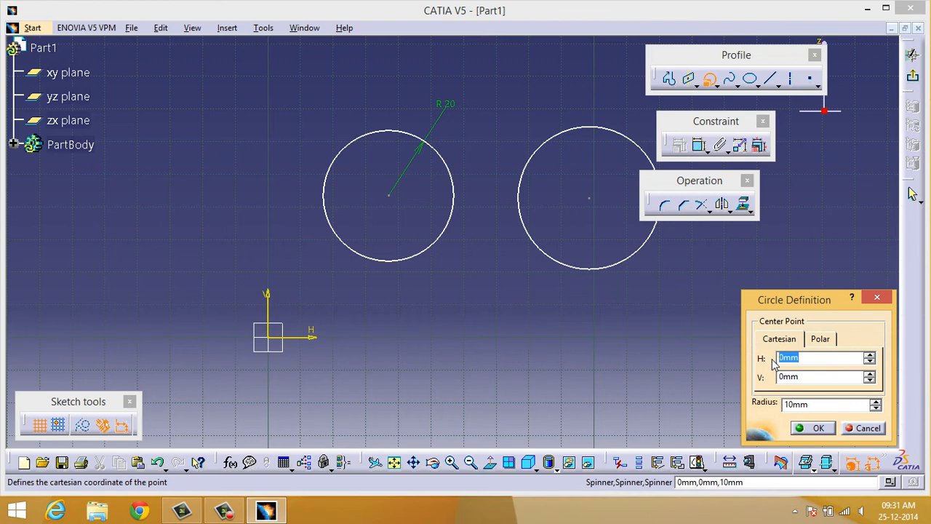
type("-20")
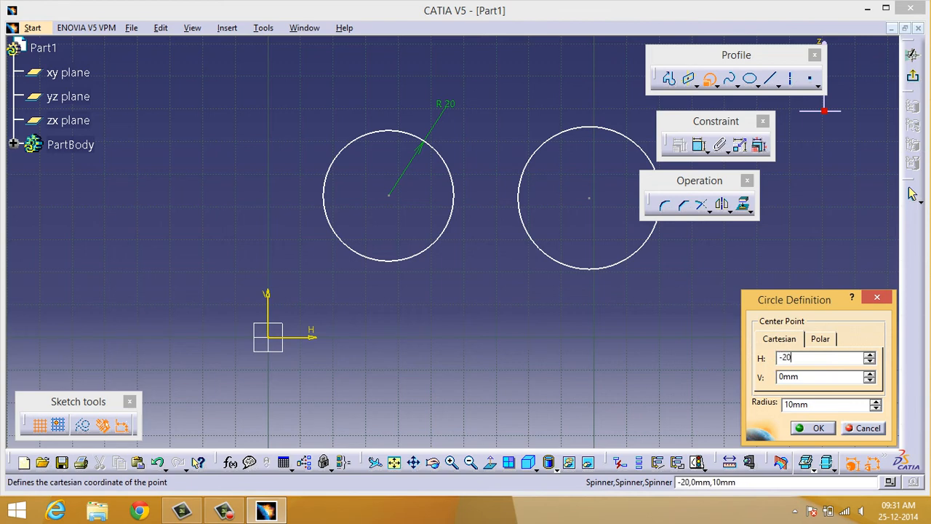
key("Tab")
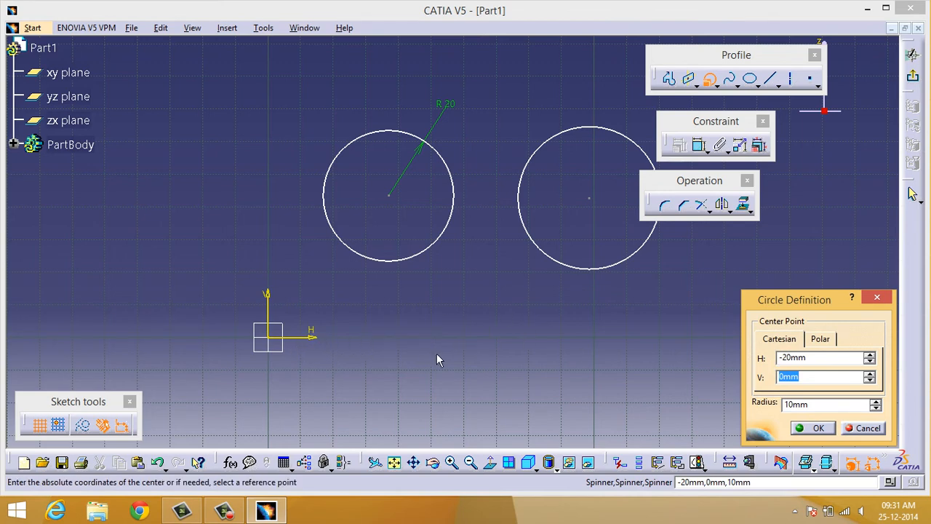
type("10")
key("Tab")
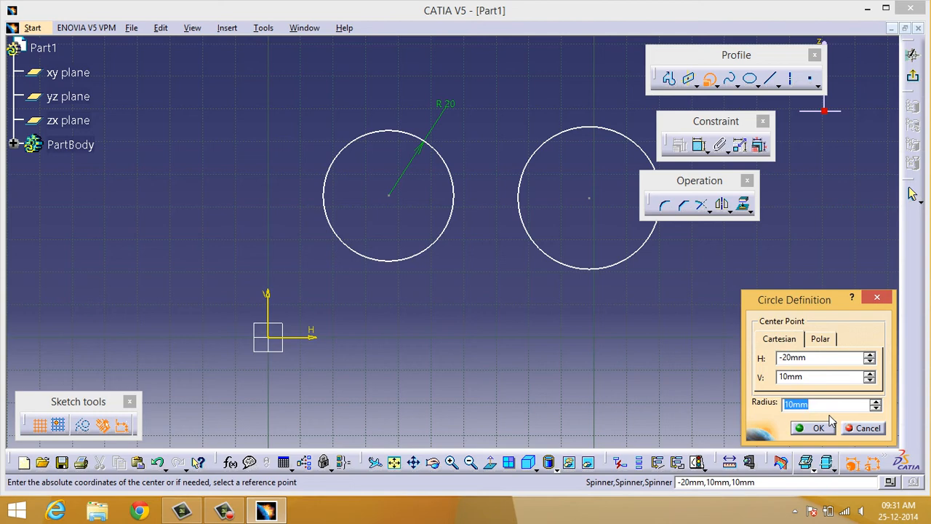
type("10")
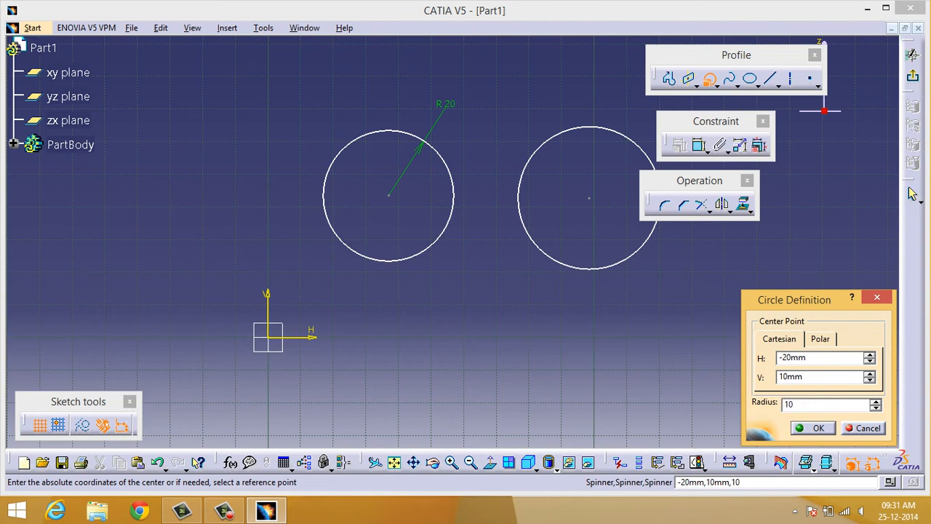
left_click(812, 429)
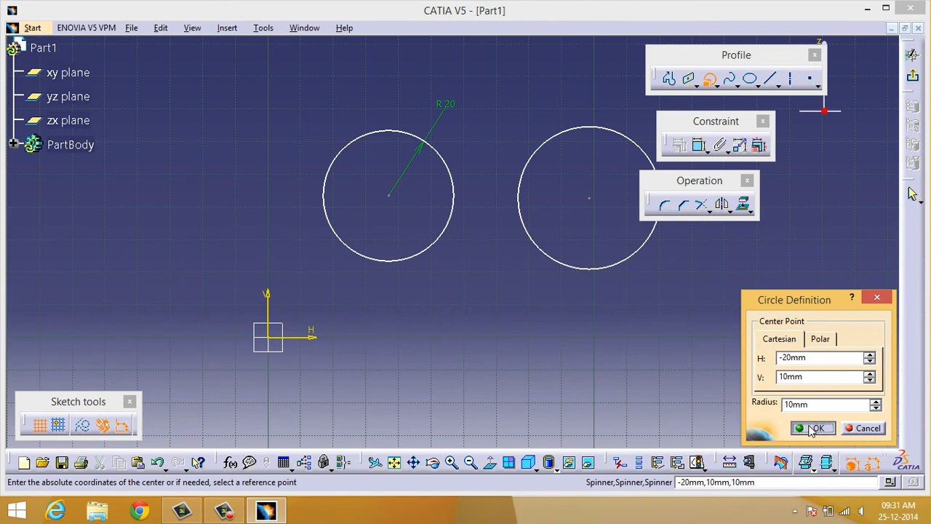
left_click(434, 401)
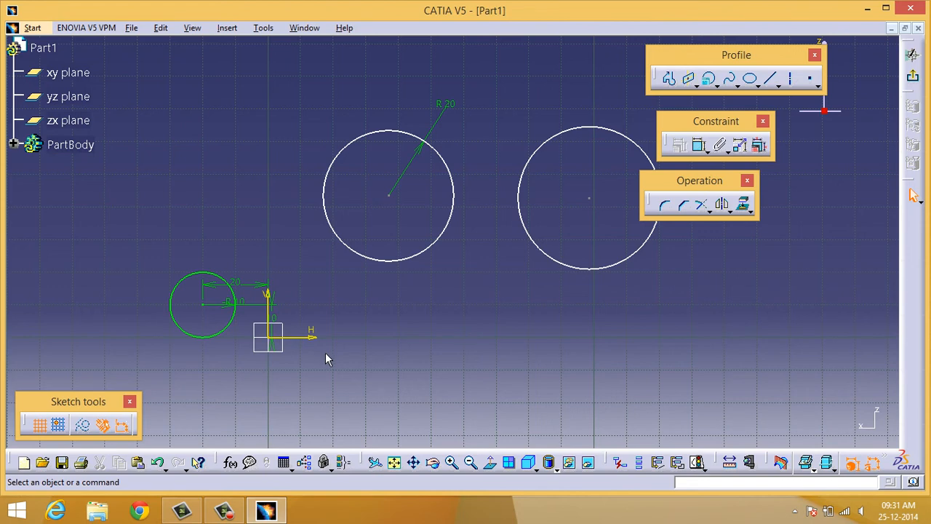
Move the small circle's vertical offset dimension to its left side and its radius dimension below the circle
left_click(274, 324)
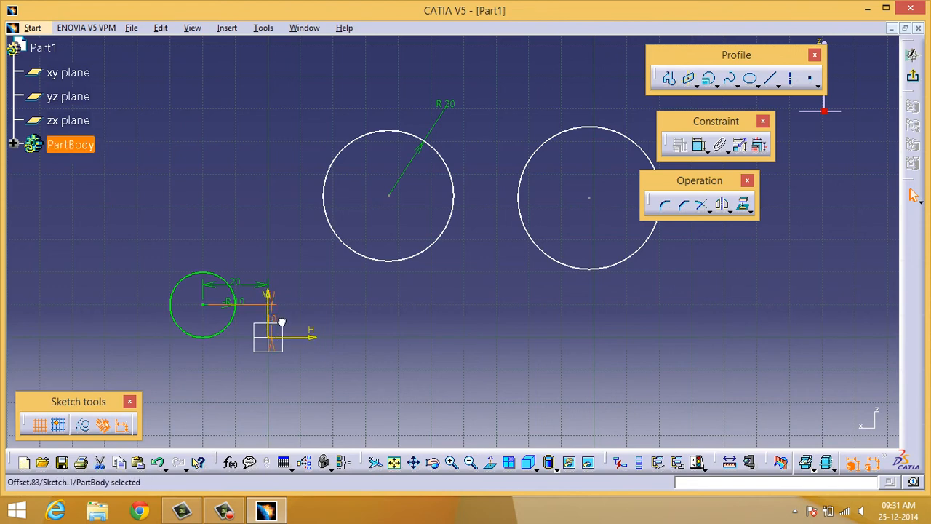
left_click(131, 271)
double_click(227, 302)
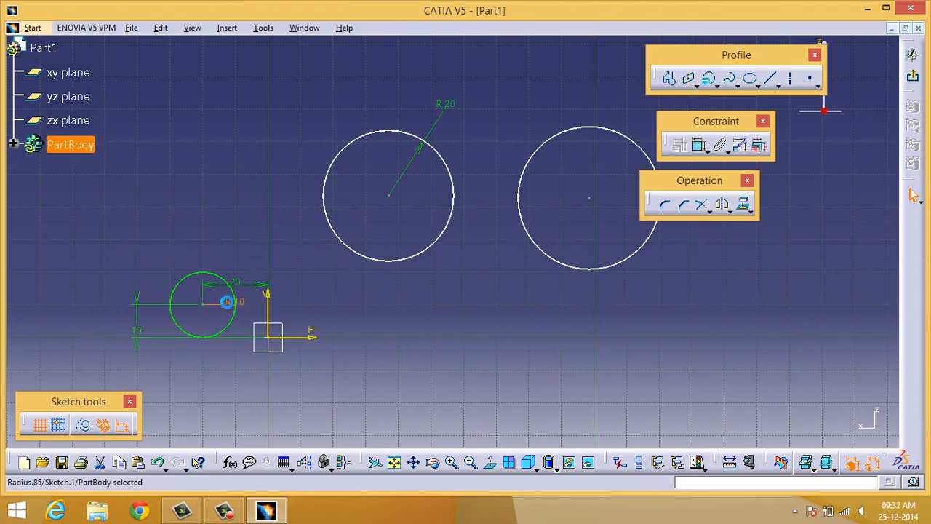
left_click_drag(227, 303, 226, 383)
left_click(302, 392)
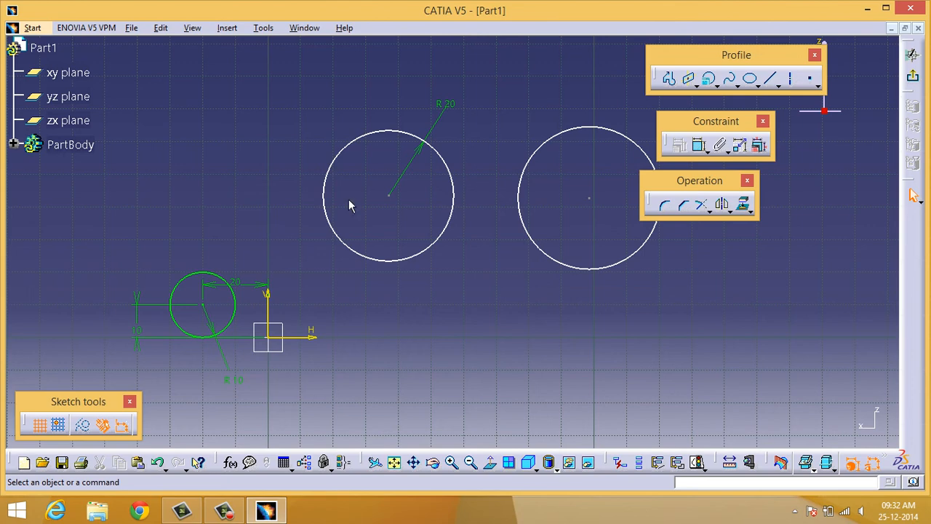
Dimension the distances from the R 20 circle's center to the H axis and to the V axis
left_click(524, 172)
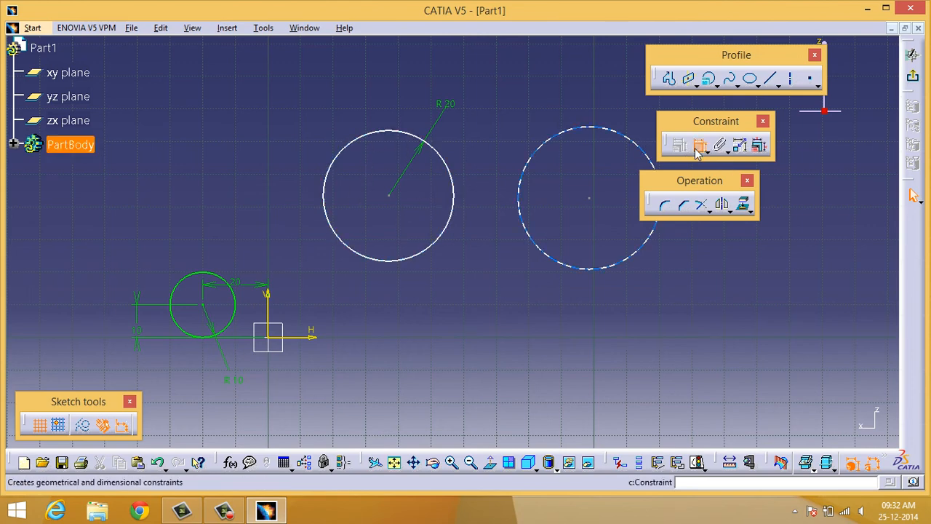
left_click(698, 147)
left_click(310, 336)
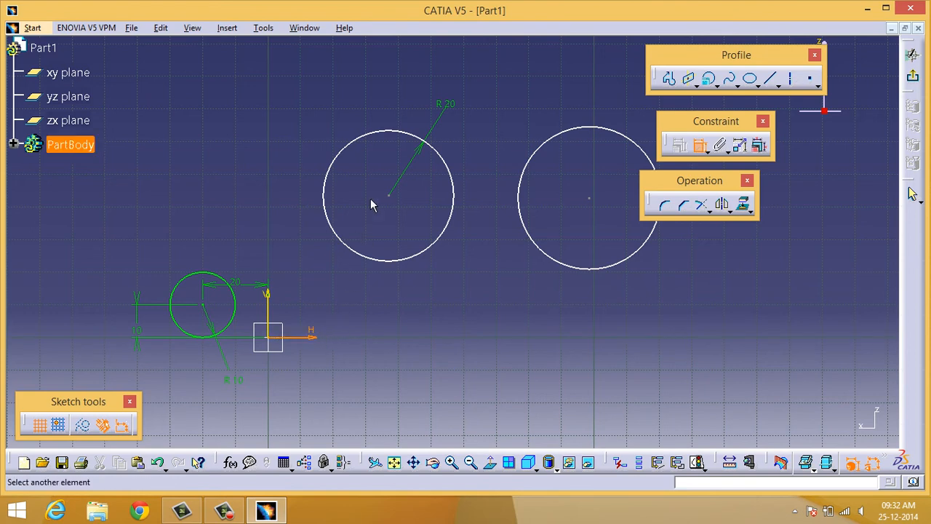
left_click(386, 196)
left_click(480, 254)
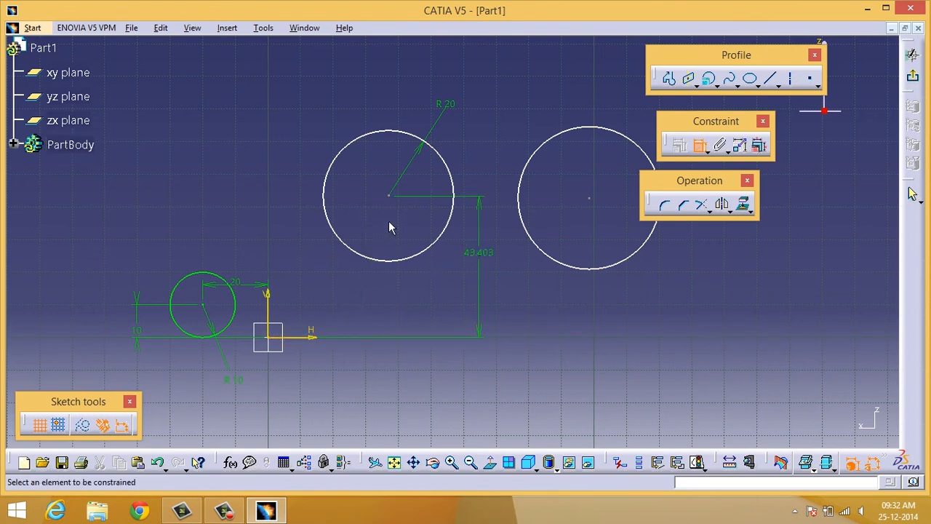
left_click(387, 197)
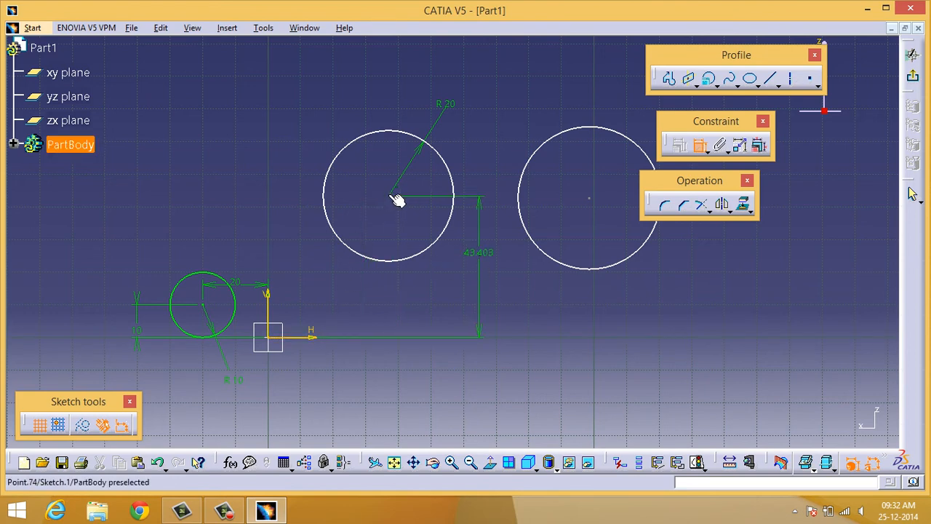
left_click(269, 313)
left_click(307, 114)
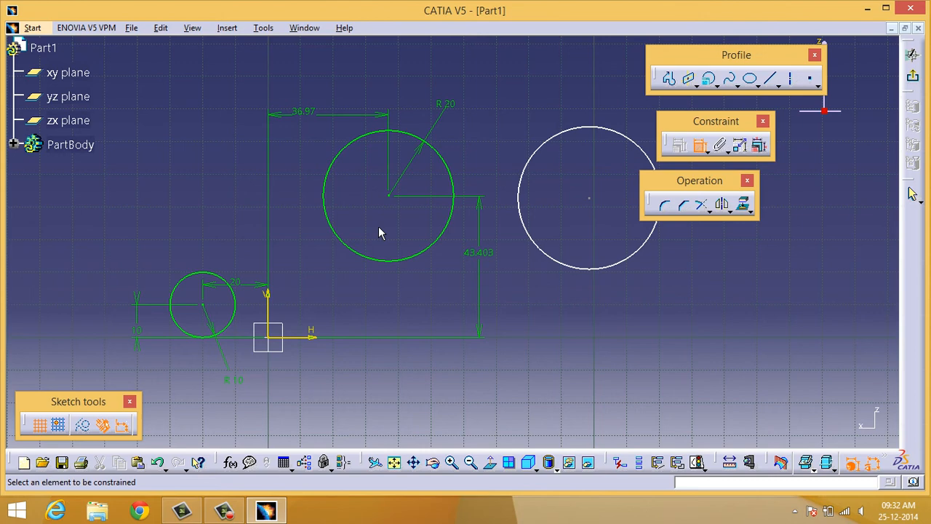
Draw a single line sloping down to the right below the two large circles with the Profile tool
left_click(714, 84)
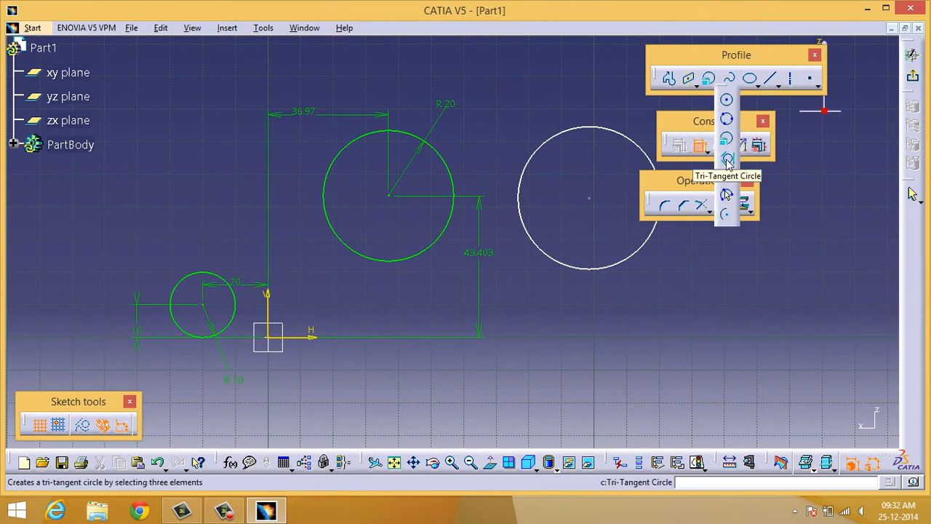
left_click(669, 78)
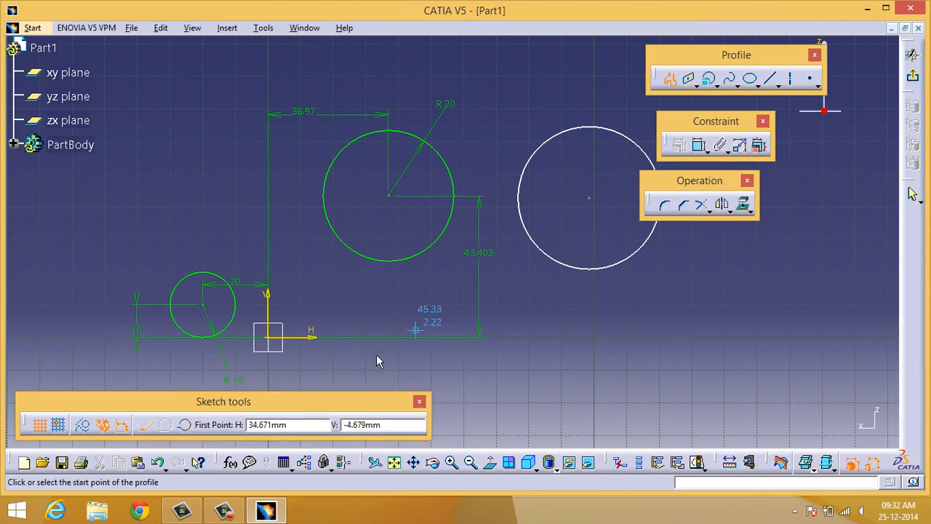
middle_click_drag(376, 349, 350, 267)
left_click(352, 269)
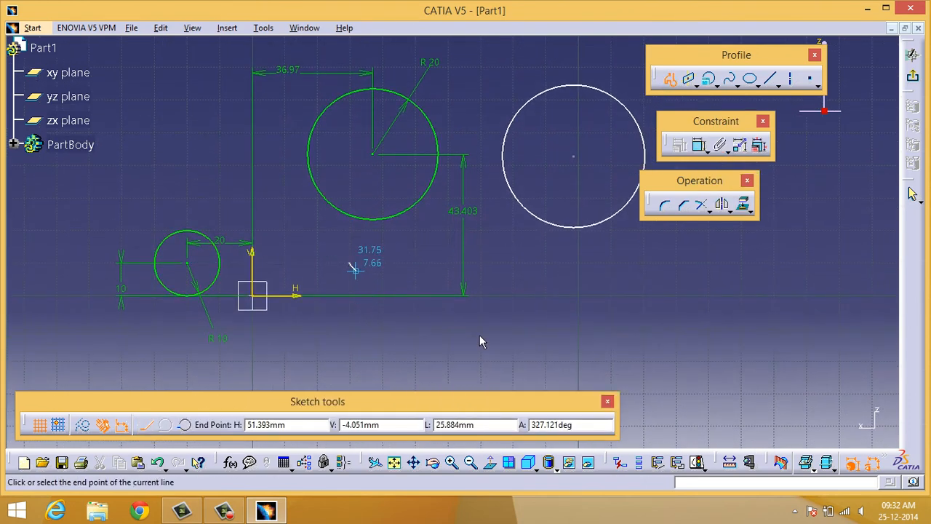
double_click(606, 373)
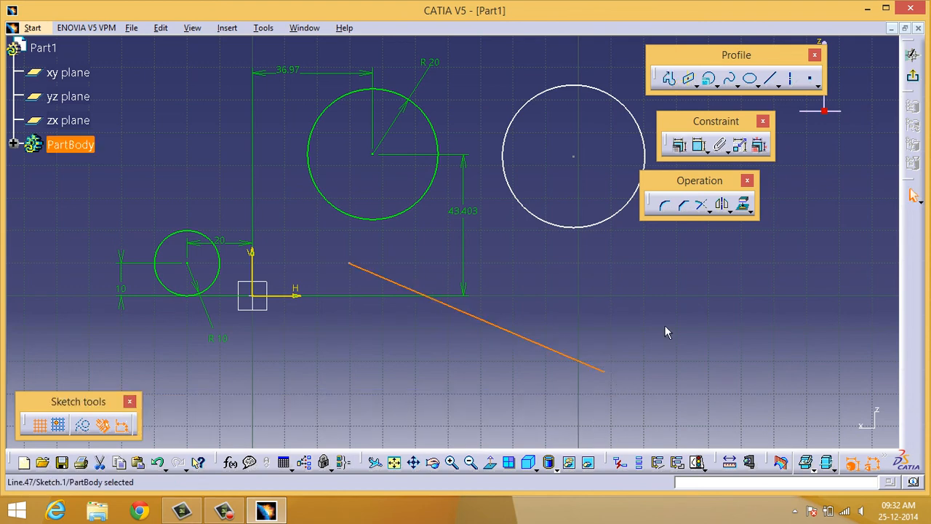
left_click(674, 265)
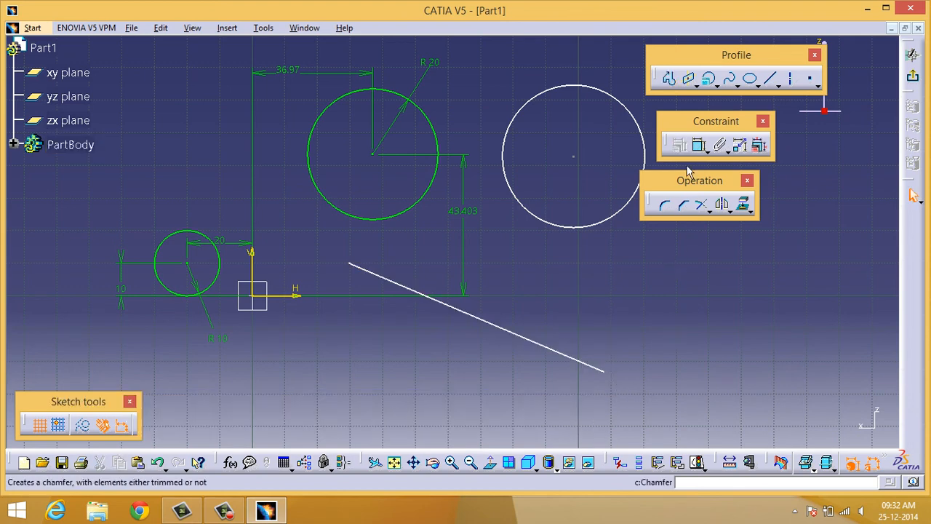
Create a tri-tangent circle touching the R 20 circle, the large circle to its right and the sloping line
left_click(716, 85)
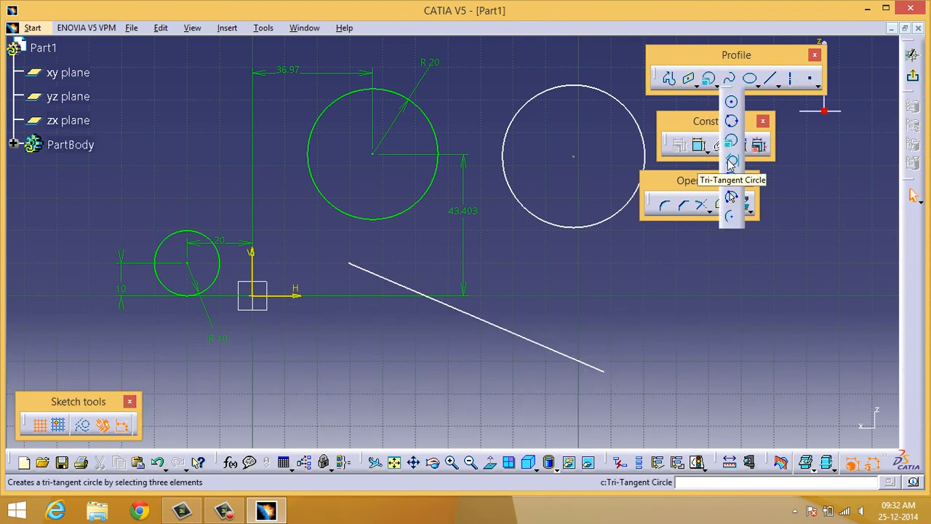
left_click(732, 178)
left_click(426, 192)
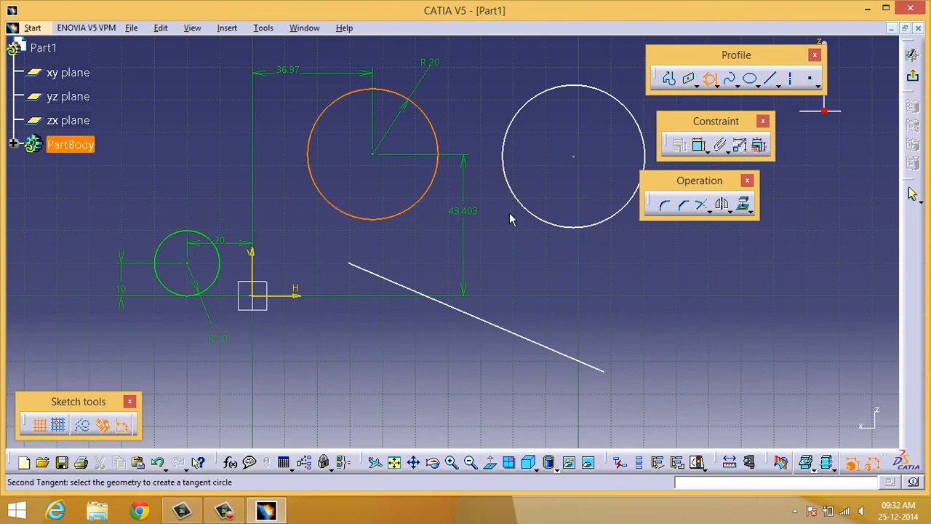
left_click(536, 215)
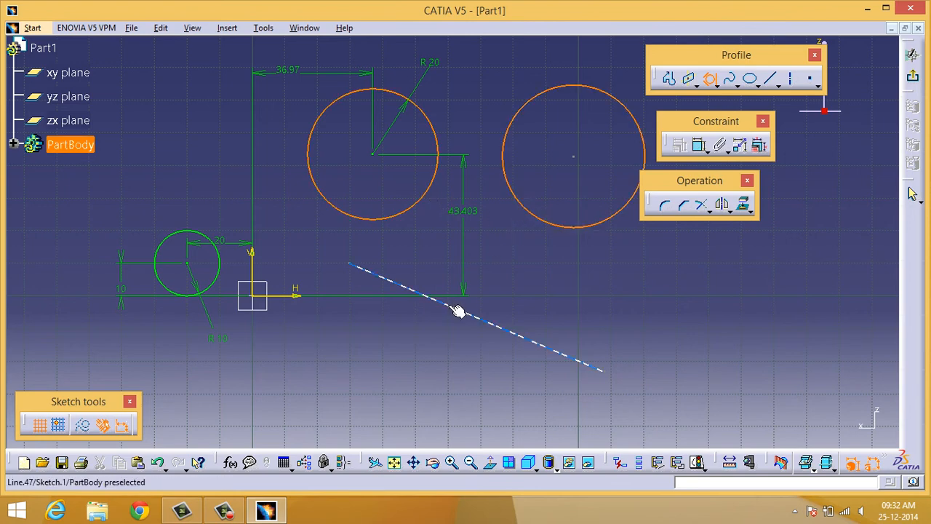
left_click(495, 324)
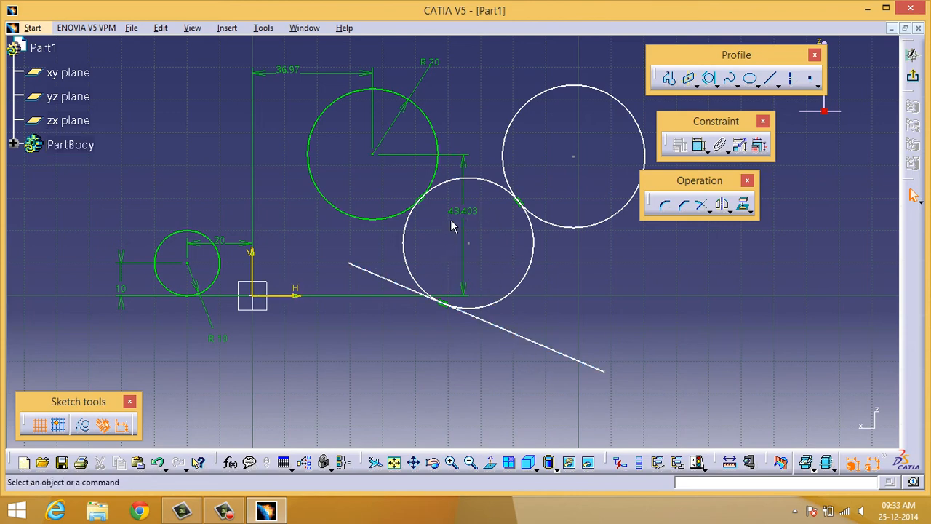
Draw a Three Point Arc from the R 20 circle's center through the tri-tangent circle's center to the center of the large circle on the right
left_click(716, 85)
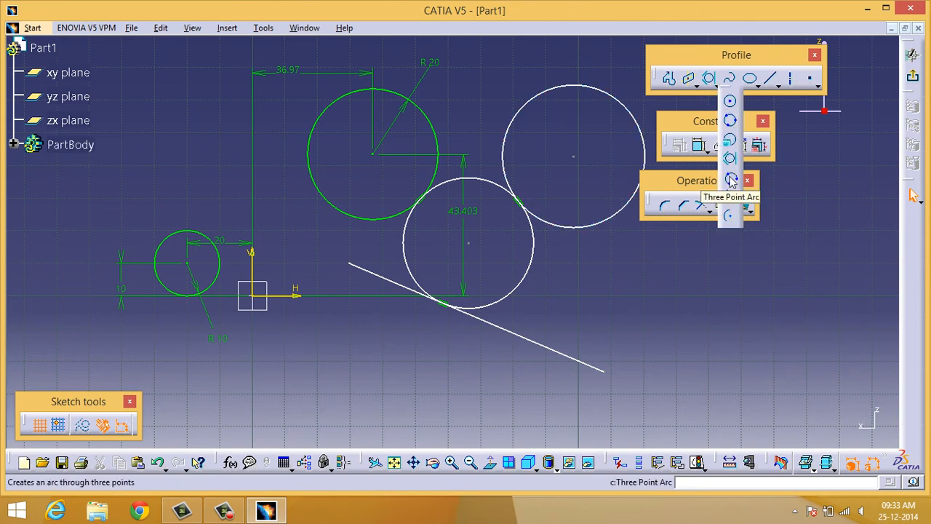
left_click(731, 181)
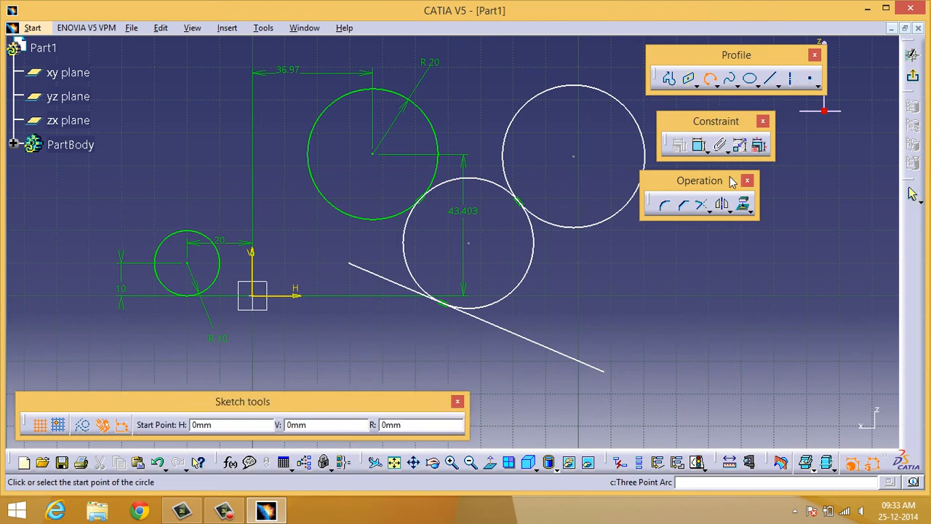
left_click(374, 154)
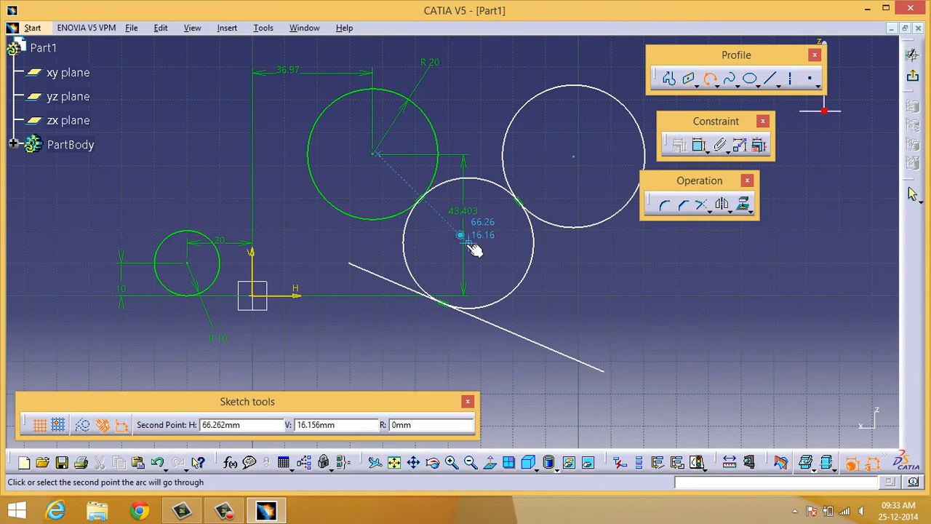
left_click(467, 242)
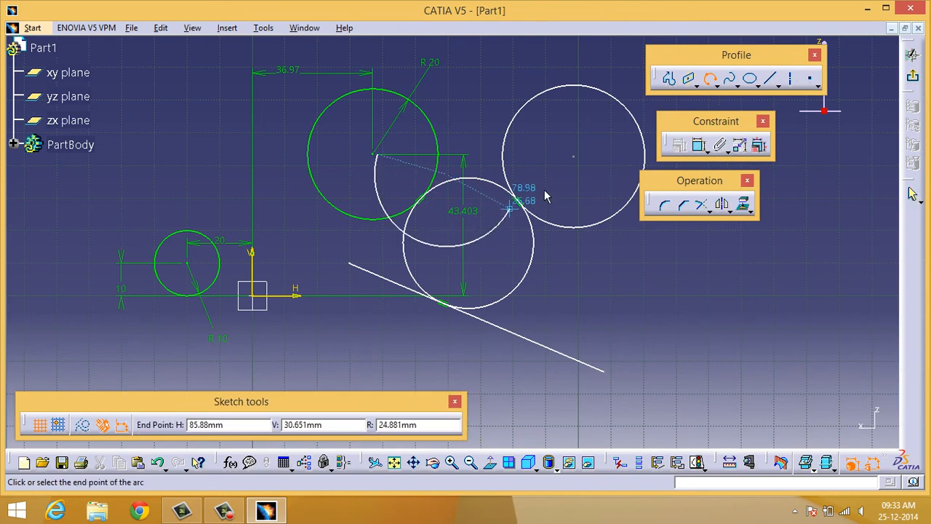
left_click(582, 162)
left_click(581, 262)
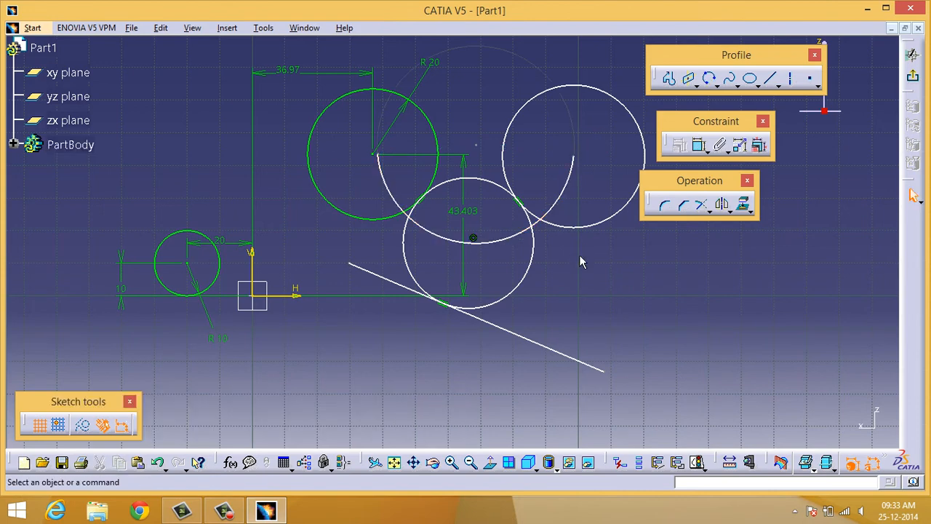
Draw a Three Point Arc Starting With Limits between the two ends of the existing arc, bulging upward above the circles
mouse_move(581, 262)
middle_mouse_down()
mouse_move(557, 272)
mouse_move(554, 294)
middle_mouse_up()
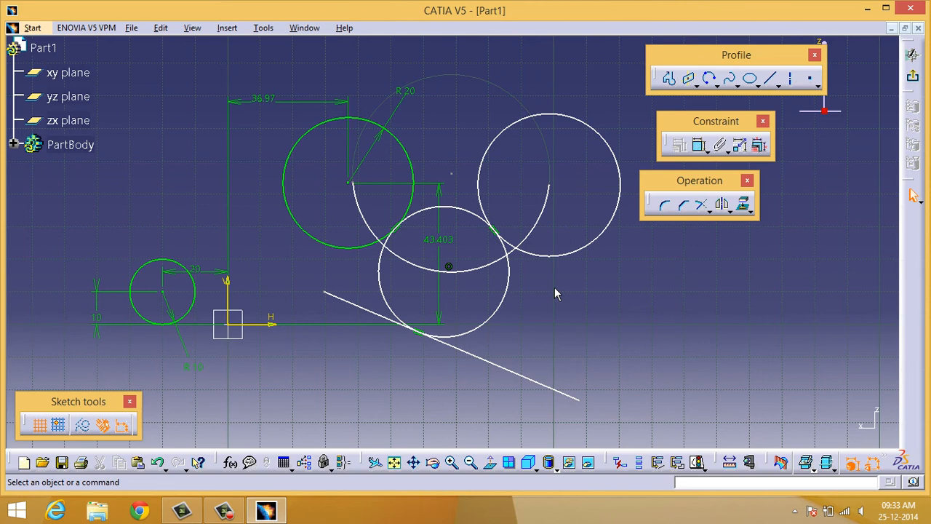
left_click(716, 86)
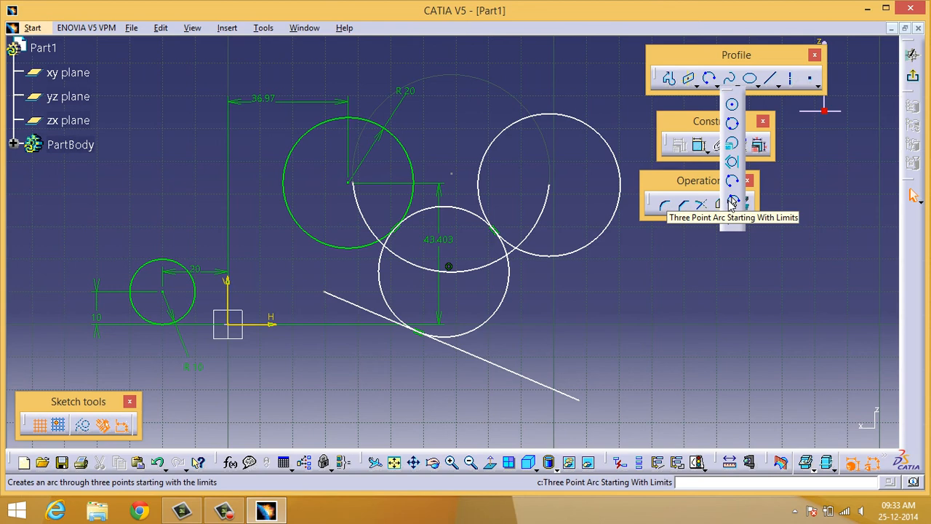
left_click(732, 203)
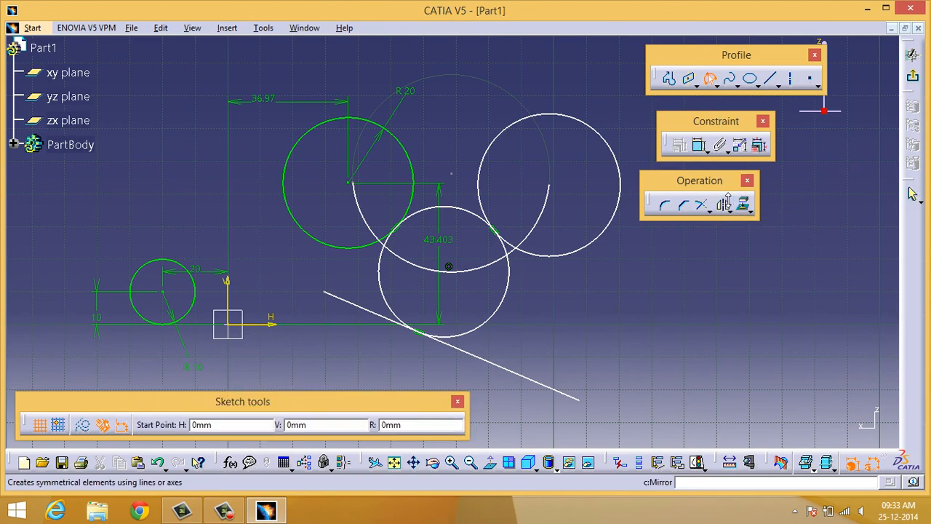
left_click(358, 186)
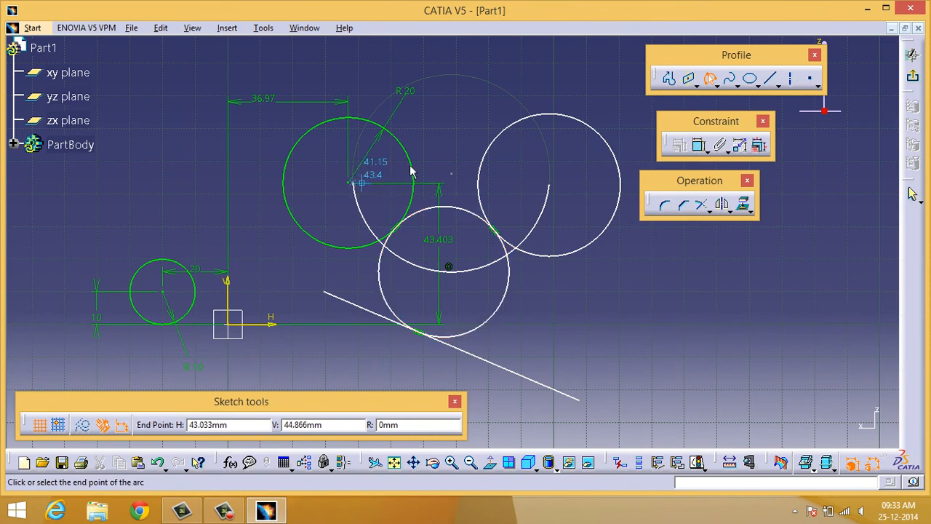
left_click(551, 185)
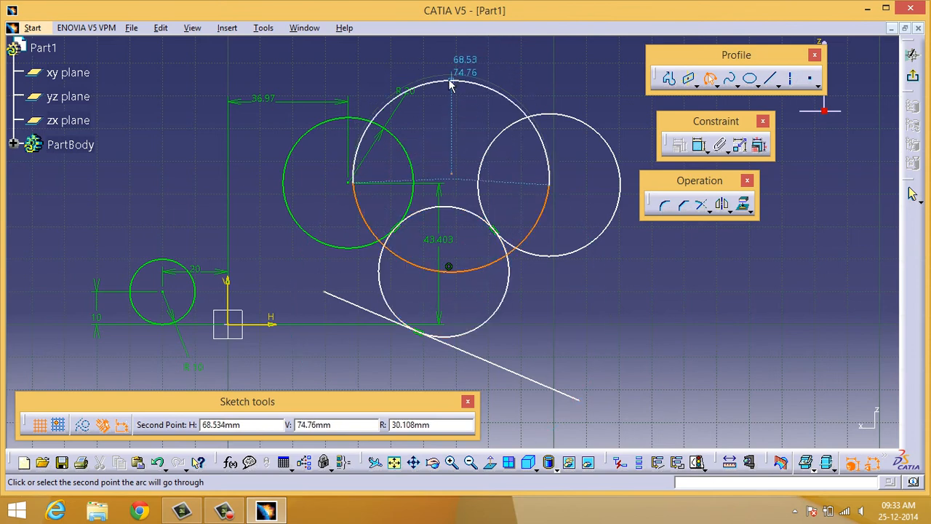
left_click(448, 57)
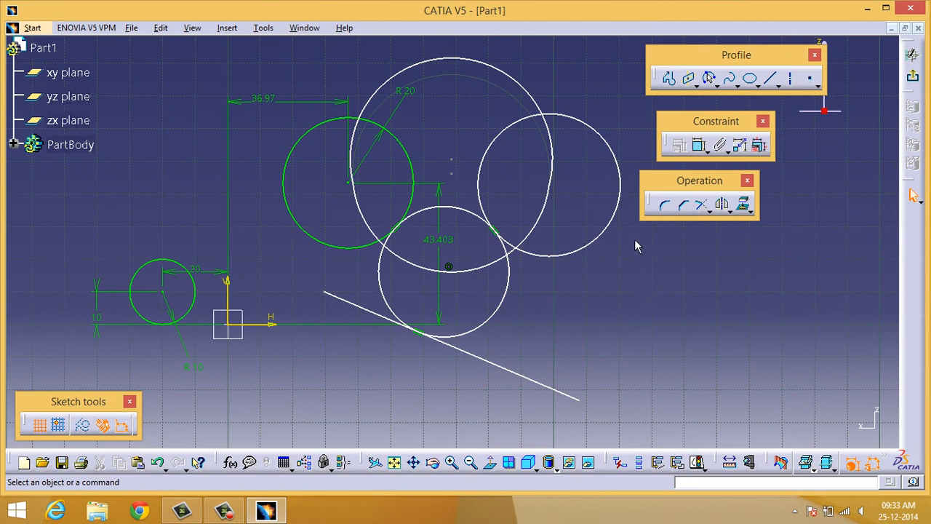
Draw a second arc with the limits-first method in the empty area right of the sloping line, bulging downward with a radius of about 23 mm
left_click(710, 78)
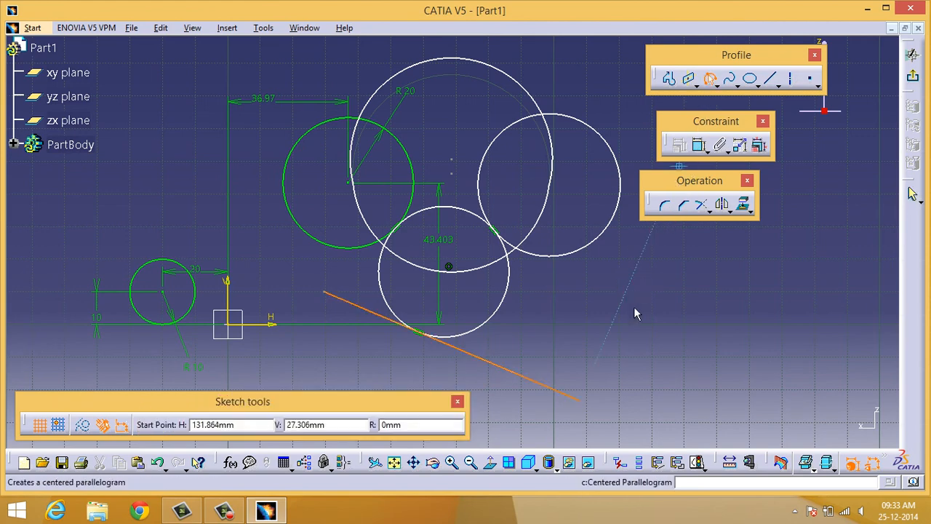
left_click(630, 320)
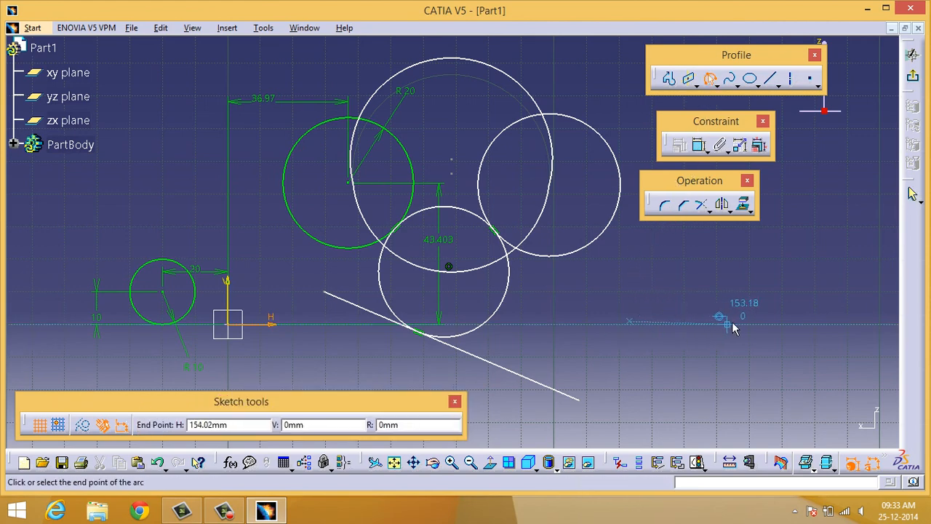
left_click(774, 293)
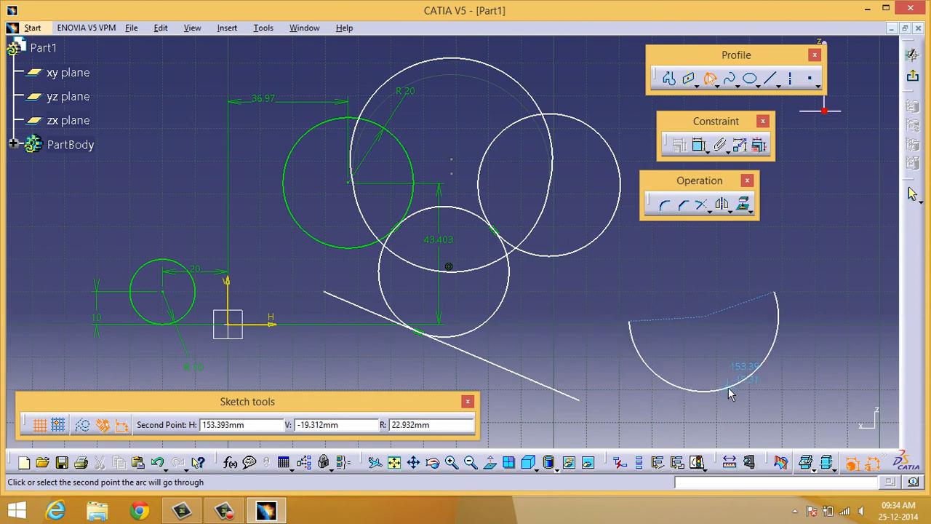
left_click(727, 388)
left_click(808, 269)
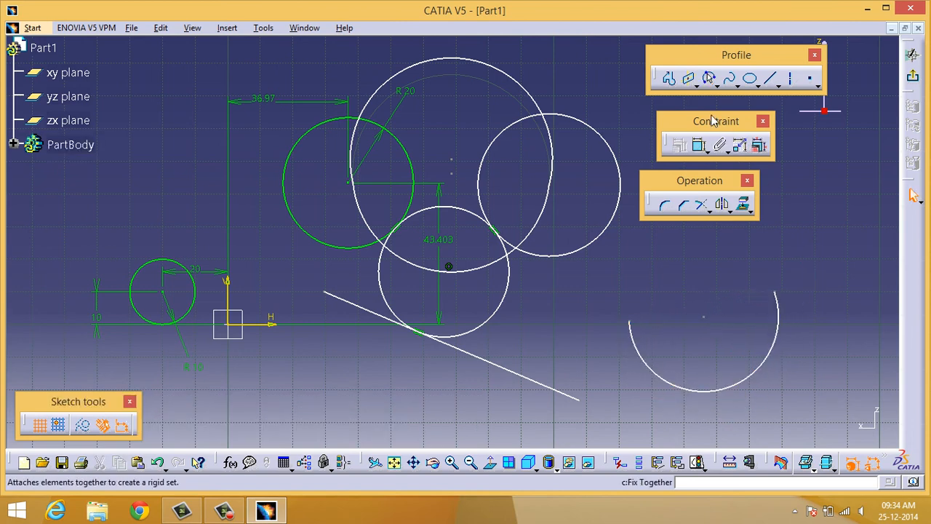
Draw a center-based Arc of about 14 mm radius, sweeping 270 degrees, around the center of the downward-bulging arc
left_click(717, 85)
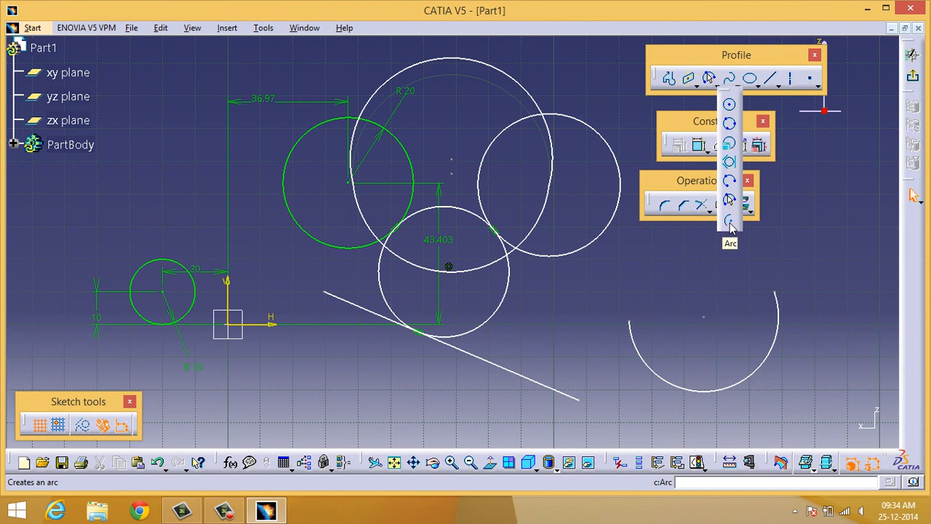
left_click(730, 222)
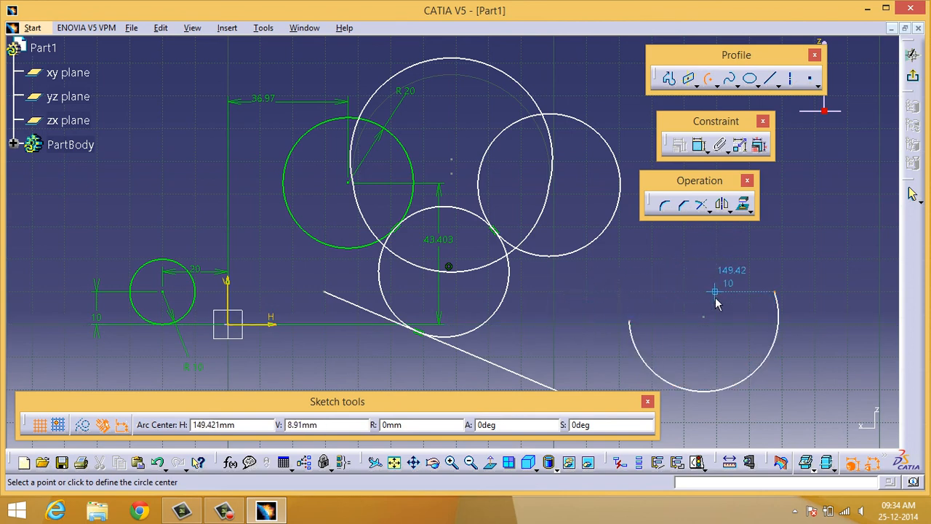
left_click(703, 316)
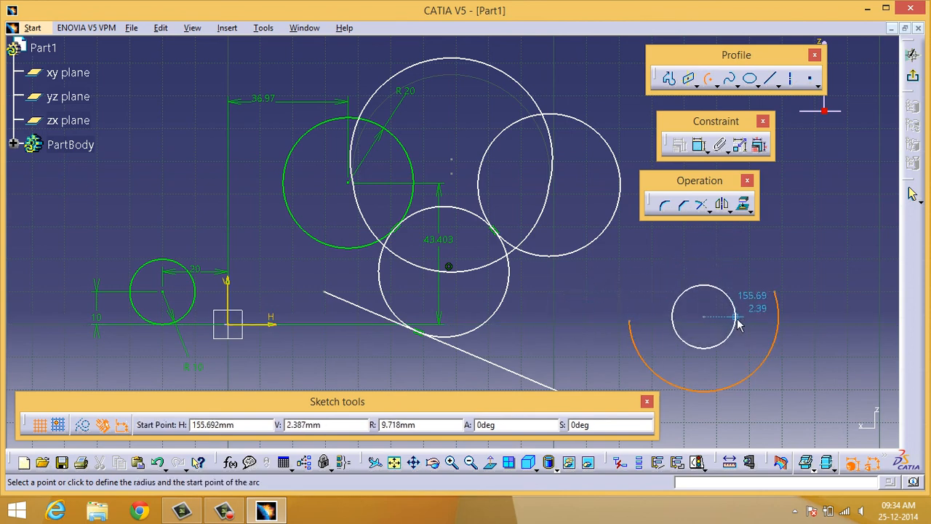
left_click(749, 317)
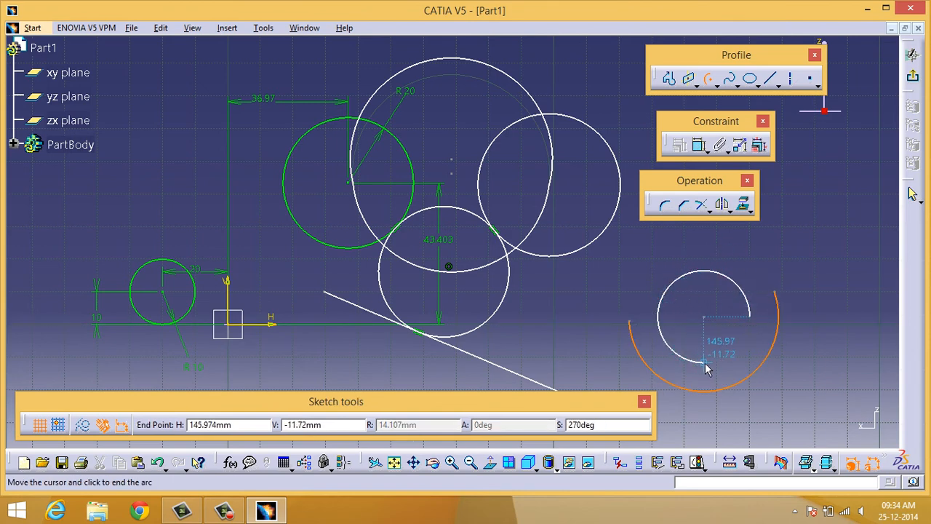
left_click(704, 364)
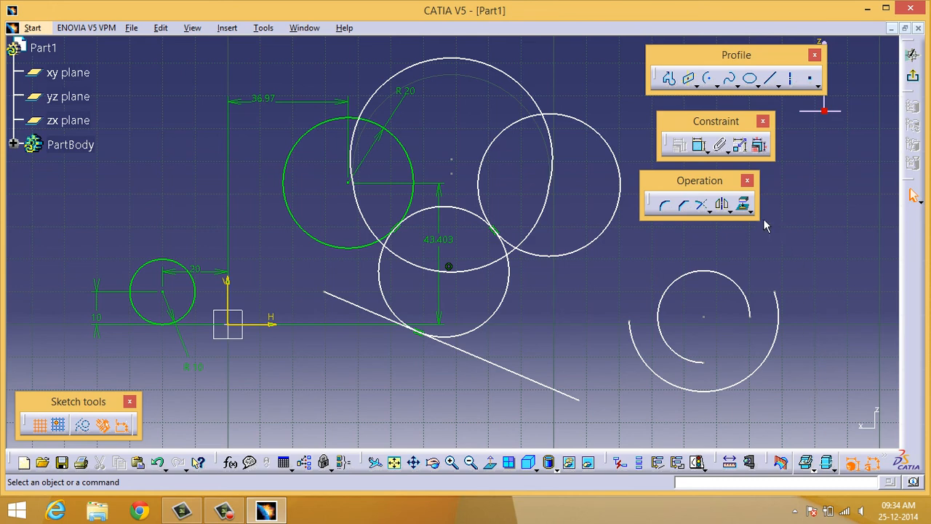
left_click(719, 84)
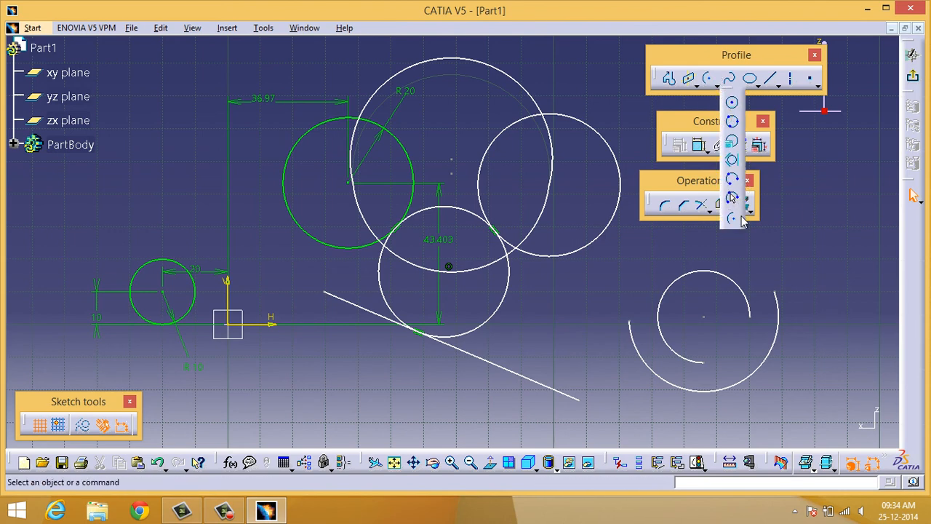
left_click(752, 56)
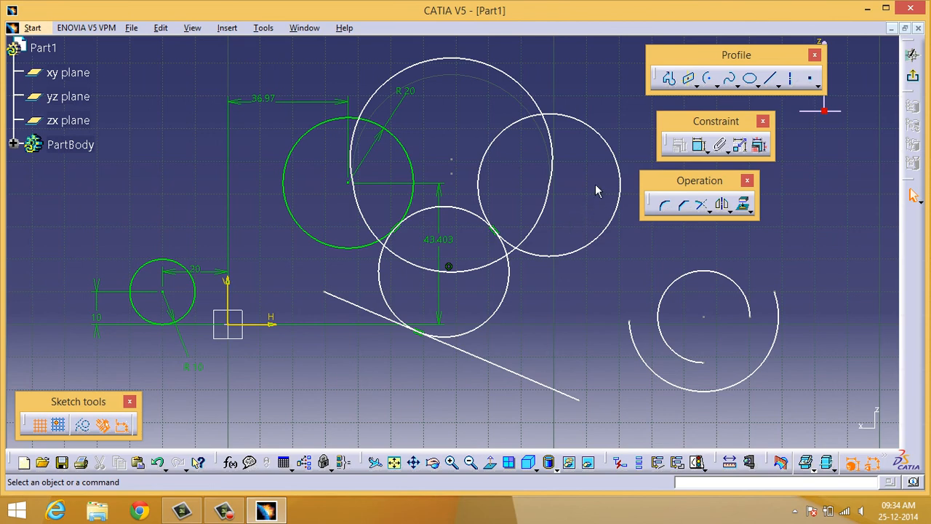
Draw a winding spline with seven control points, starting just above the right end of the large open arc and rising upward
left_click(732, 84)
left_click(774, 264)
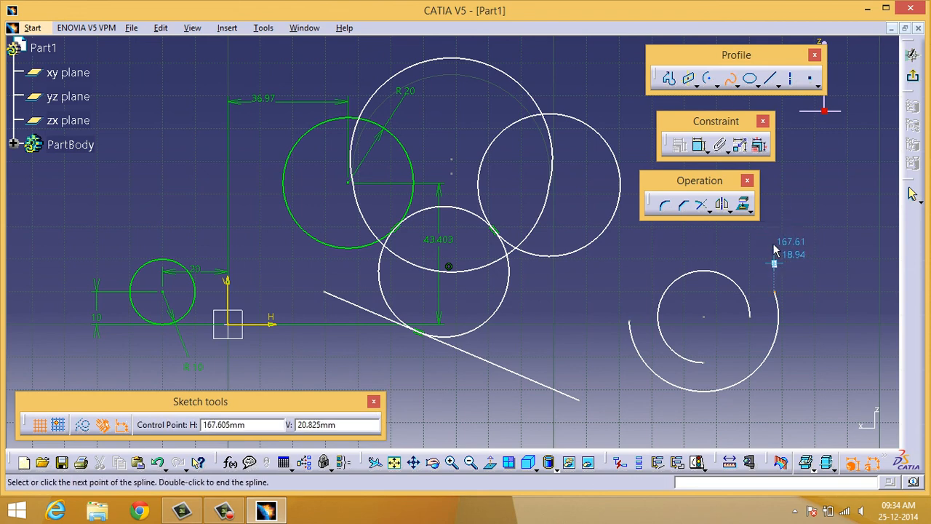
left_click(790, 225)
left_click(840, 216)
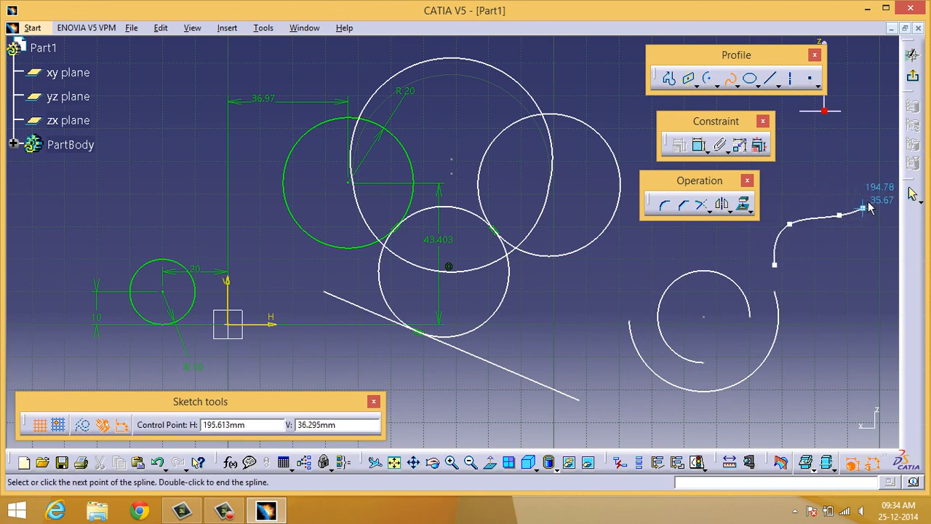
left_click(871, 192)
left_click(821, 159)
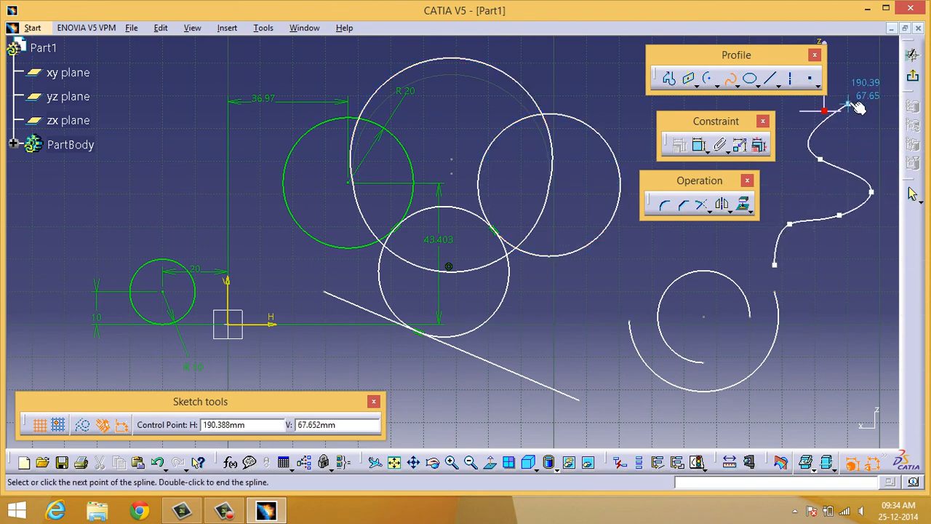
left_click(842, 86)
left_click(861, 115)
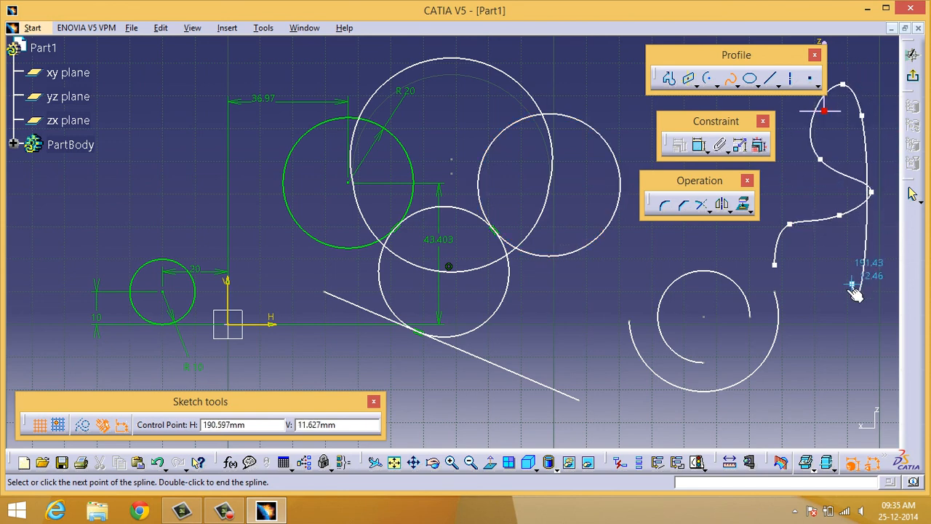
key("Escape")
key("Escape")
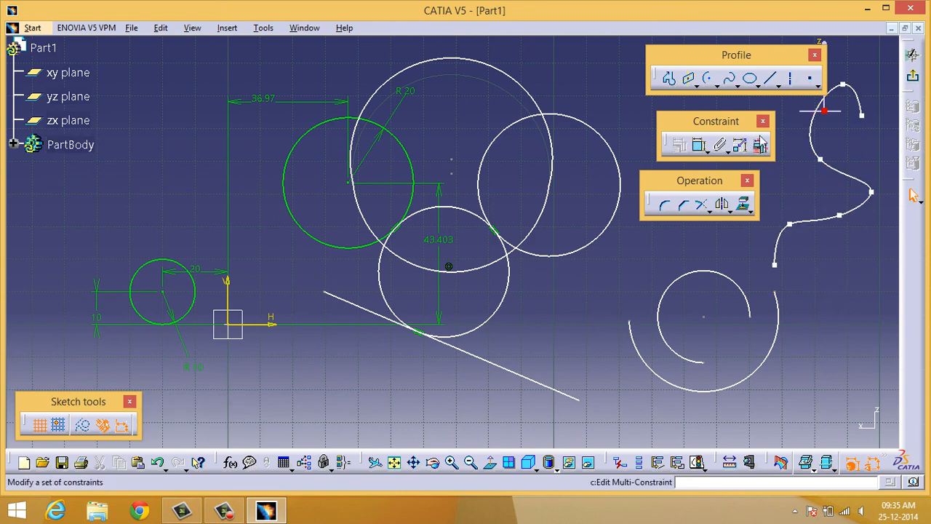
Connect the spline's lower end to the right end of the large open arc with a connecting curve of tension 1
left_click(719, 87)
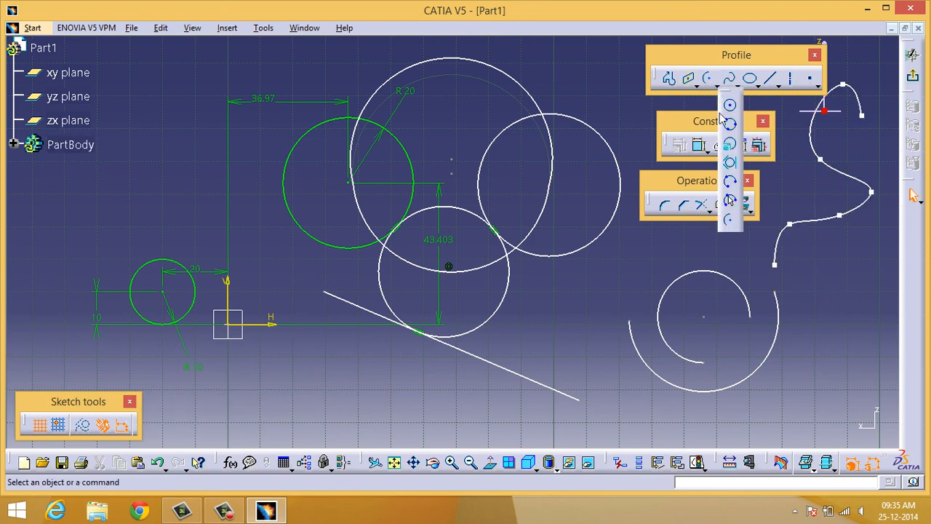
left_click(732, 79)
left_click(738, 86)
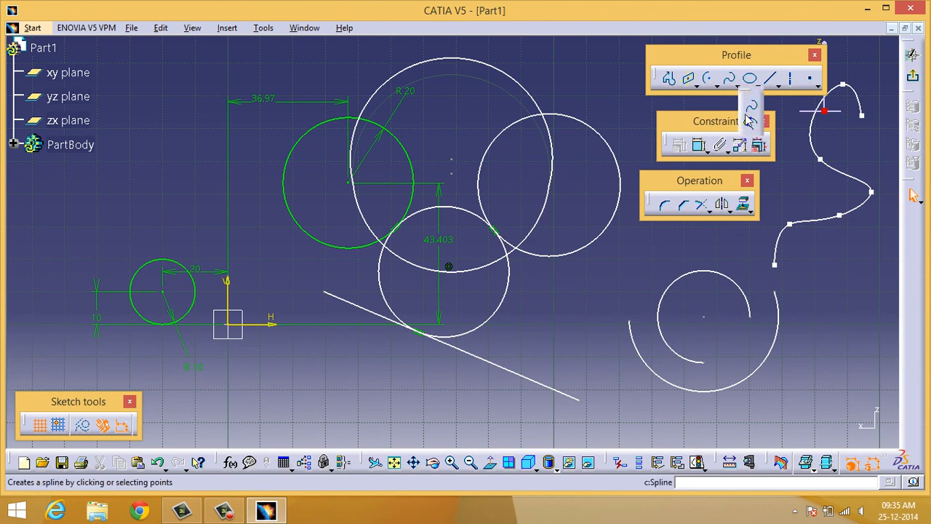
left_click(751, 123)
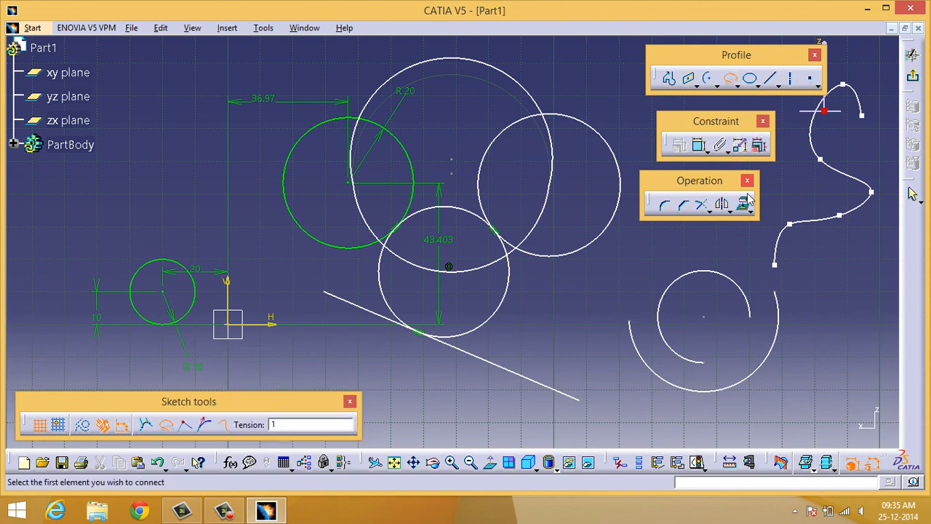
left_click(783, 255)
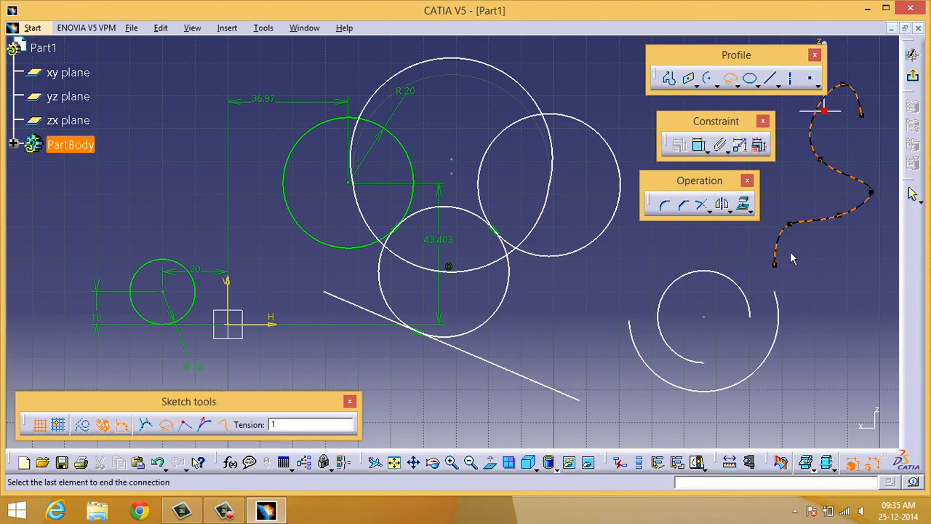
left_click(778, 300)
left_click(848, 318)
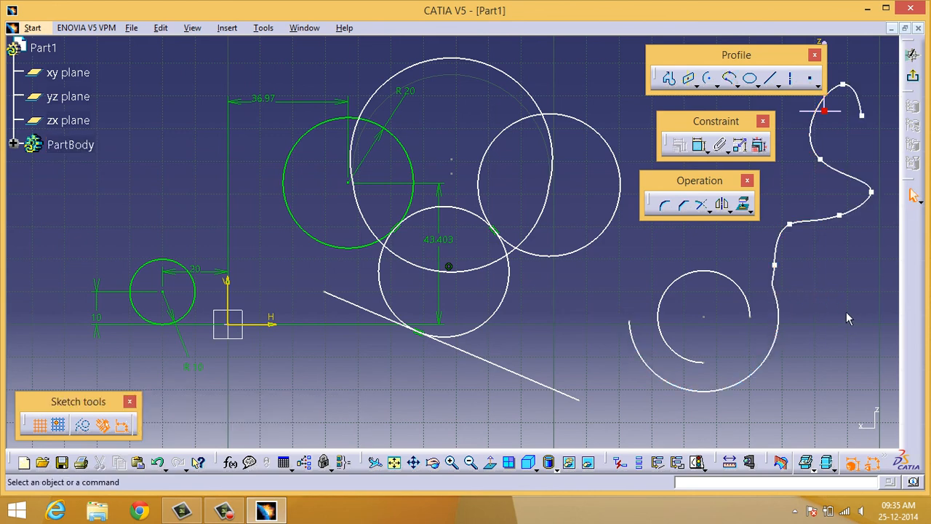
Examine the connecting curve between spline and arc and the spline's fifth control point by selecting them, leaving nothing selected
left_click_drag(760, 253, 822, 312)
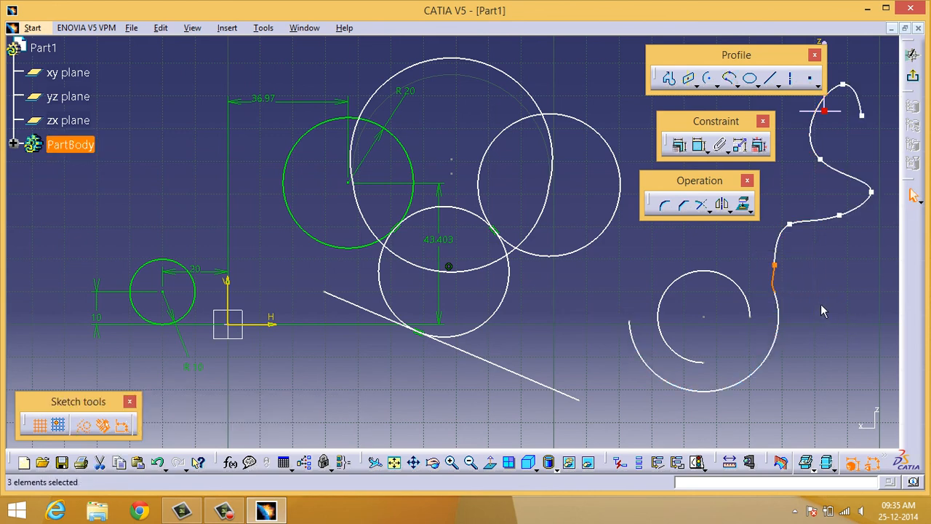
left_click(791, 269)
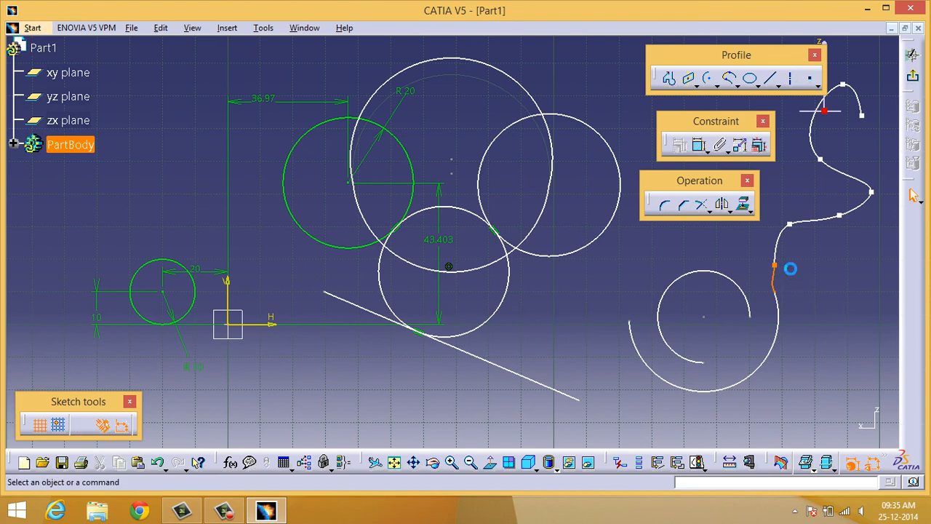
left_click(822, 161)
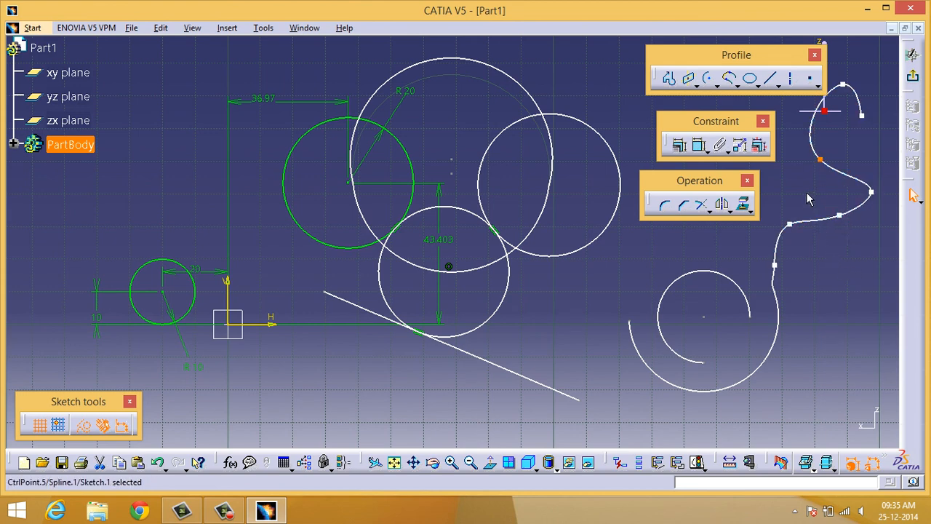
key("Escape")
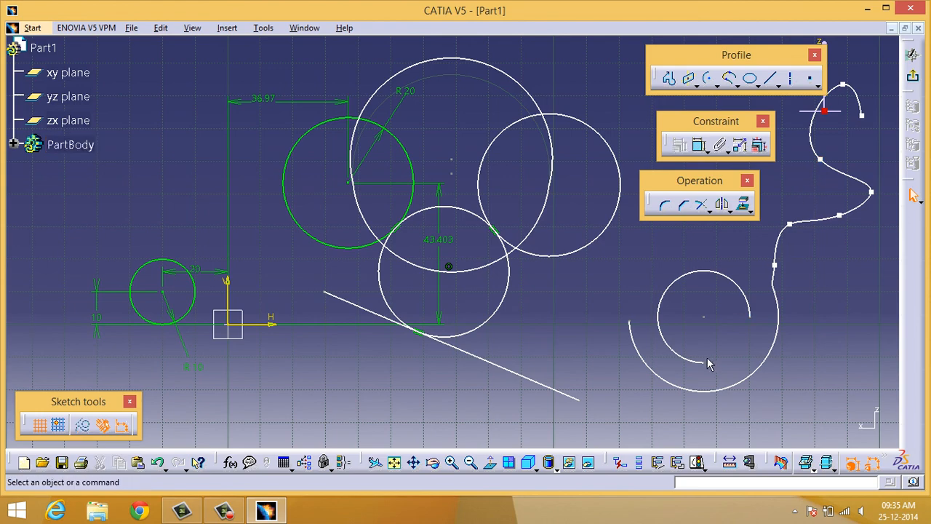
left_click(471, 463)
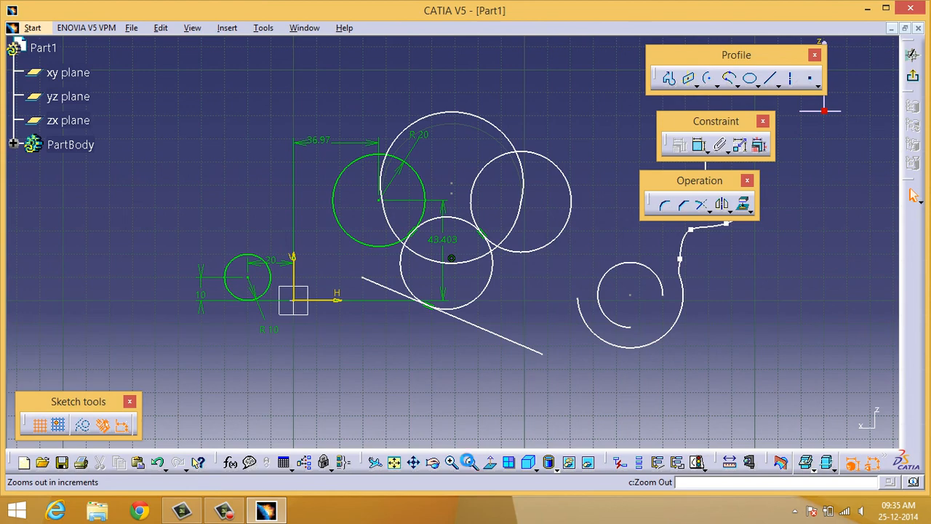
left_click(471, 463)
middle_click_drag(534, 357, 491, 394)
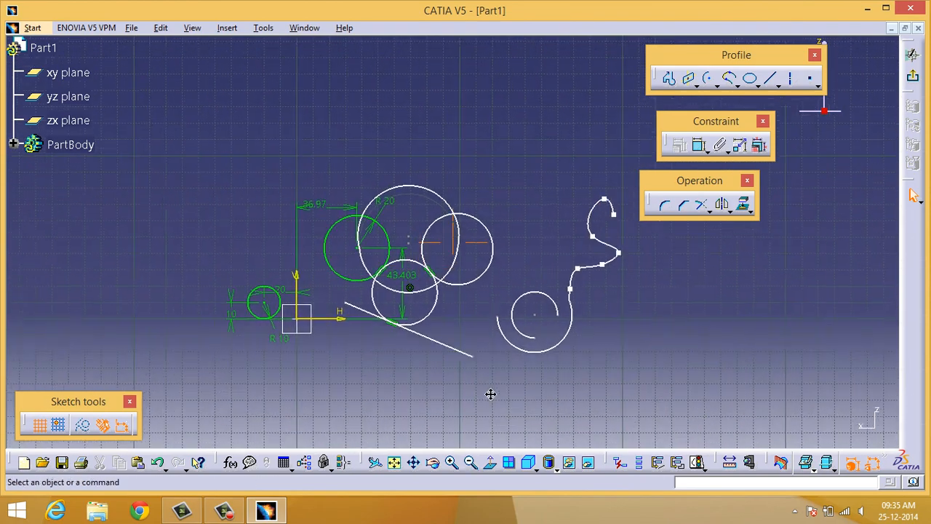